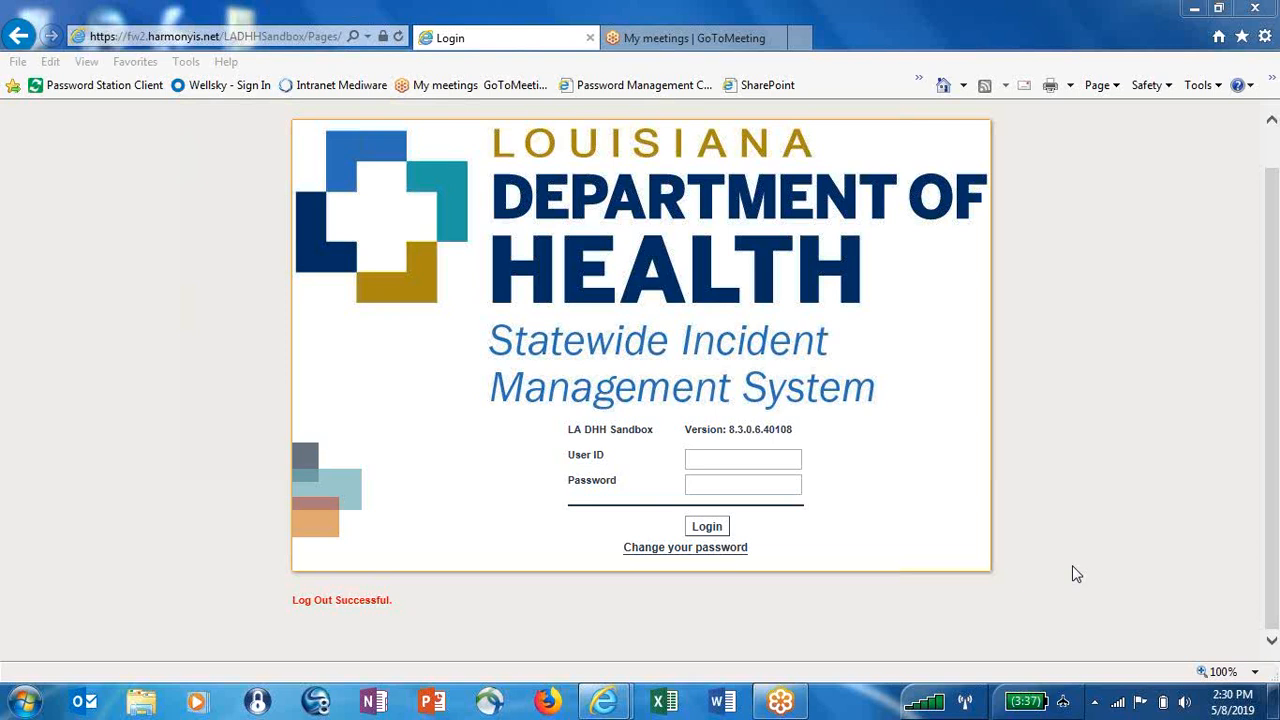
Log in to the sandbox with the tester's user ID and password
left_click(758, 464)
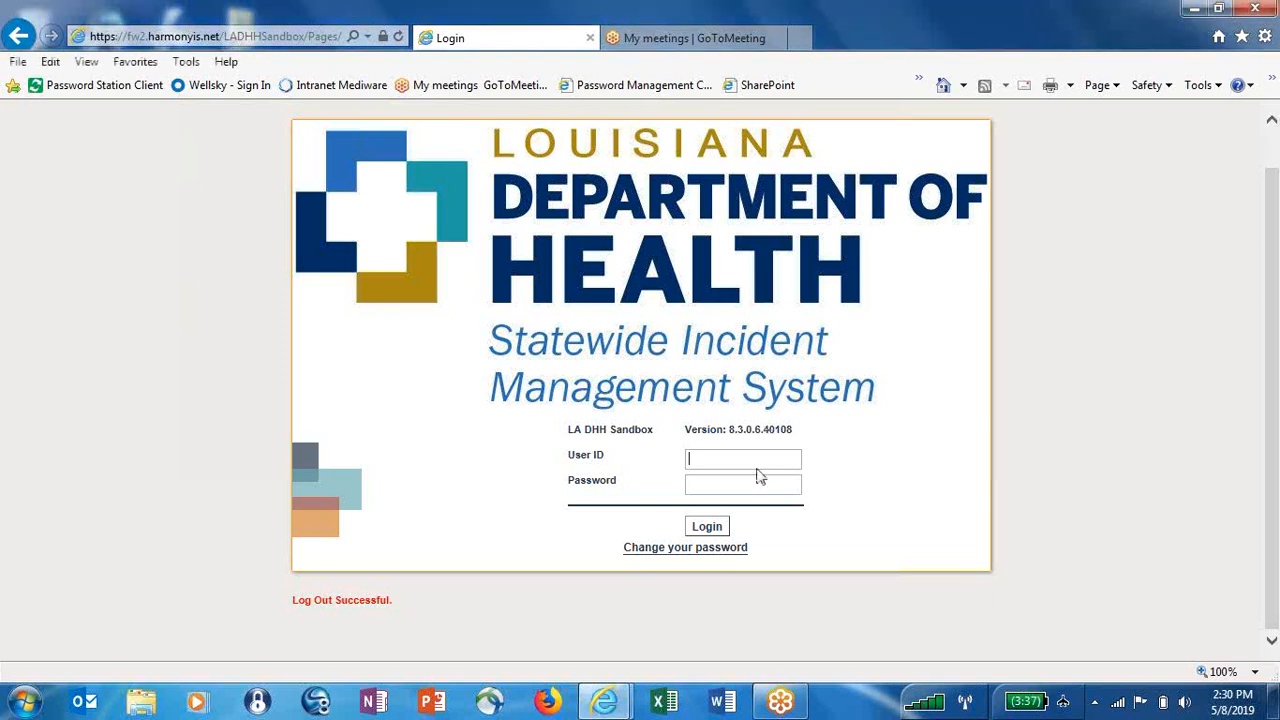
type("testermh")
key("Tab")
type("••••••")
left_click(707, 527)
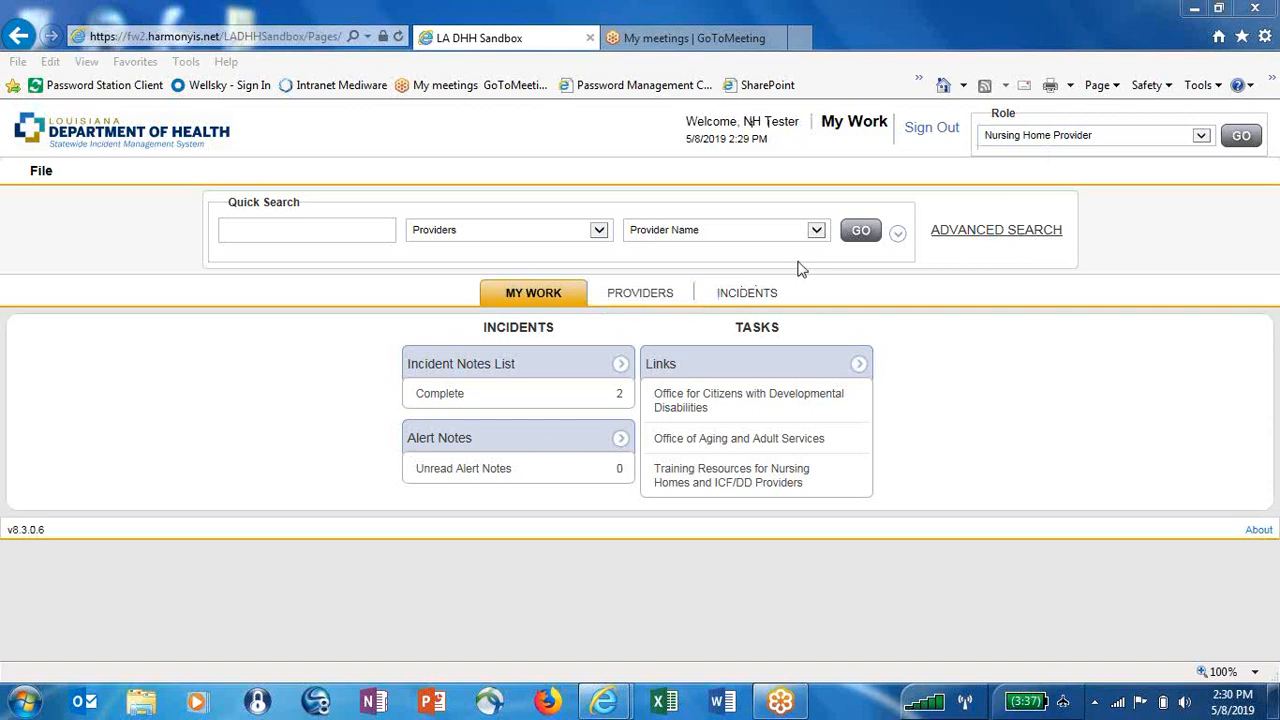
Open Provider - 11985's details and start a new incident for it from the File menu
left_click(640, 295)
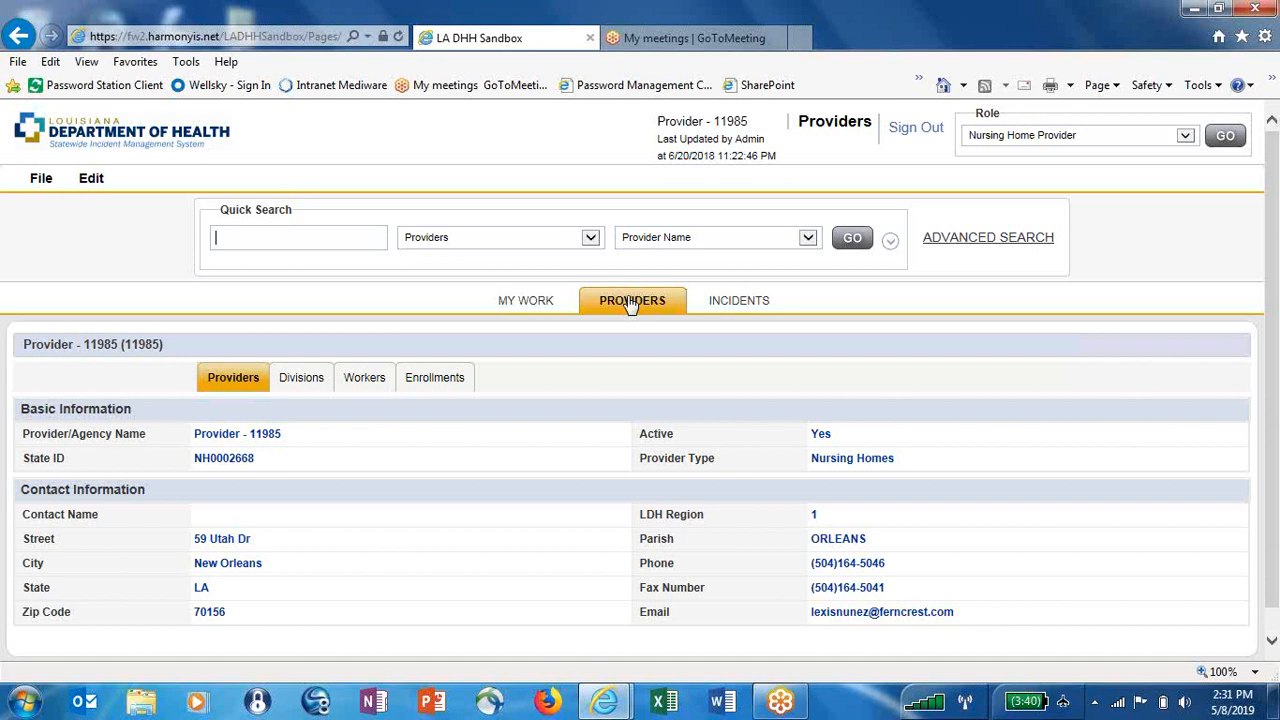
left_click(41, 181)
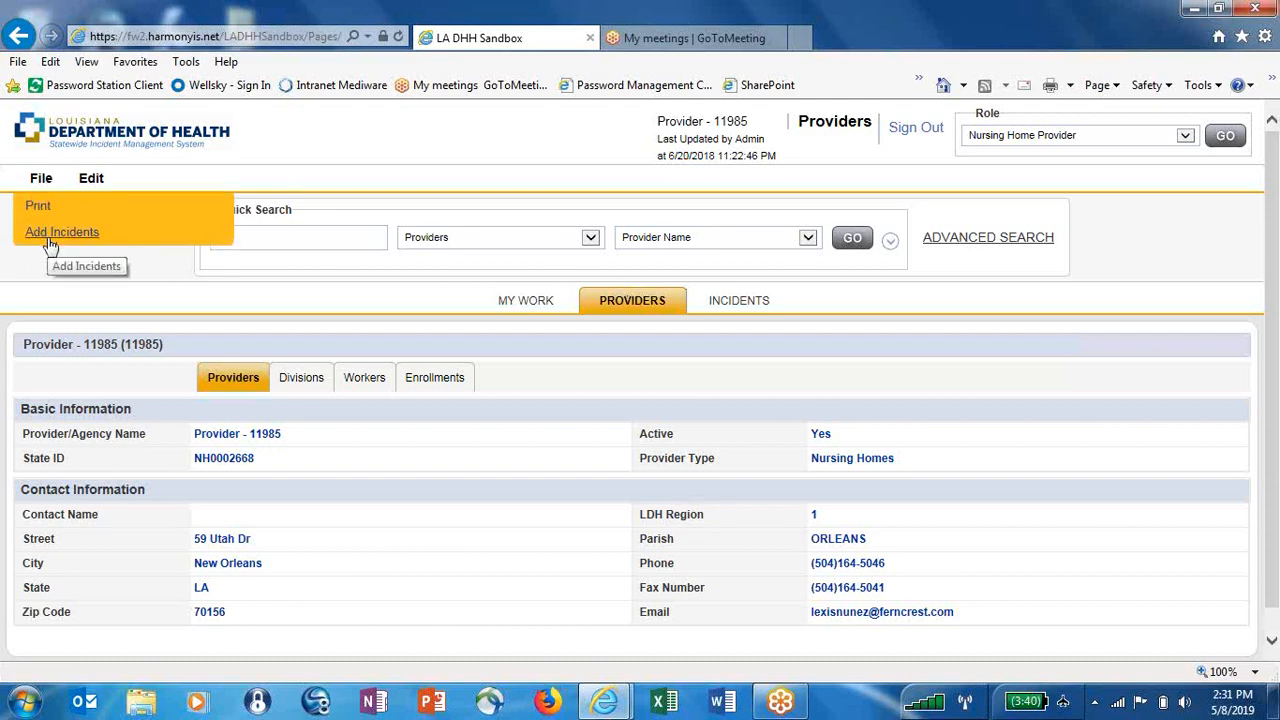
left_click(48, 240)
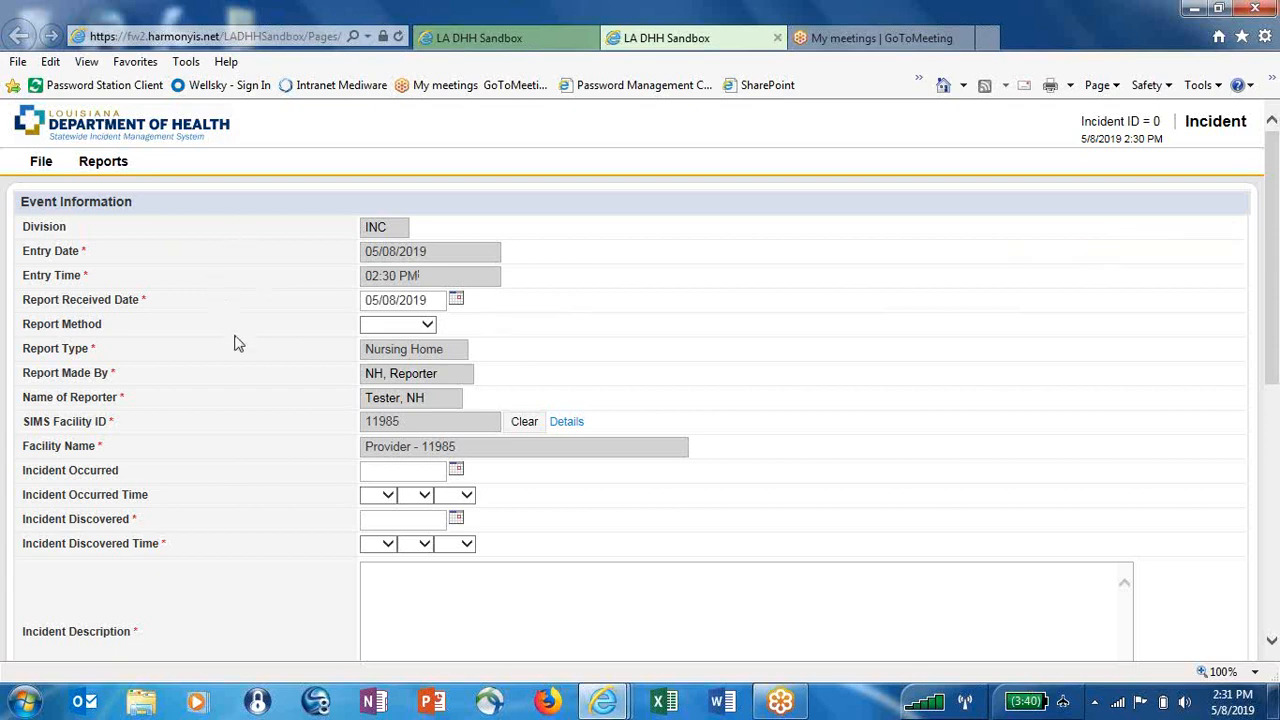
Set Report Method to In Person and the occurrence to 05/06/2019 01:15 PM
mouse_move(1277, 320)
left_mouse_down()
mouse_move(1277, 545)
mouse_move(1277, 295)
left_mouse_up()
left_click(427, 327)
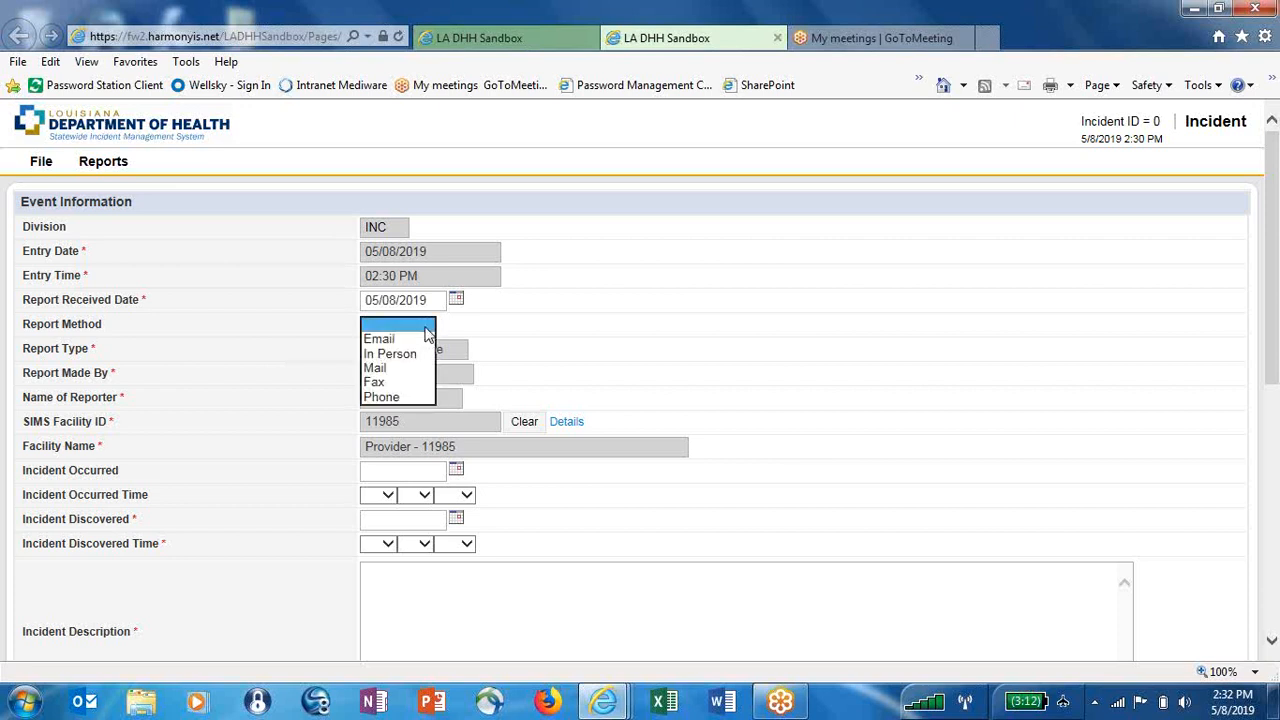
left_click(408, 354)
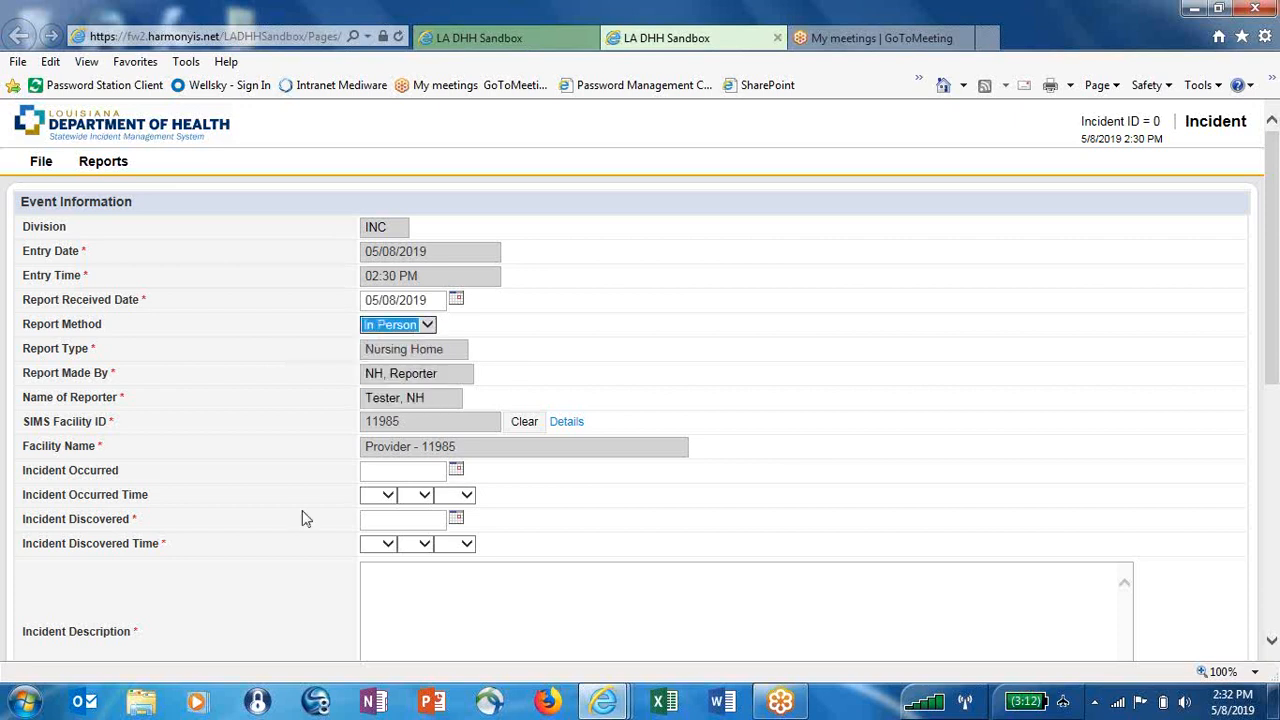
left_click(456, 472)
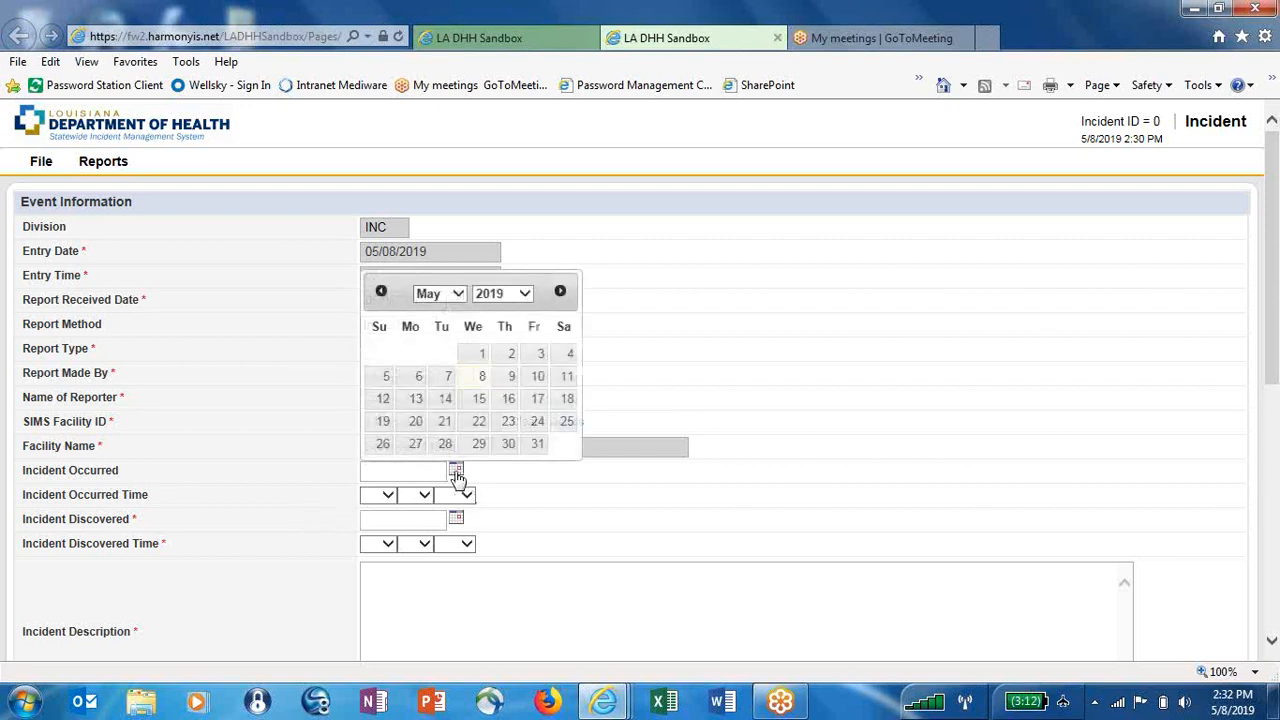
left_click(416, 379)
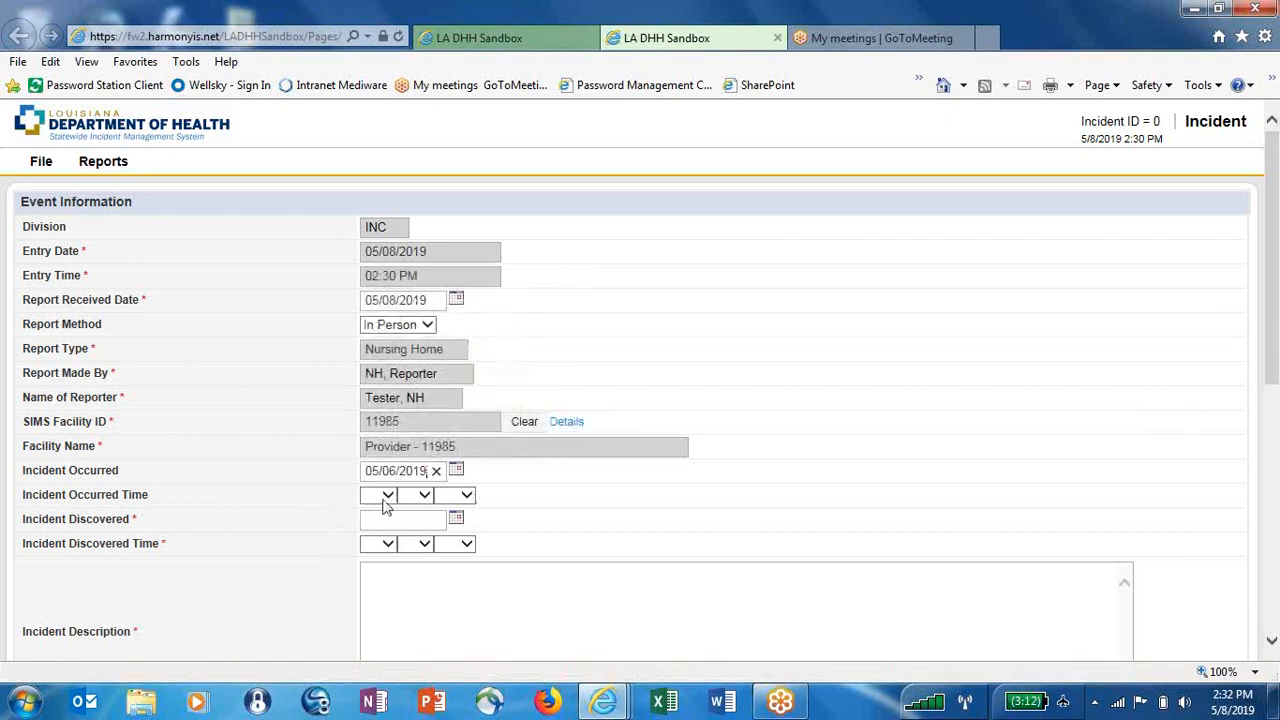
left_click(382, 496)
left_click(370, 510)
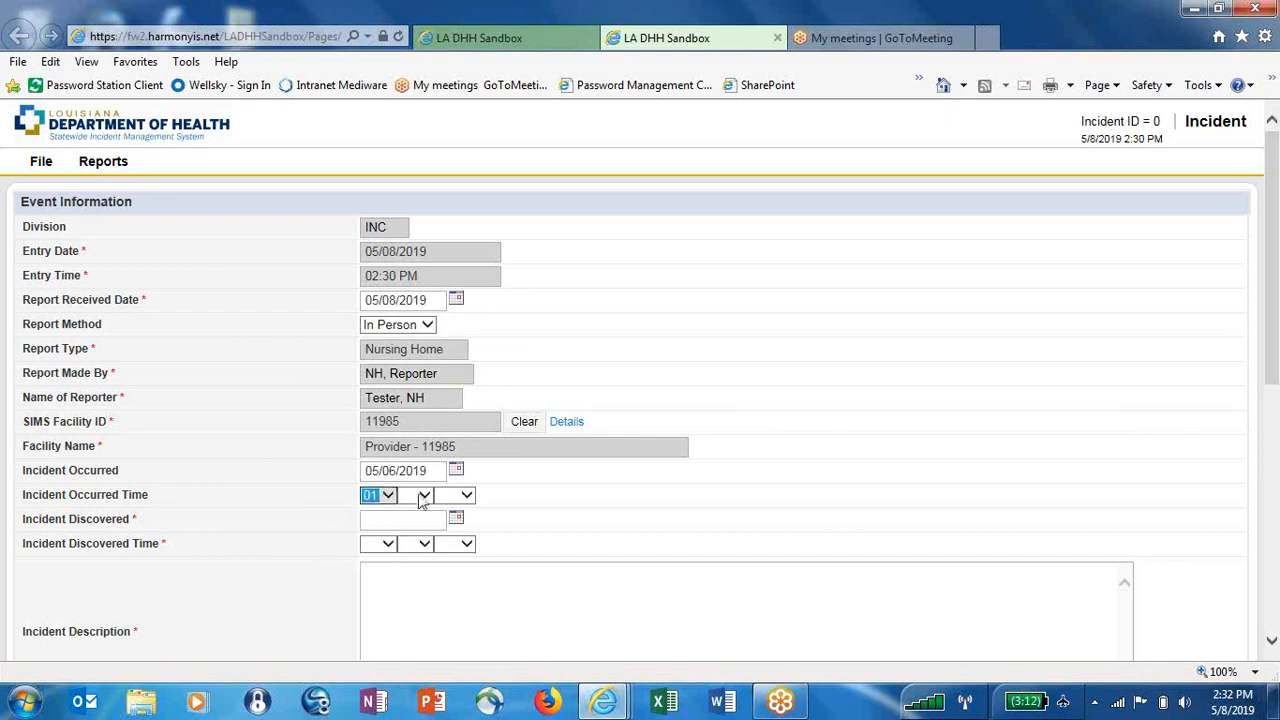
left_click(413, 496)
left_click(410, 490)
left_click(458, 495)
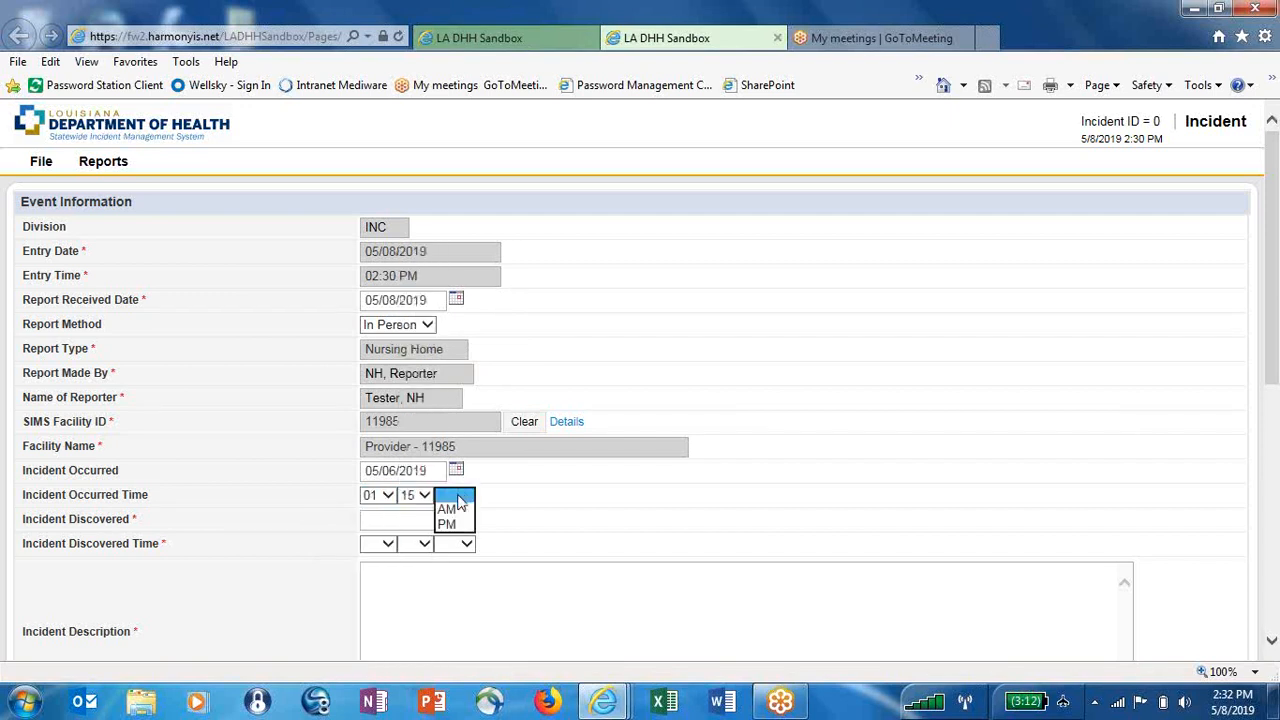
left_click(458, 527)
Set the discovery date and time to 05/07/2019 09:20 AM
left_click(456, 520)
left_click(456, 522)
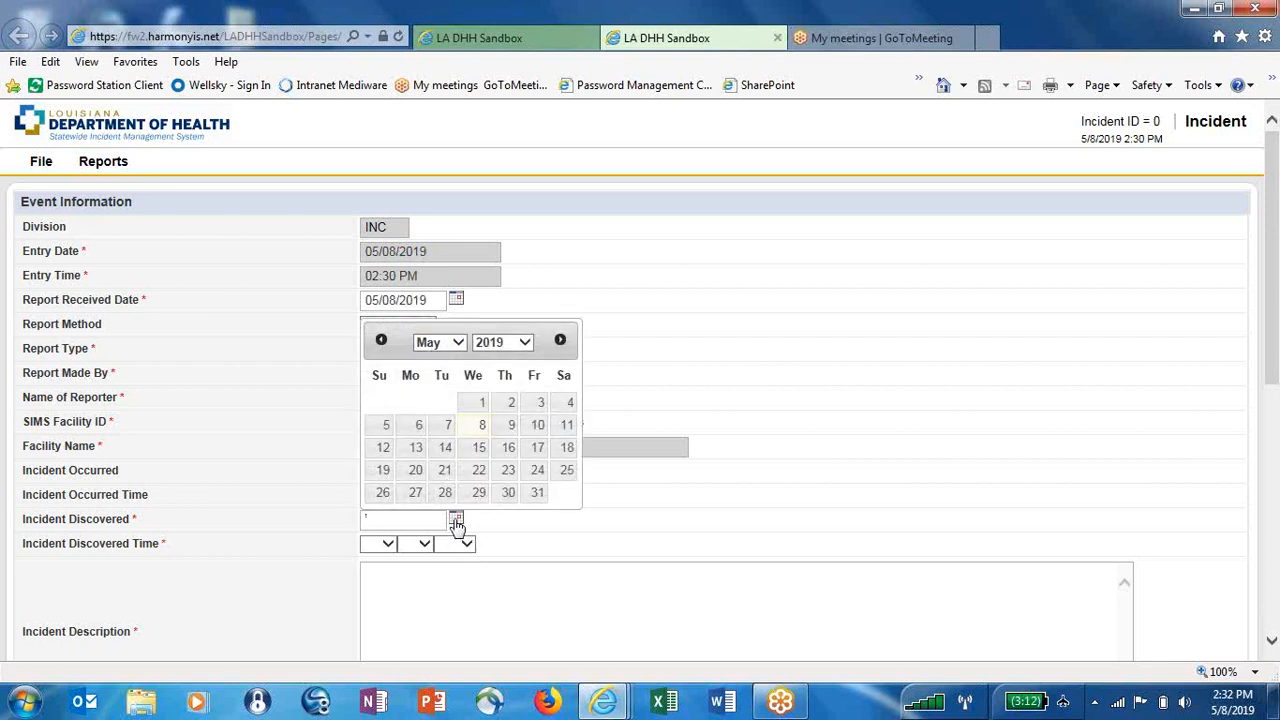
left_click(447, 425)
left_click(381, 544)
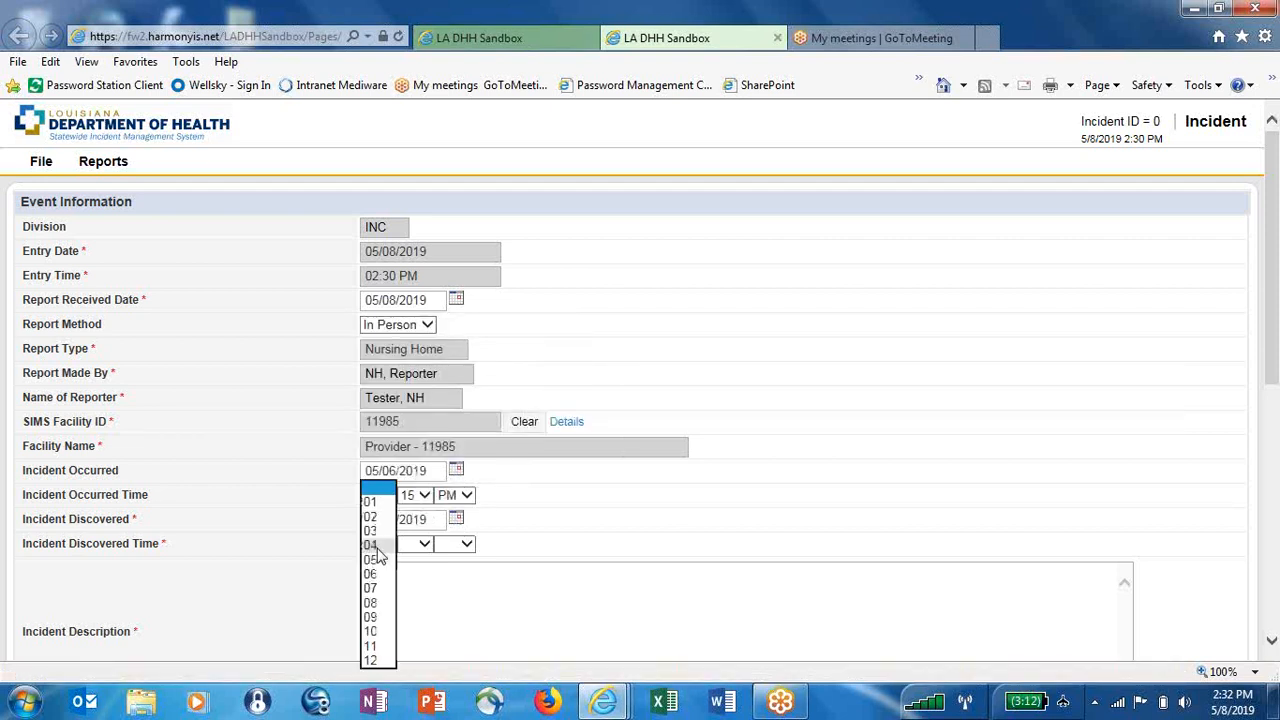
left_click(378, 619)
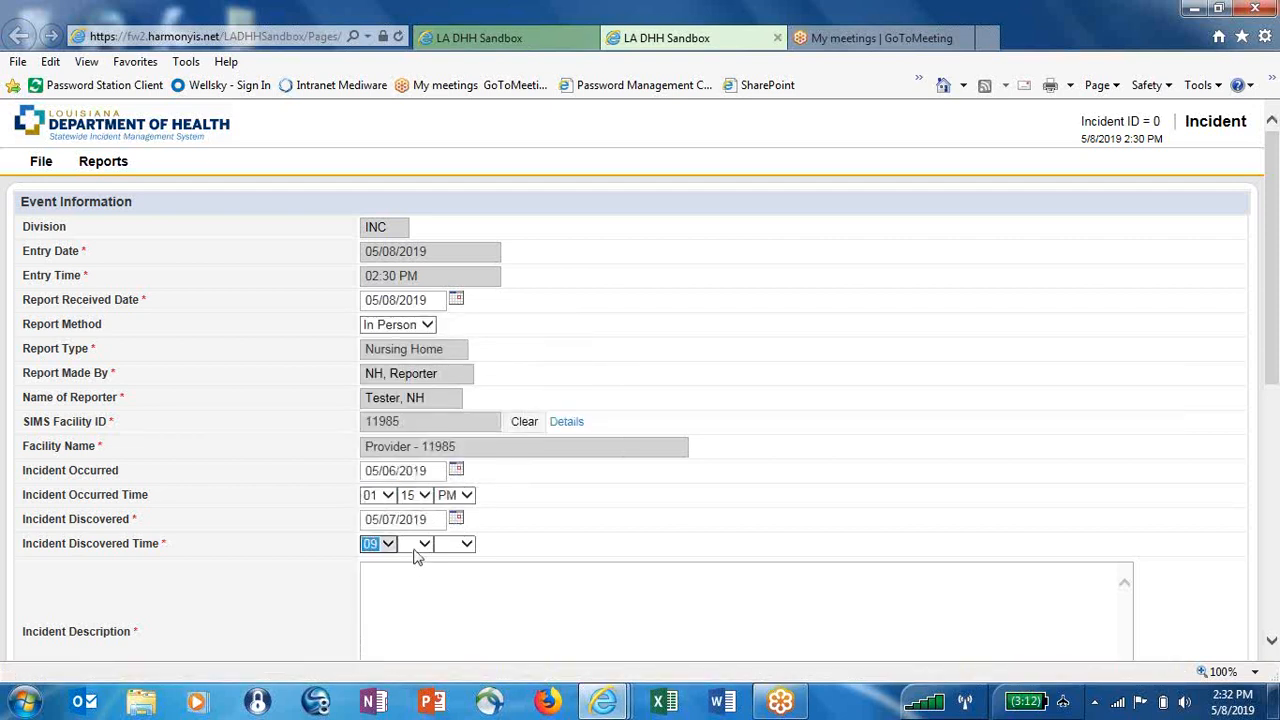
left_click(414, 549)
left_click(414, 551)
left_click(452, 544)
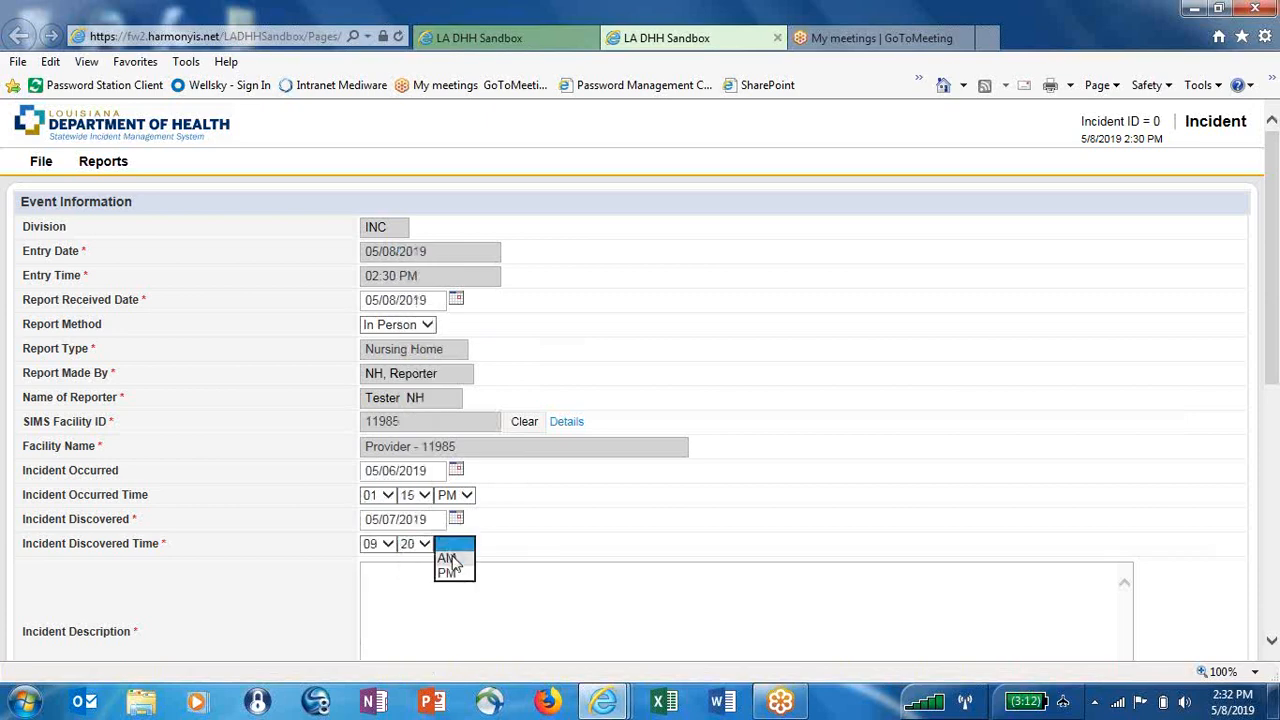
left_click(448, 565)
scroll(565, 414, "down", 3)
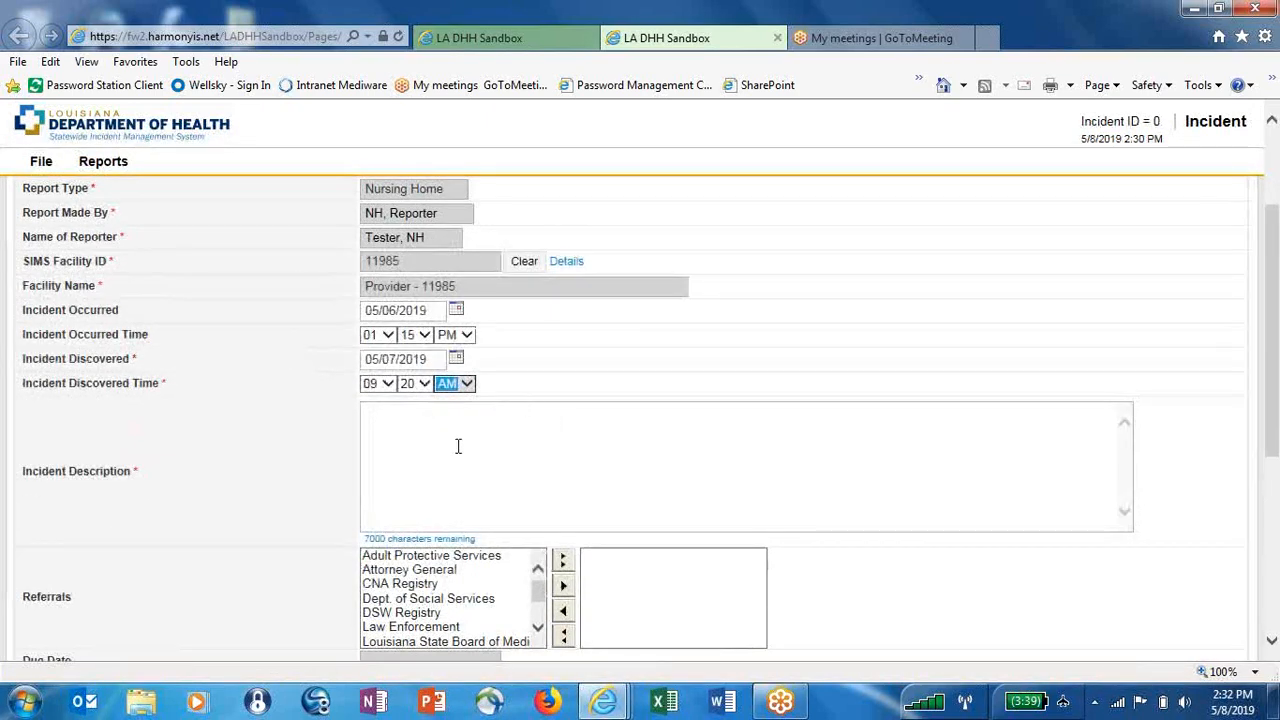
Enter 'Enter notes here' as the Incident Description
left_click(435, 441)
type("Enter ")
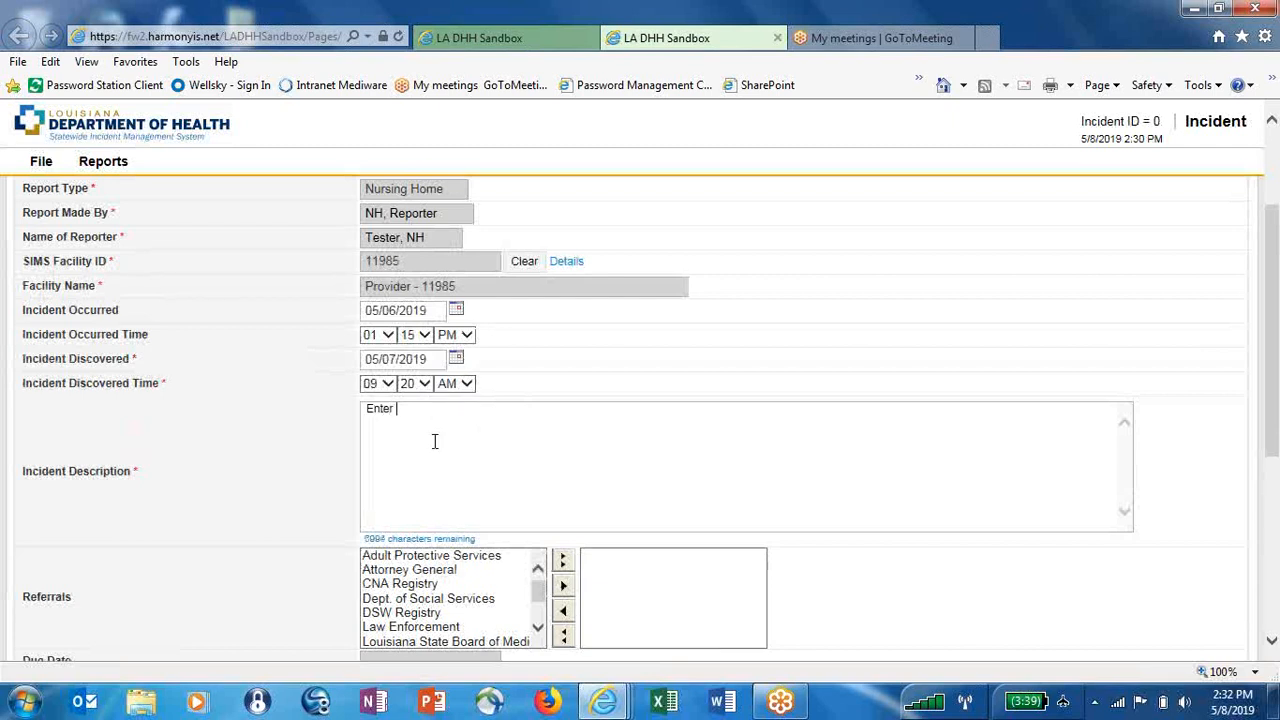
type("notes here")
scroll(1275, 408, "down", 2)
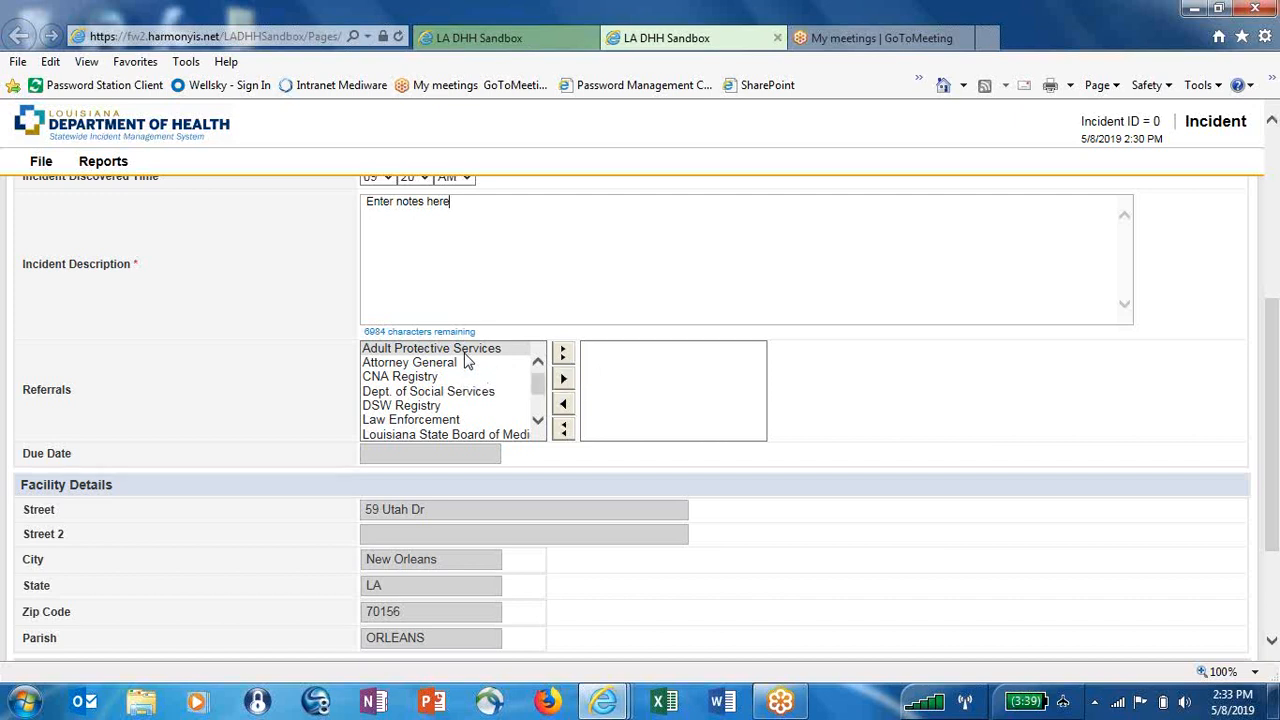
Add Adult Protective Services, Dept. of Social Services and Other Board - Refer to Notes as referrals
left_click(464, 351)
left_click(489, 391, "ctrl")
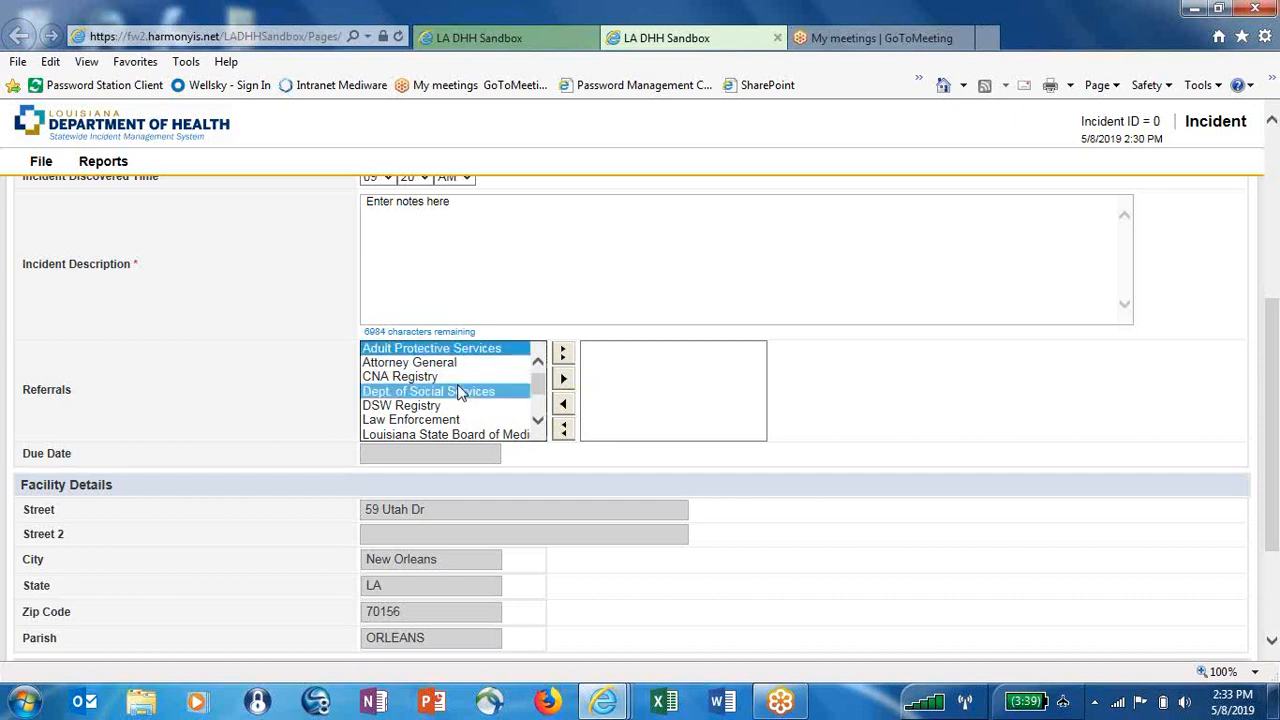
scroll(538, 424, "down", 2)
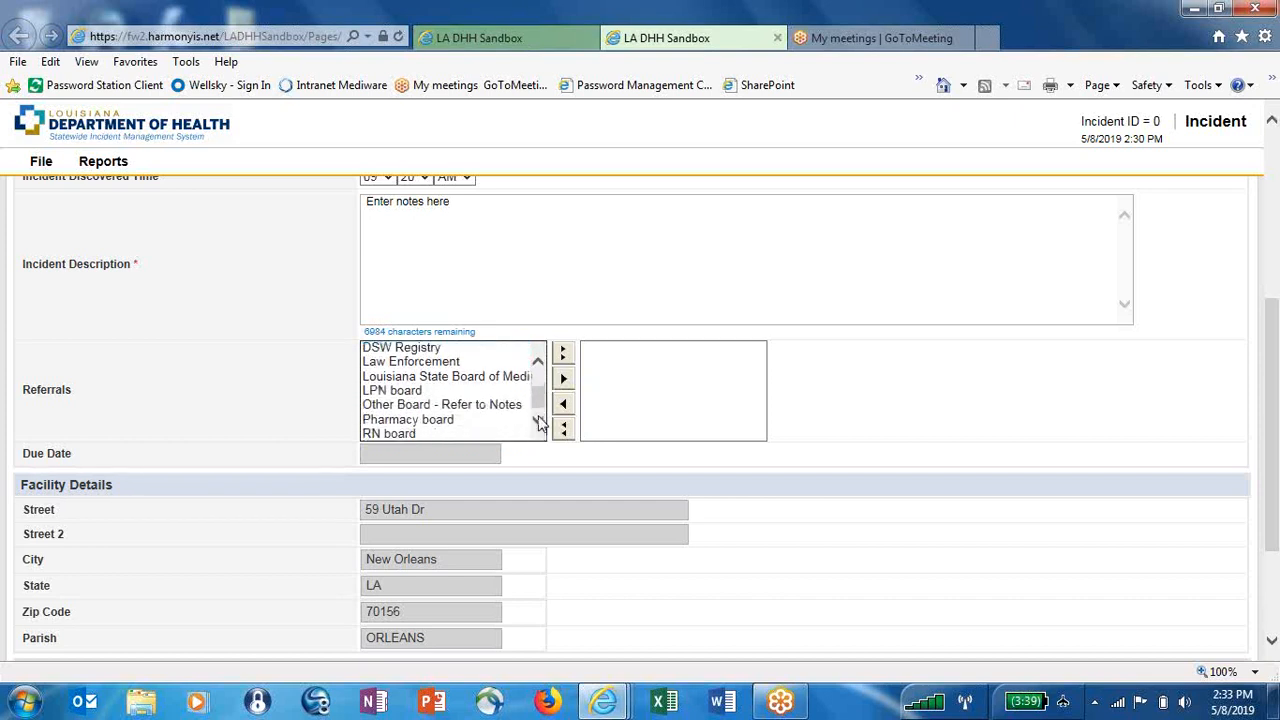
left_click(468, 402)
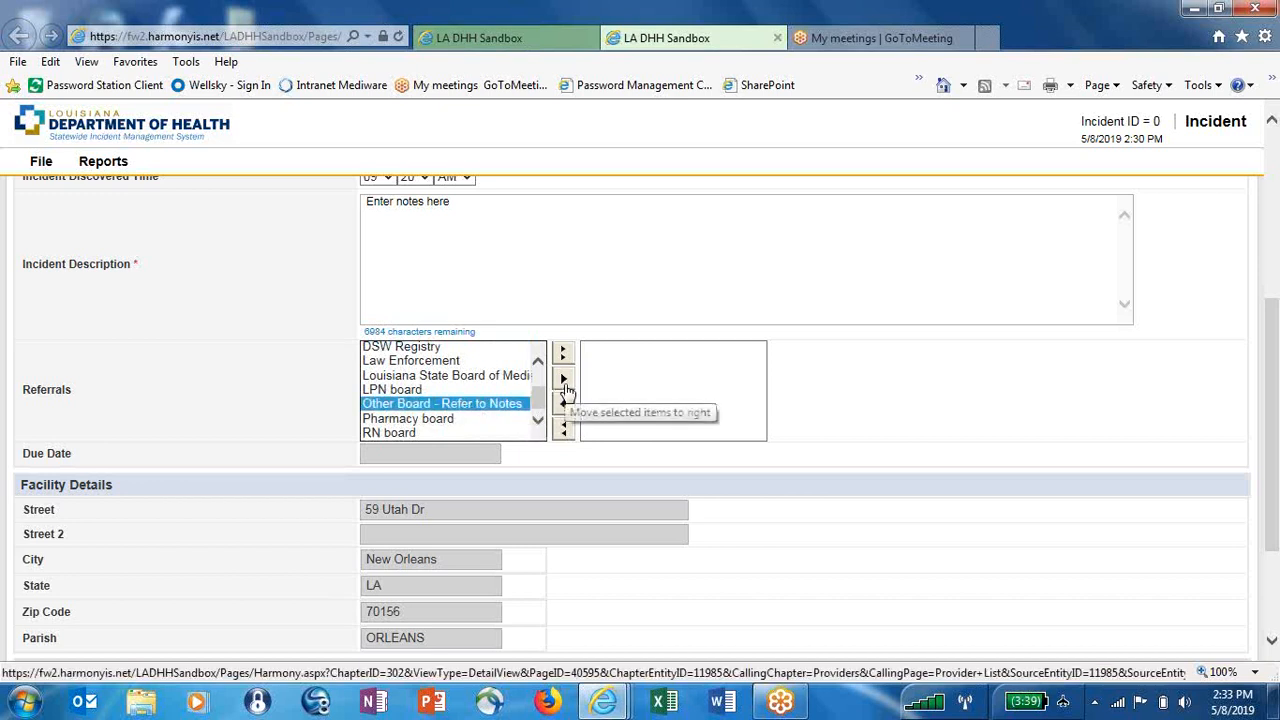
left_click(563, 381)
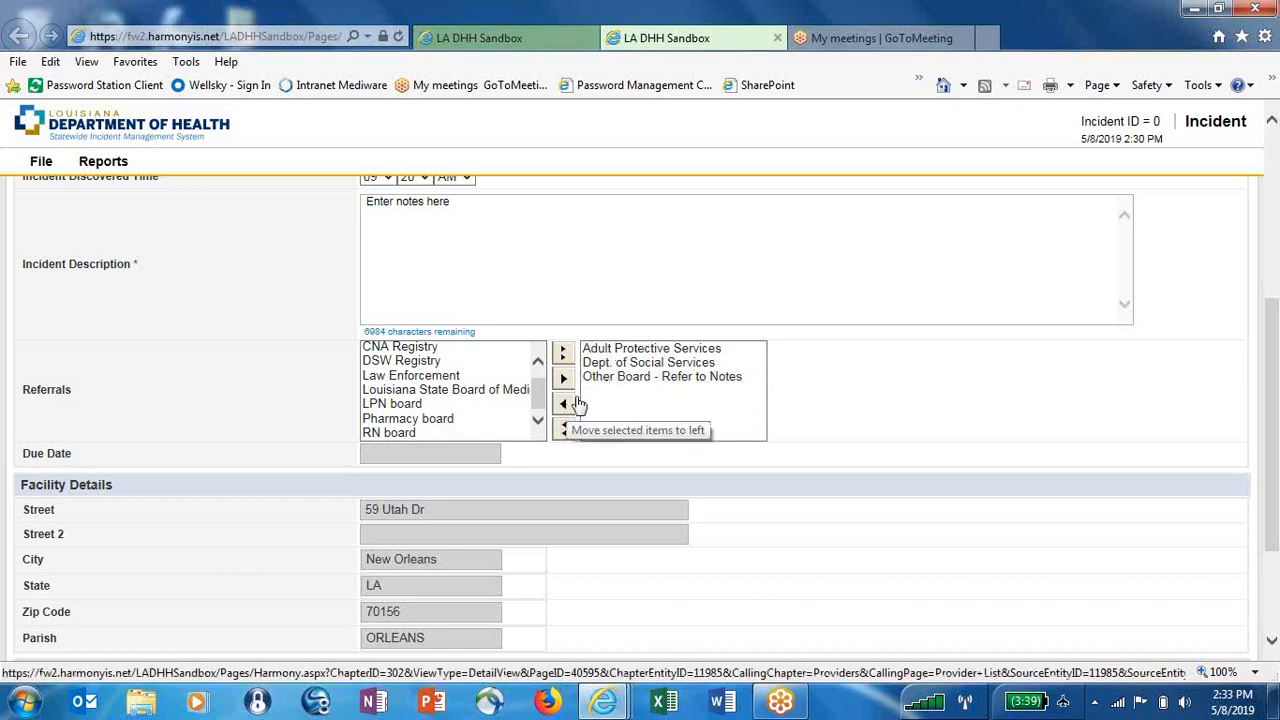
left_click_drag(1273, 458, 1275, 465)
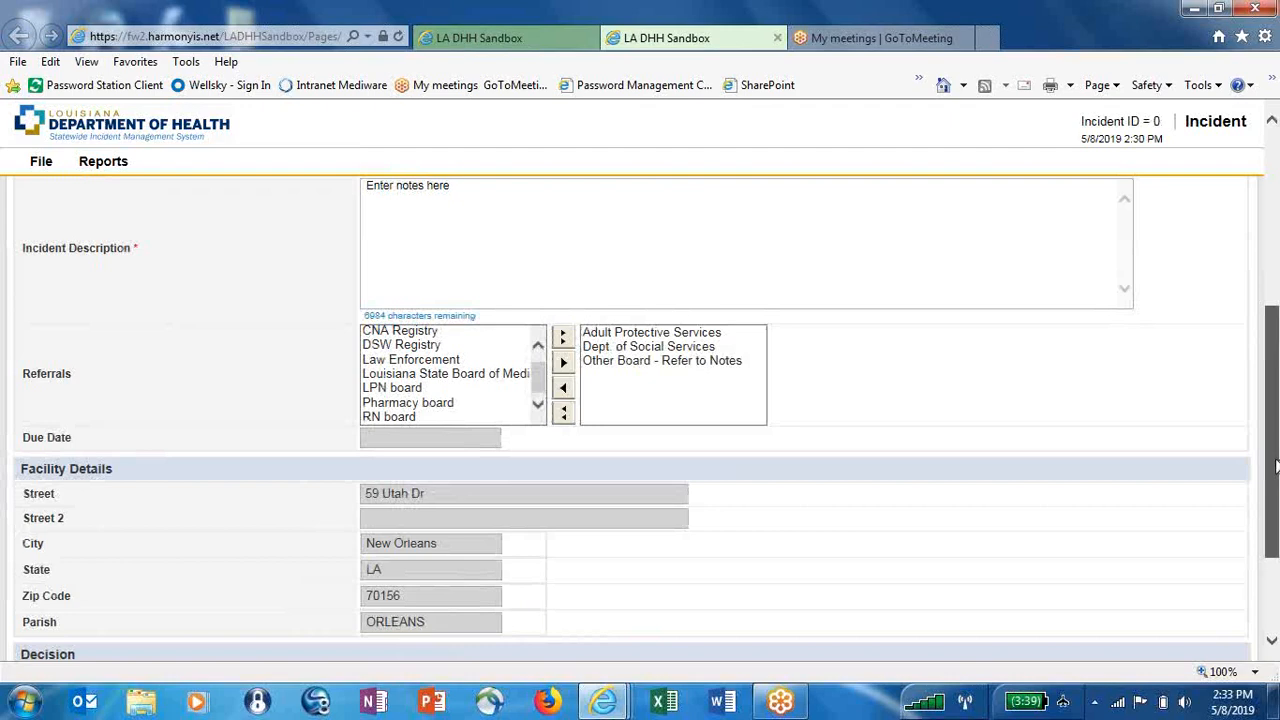
left_click_drag(1275, 465, 1277, 548)
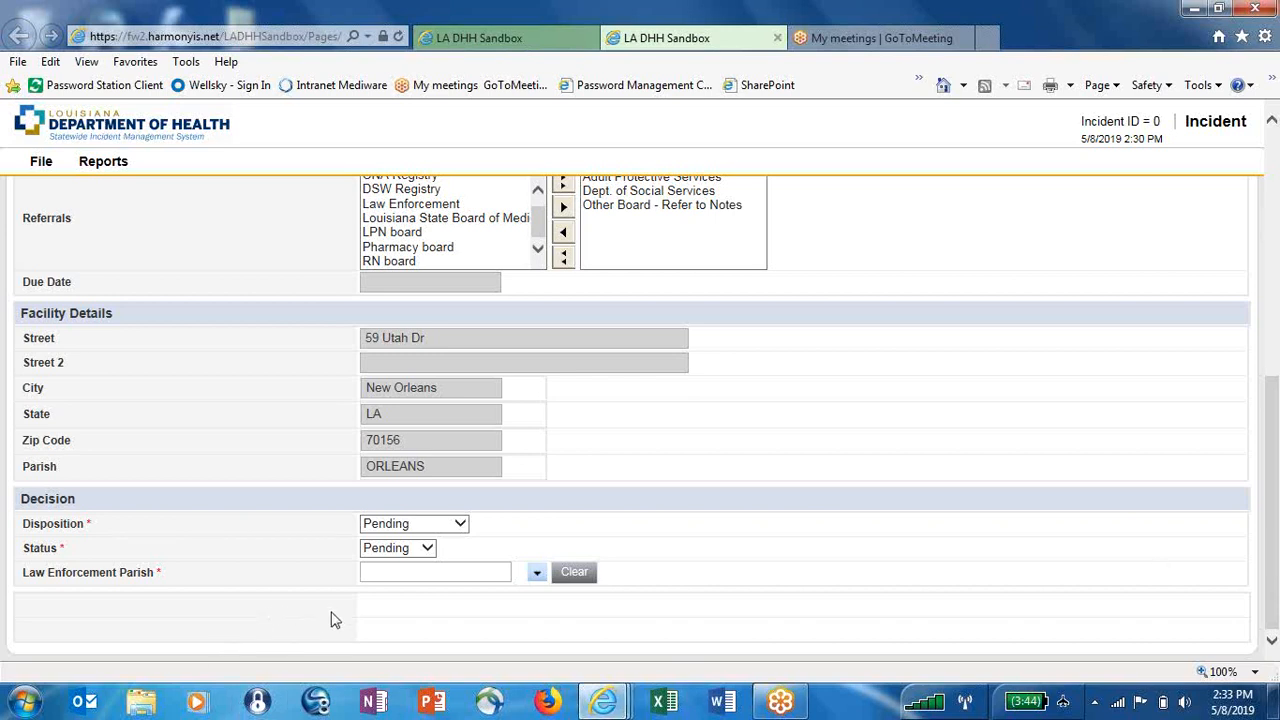
Set Law Enforcement Parish to Orleans and save the incident, which becomes ID 791
left_click(491, 571)
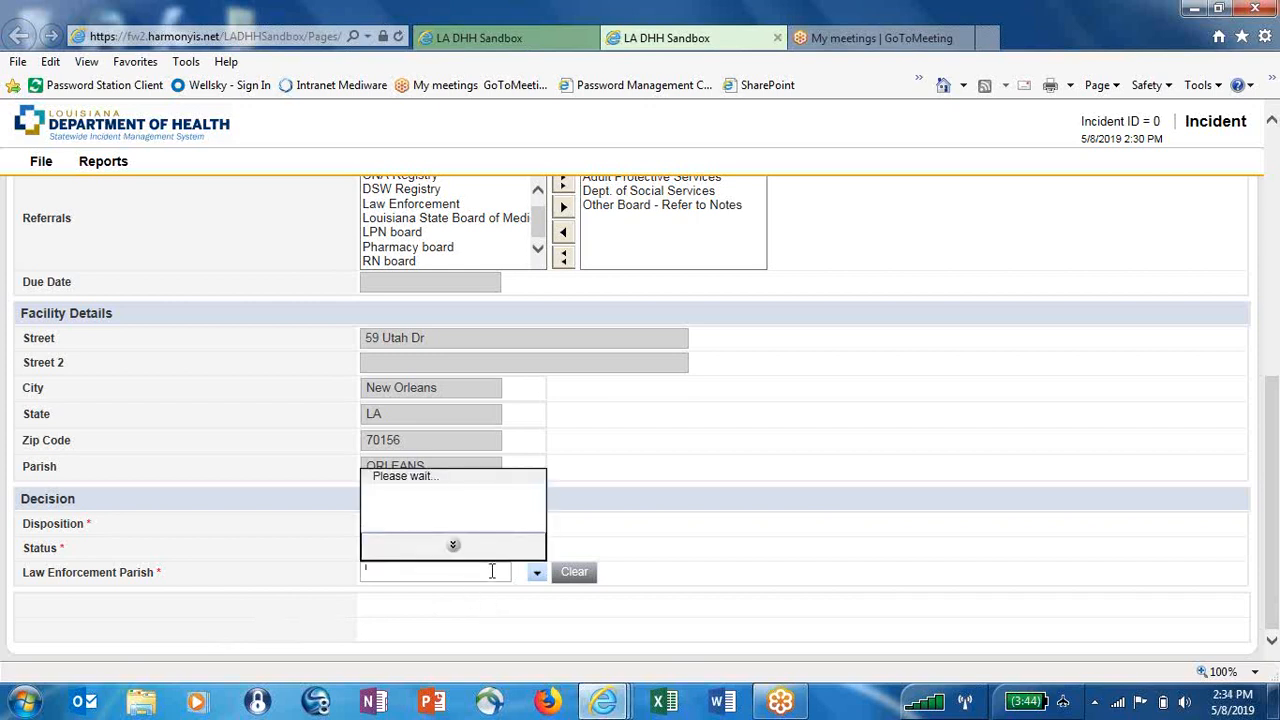
type("Orleans")
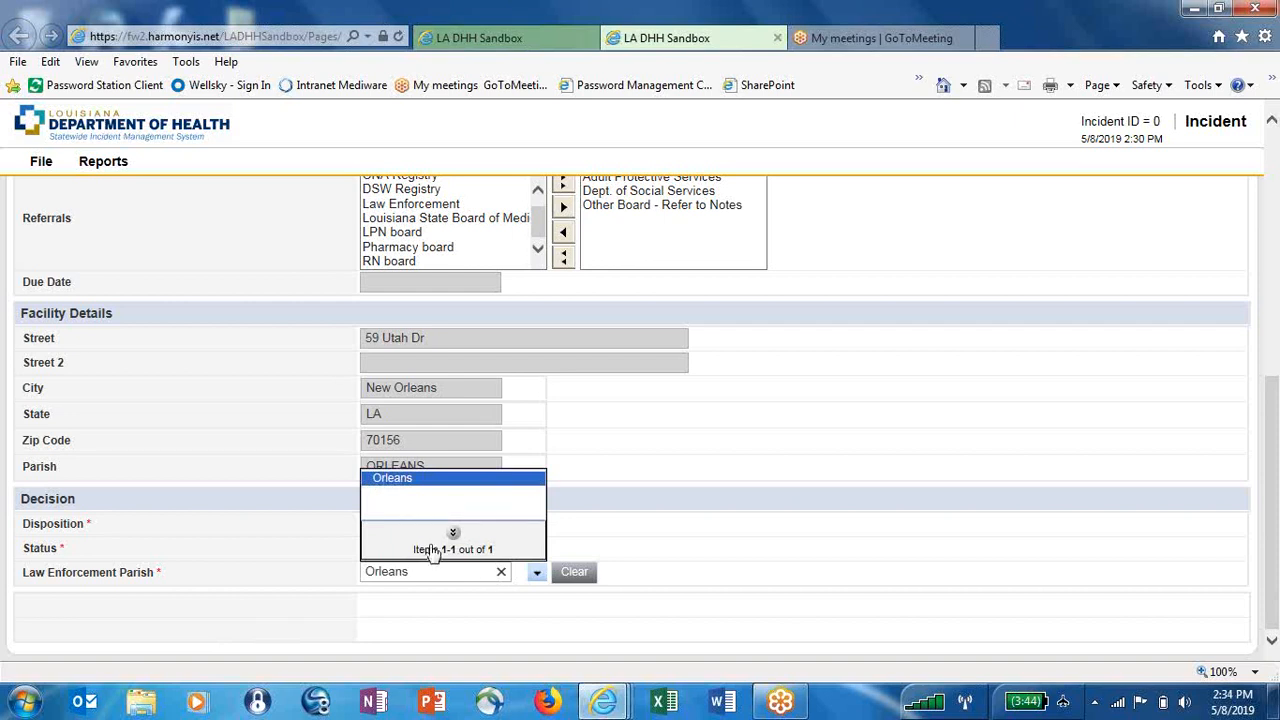
left_click(441, 481)
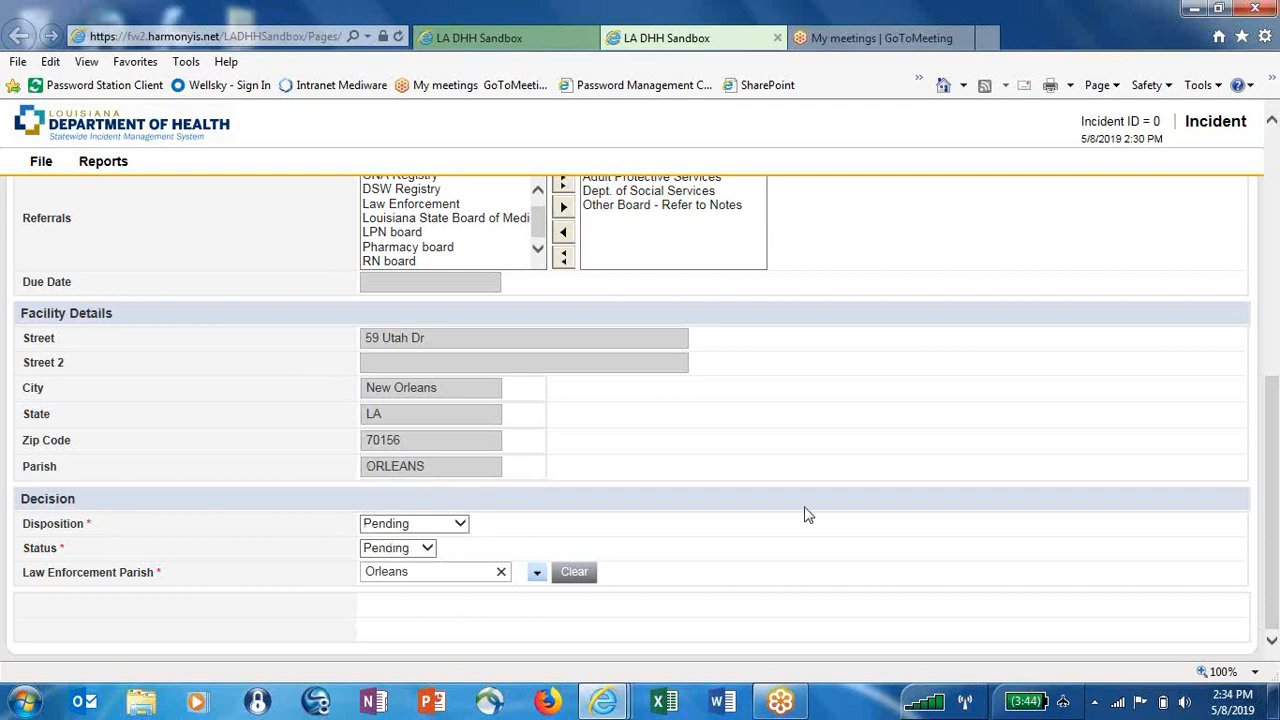
left_click_drag(1273, 593, 1277, 326)
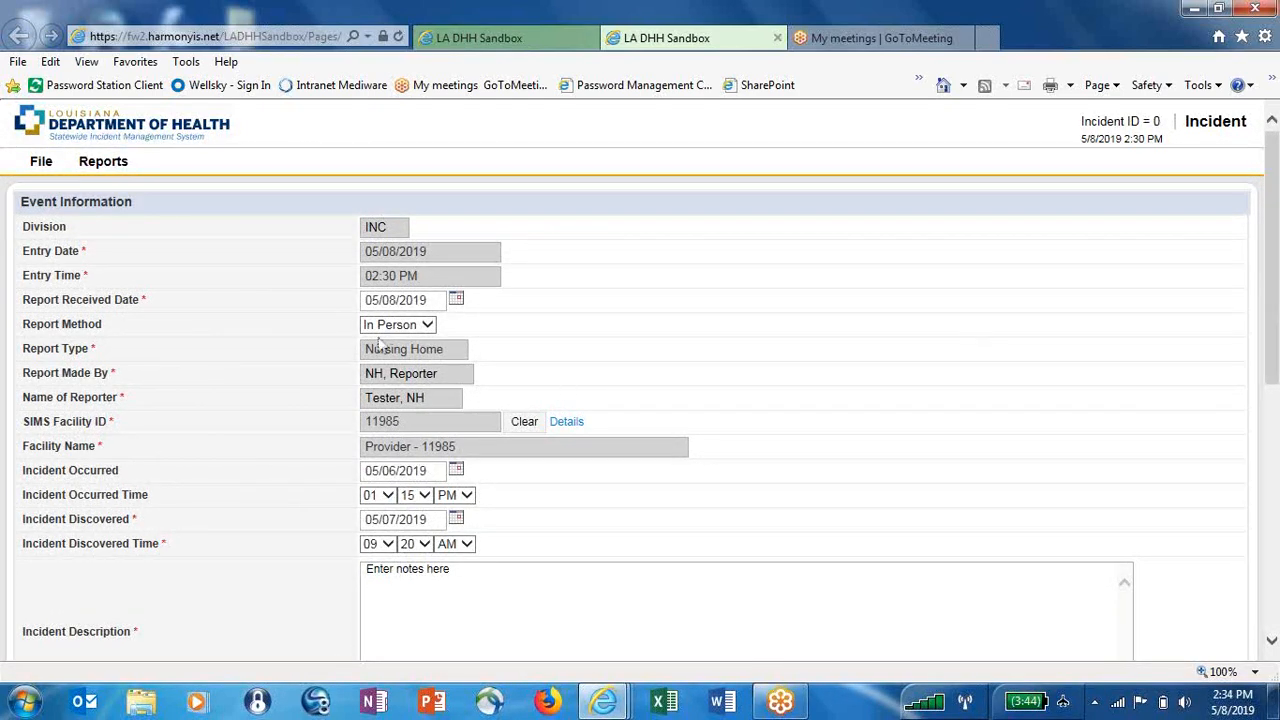
left_click(40, 161)
left_click(40, 216)
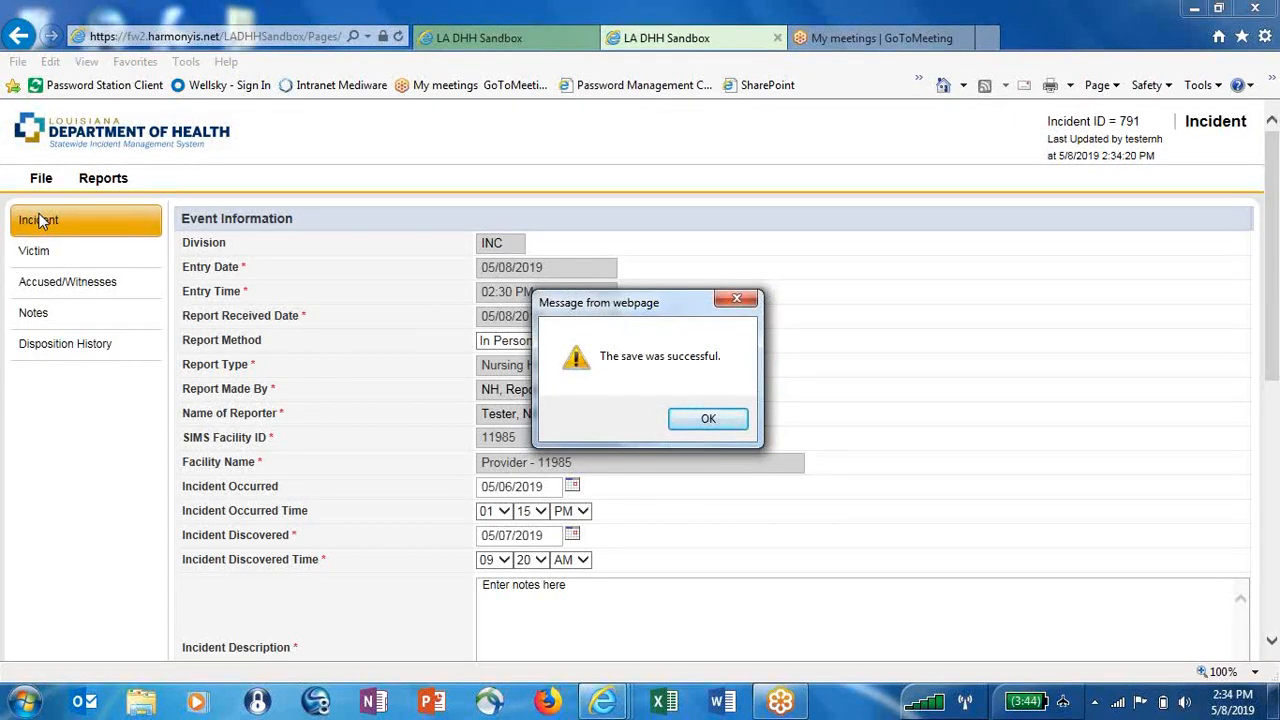
Dismiss the save confirmation and start a new Victim Participant from the Victim list
left_click(708, 420)
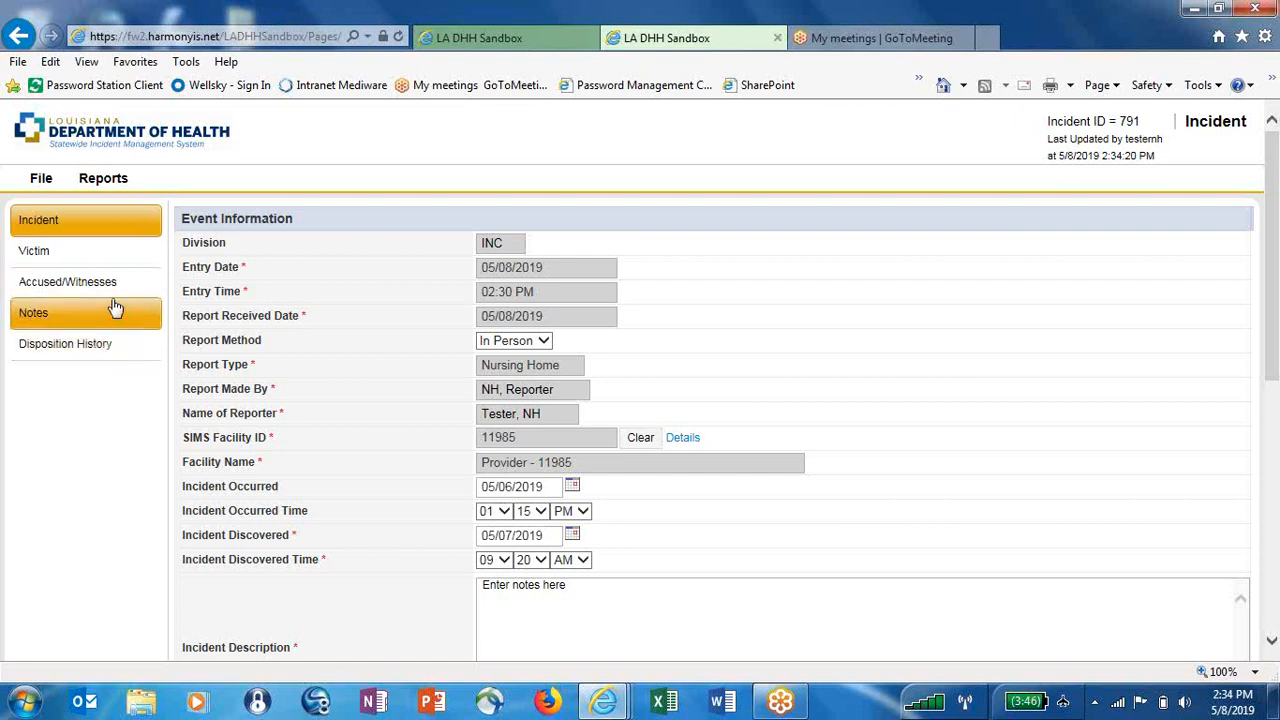
left_click(58, 256)
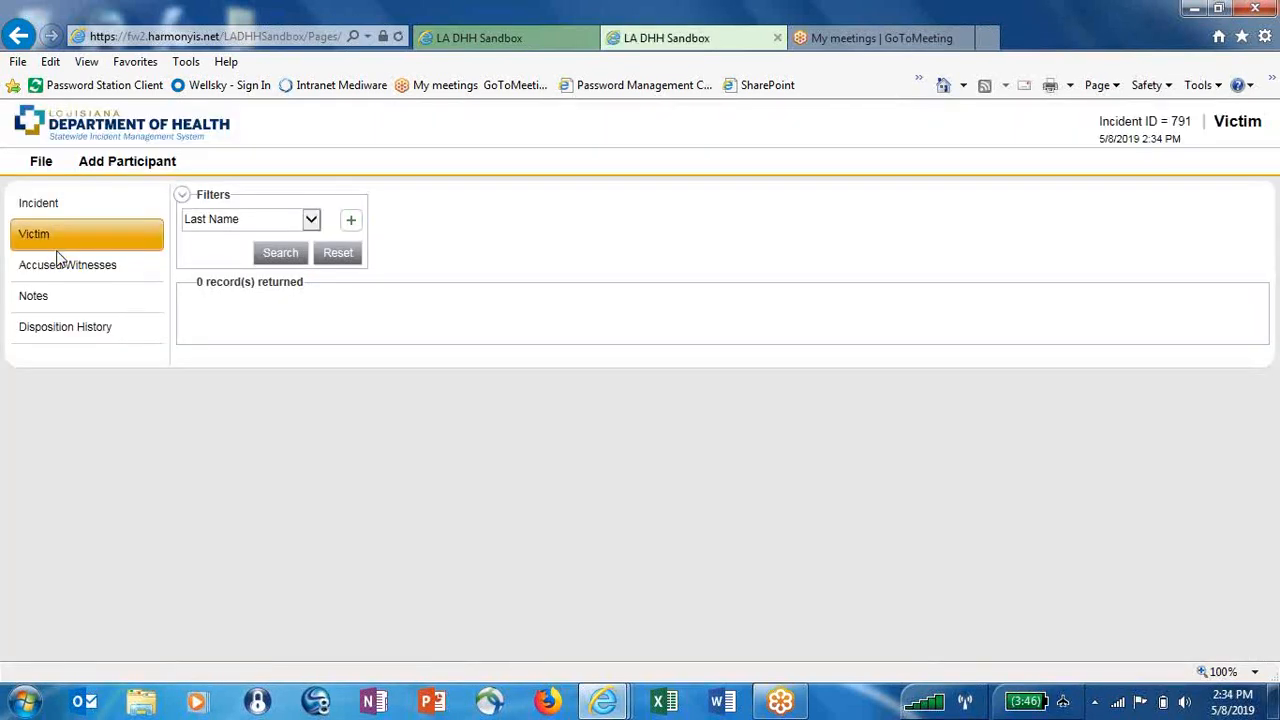
mouse_move(127, 165)
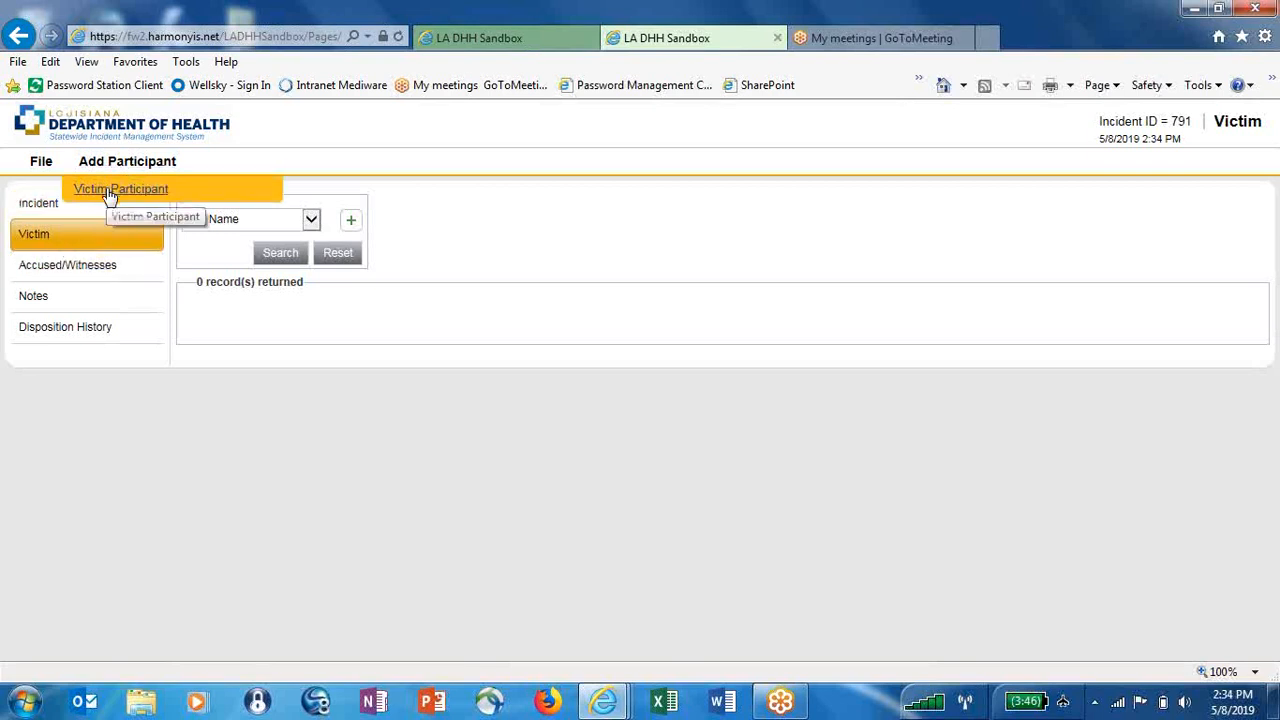
left_click(110, 191)
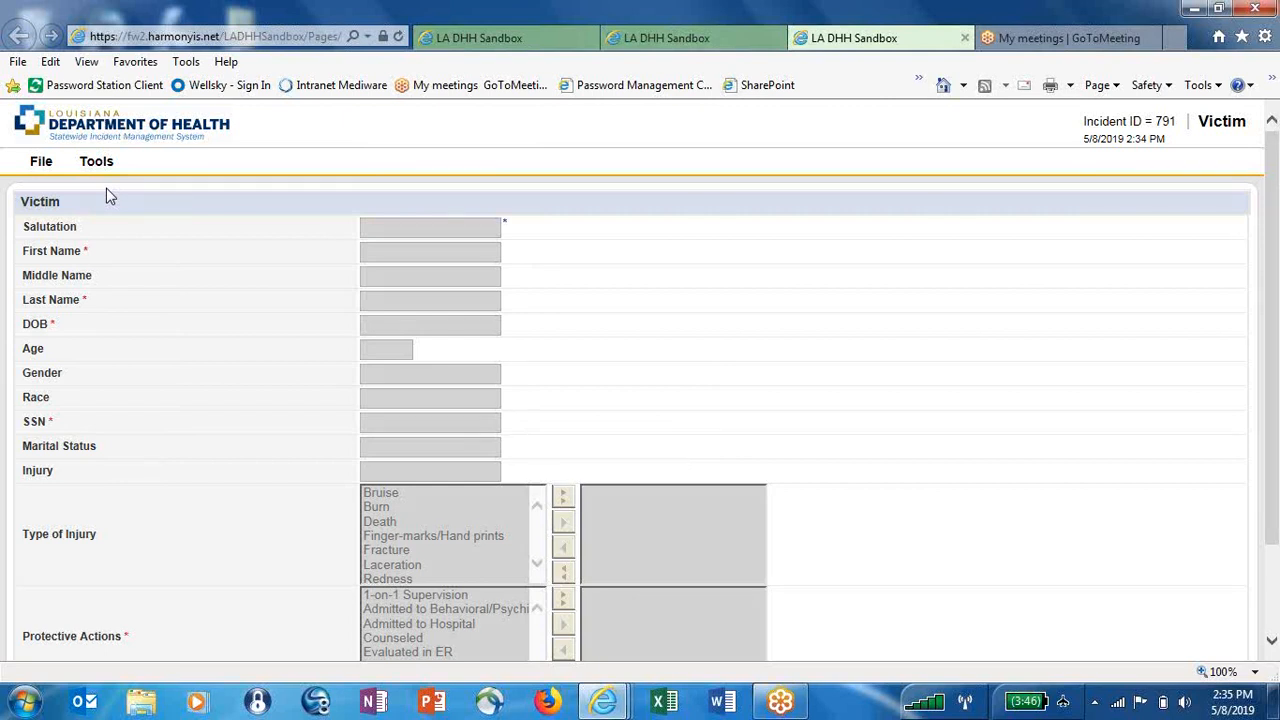
Open Search For Person and add a Last Name filter with the victim's last name
left_click(95, 163)
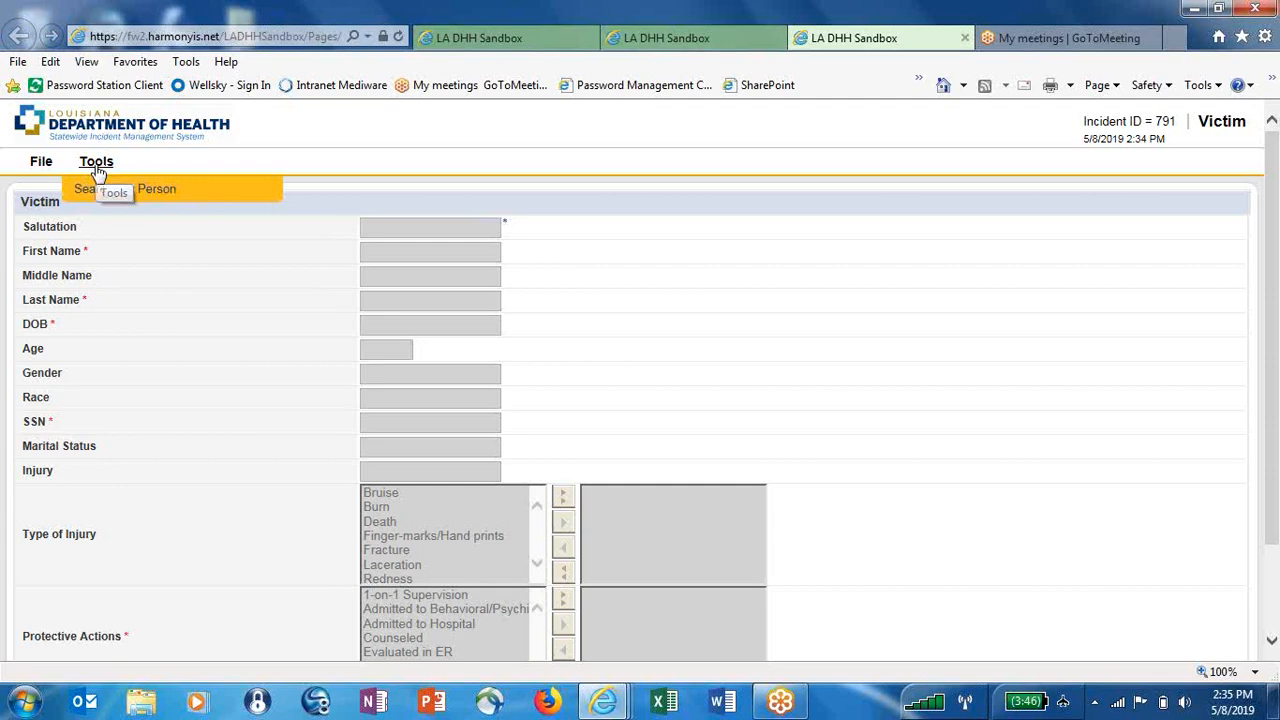
left_click(88, 190)
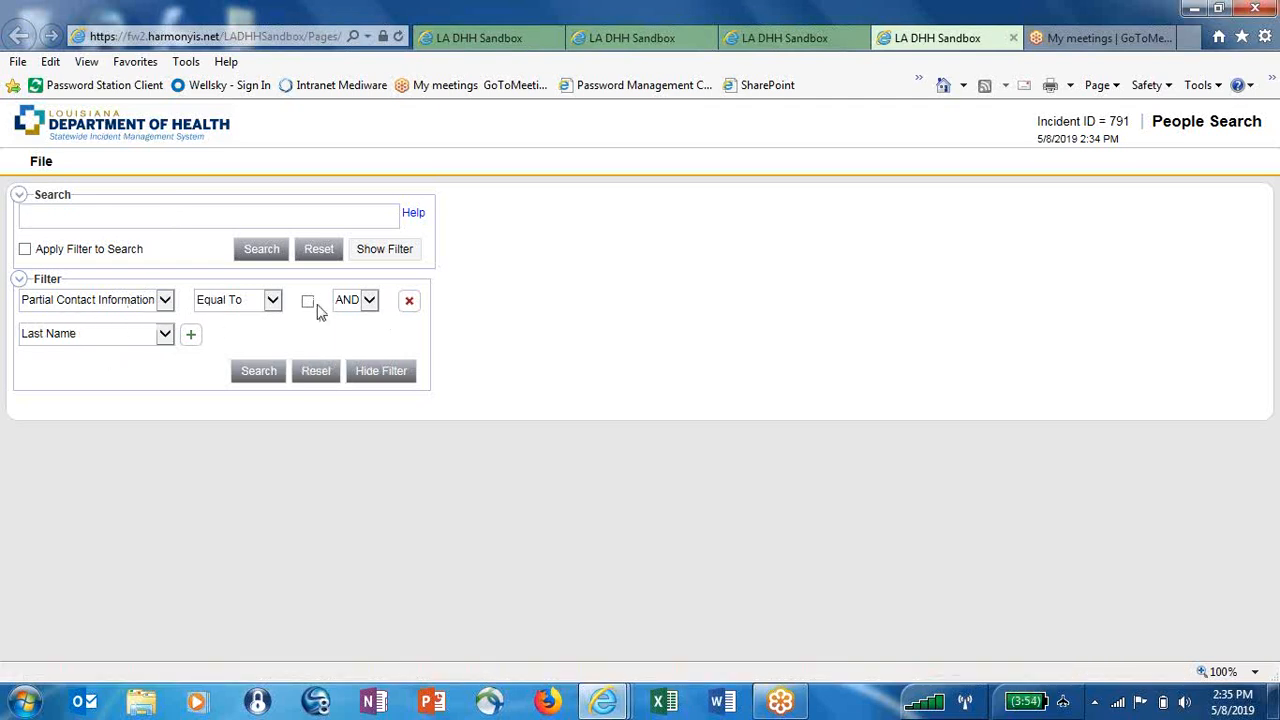
left_click(164, 335)
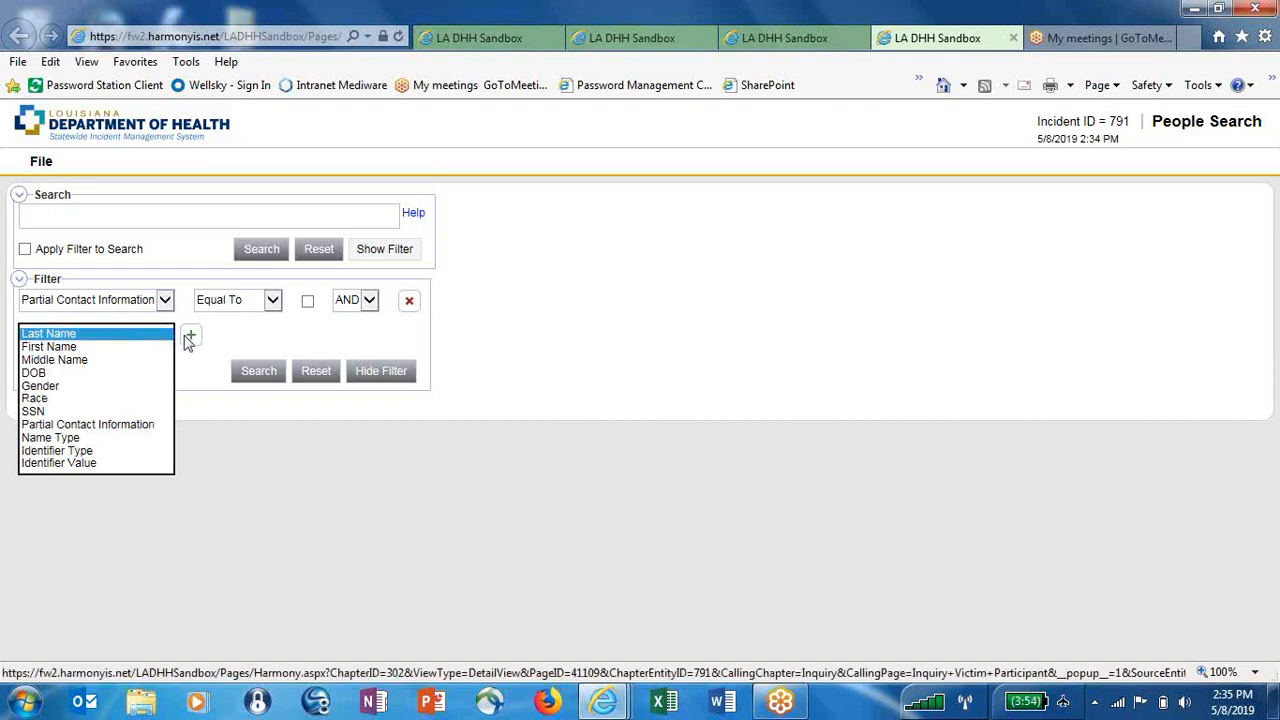
left_click(153, 336)
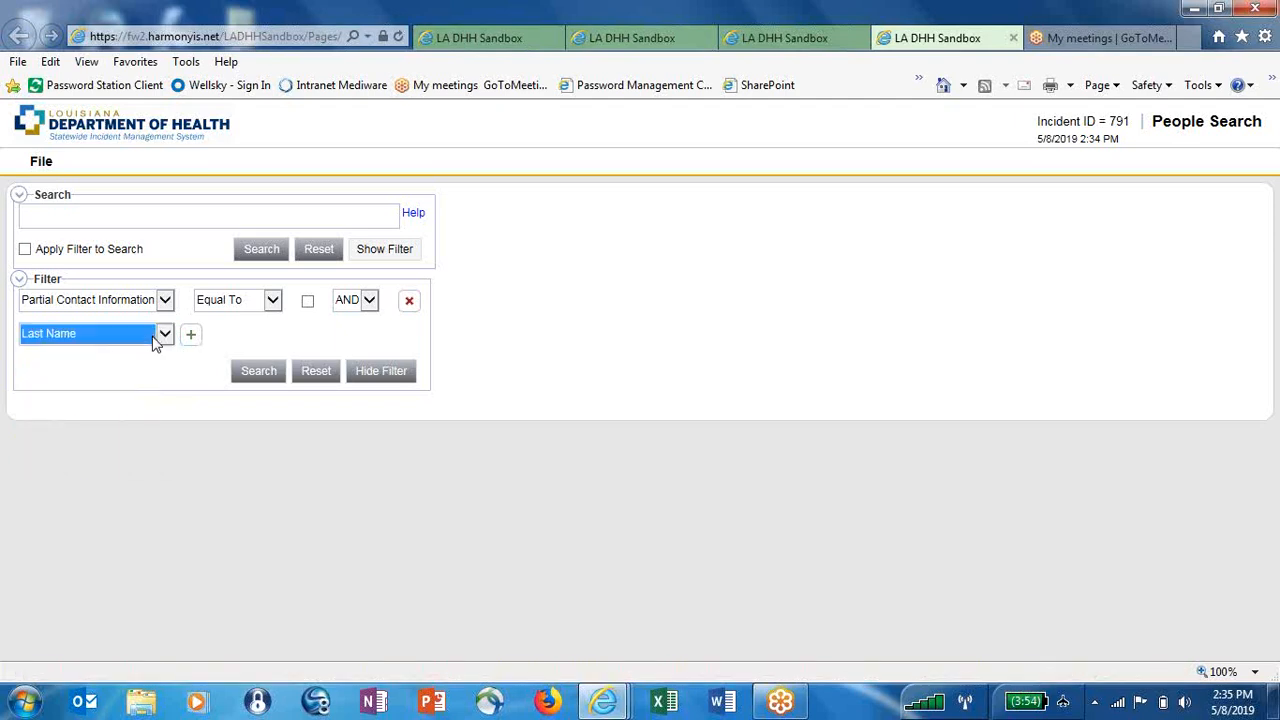
left_click(187, 335)
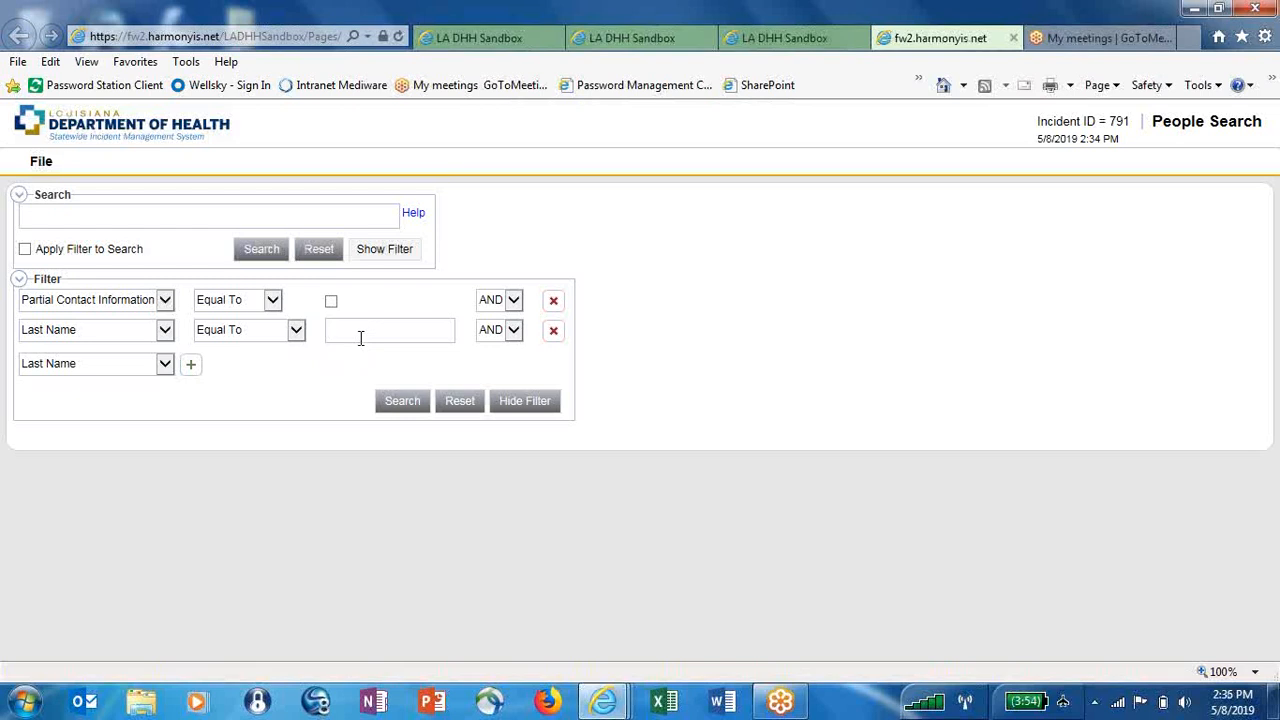
Add a First Name filter with the victim's first name, search, and return to the Victim form
left_click(165, 366)
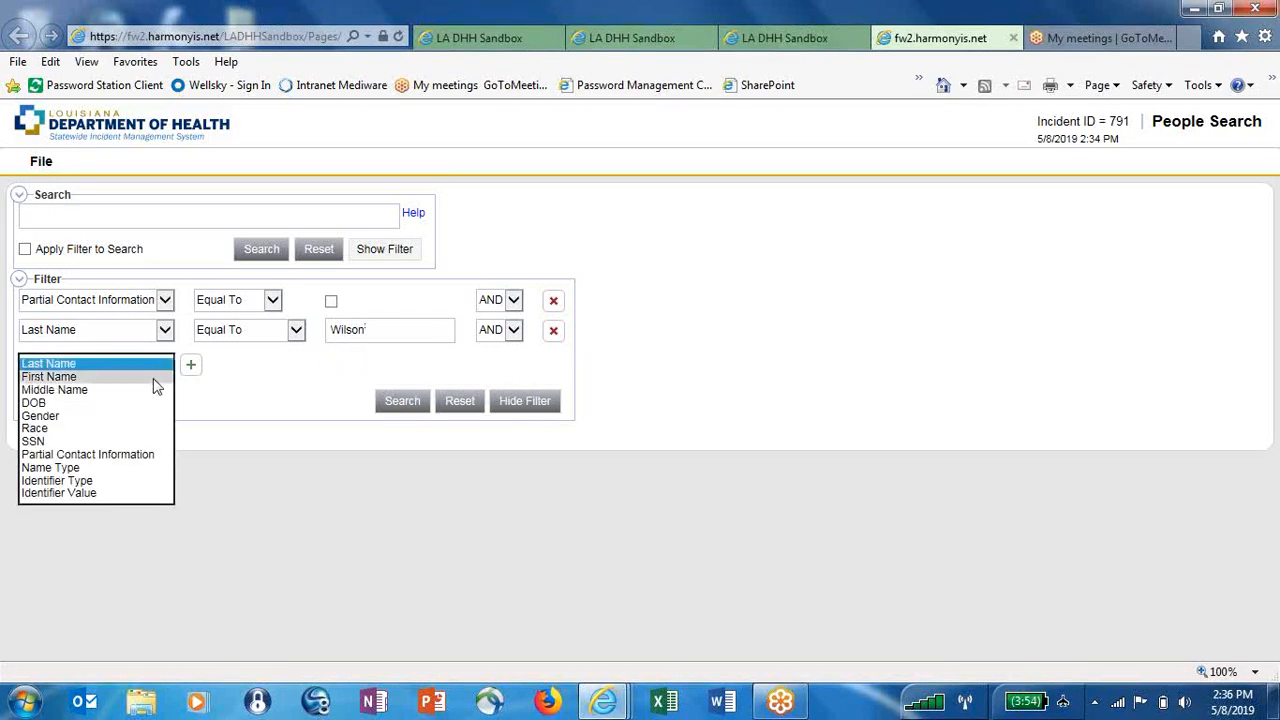
left_click(155, 377)
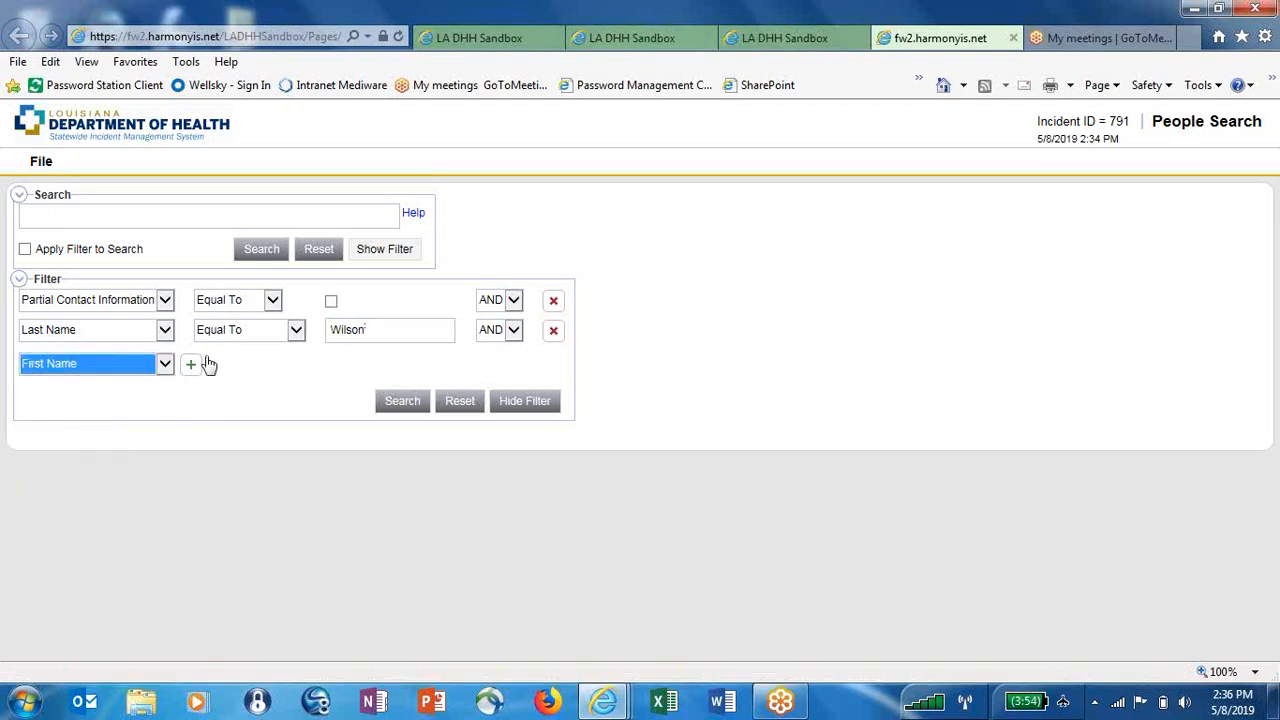
left_click(190, 365)
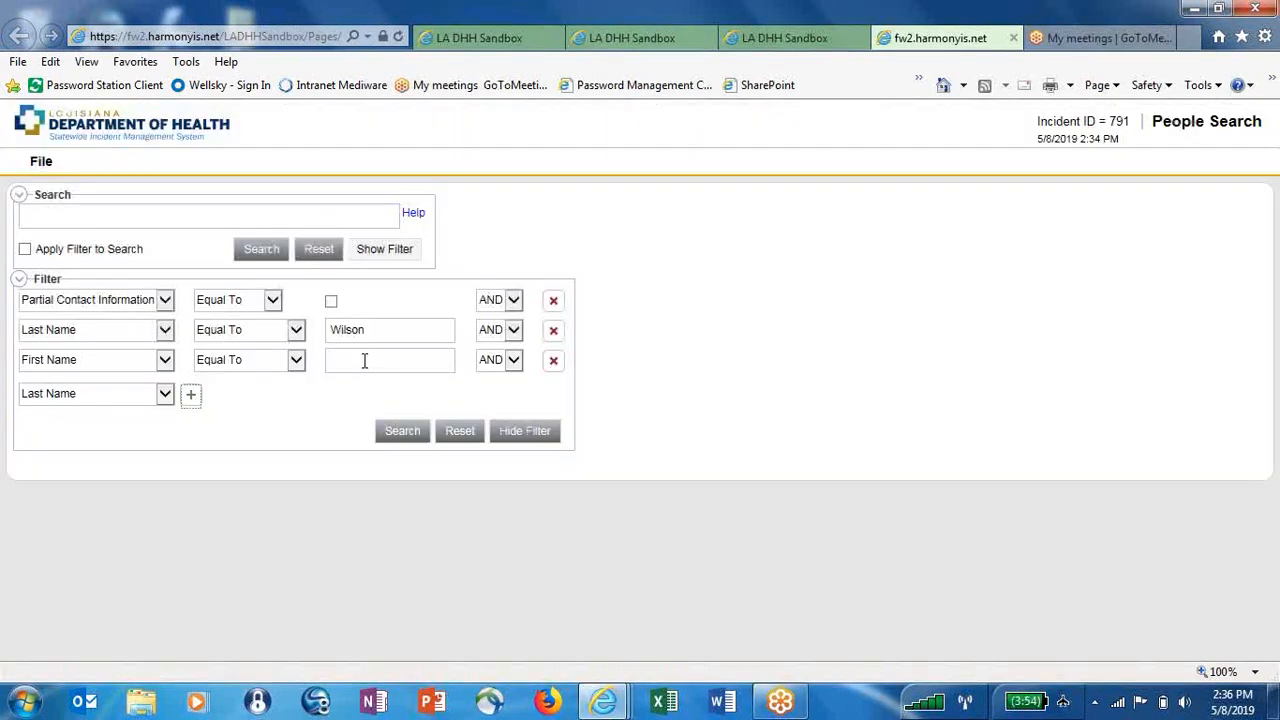
left_click(364, 361)
left_click(386, 434)
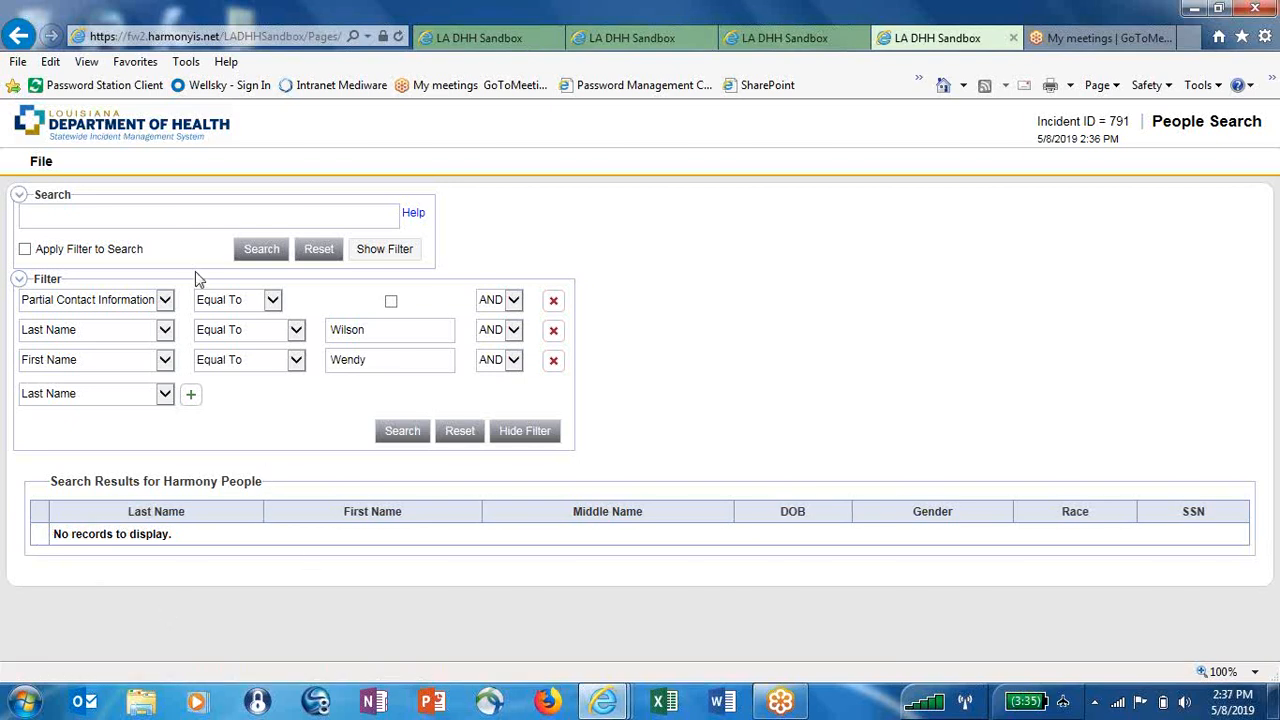
mouse_move(27, 173)
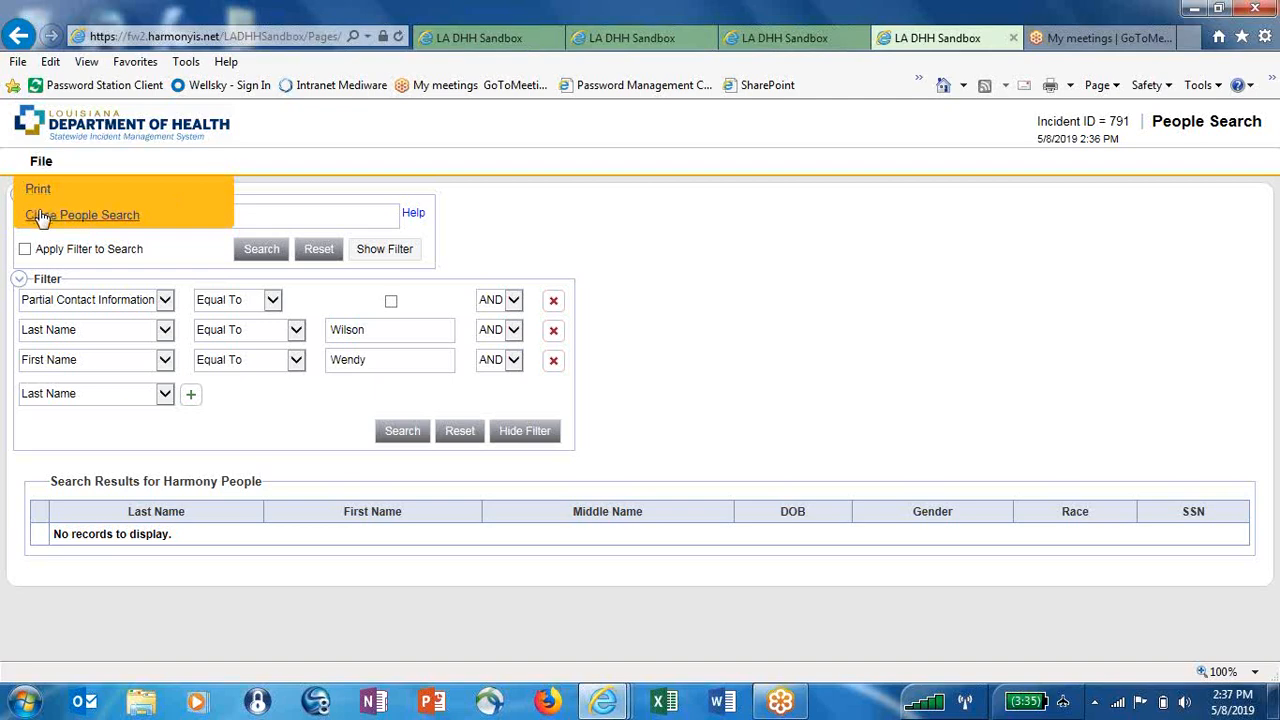
left_click(38, 213)
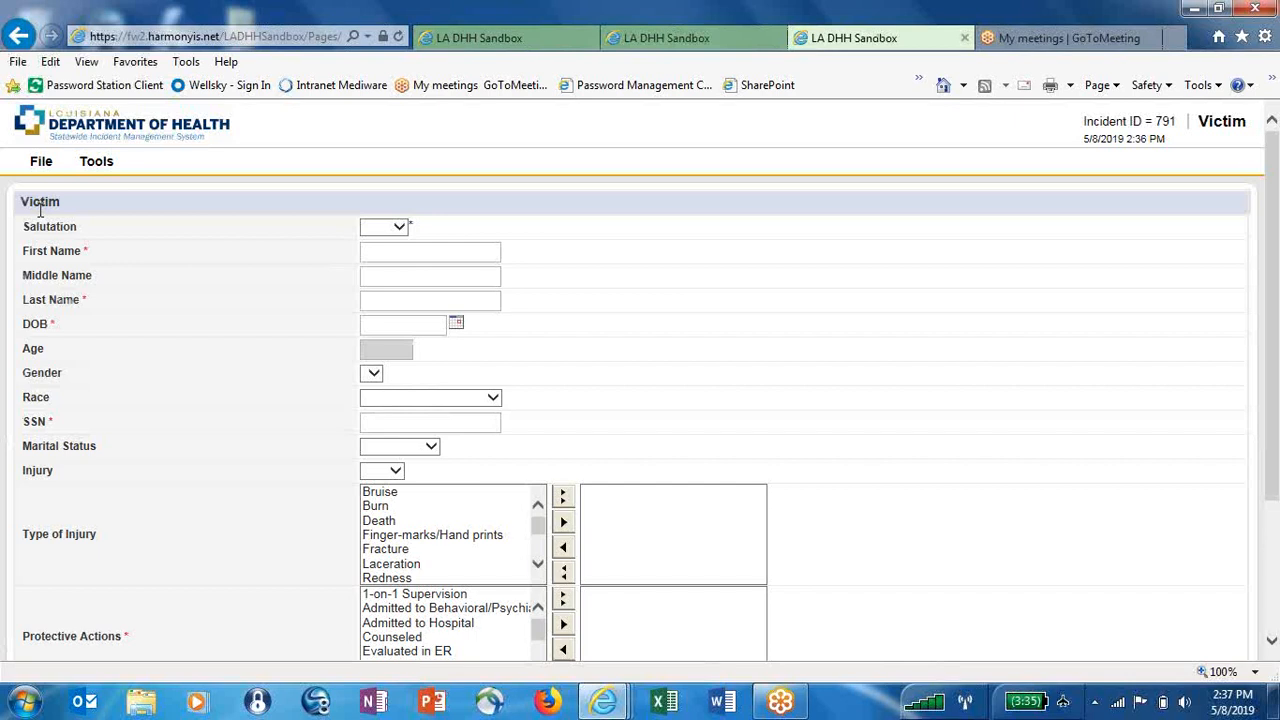
Enter salutation Mrs. and the victim's first, middle and last name
left_click(386, 230)
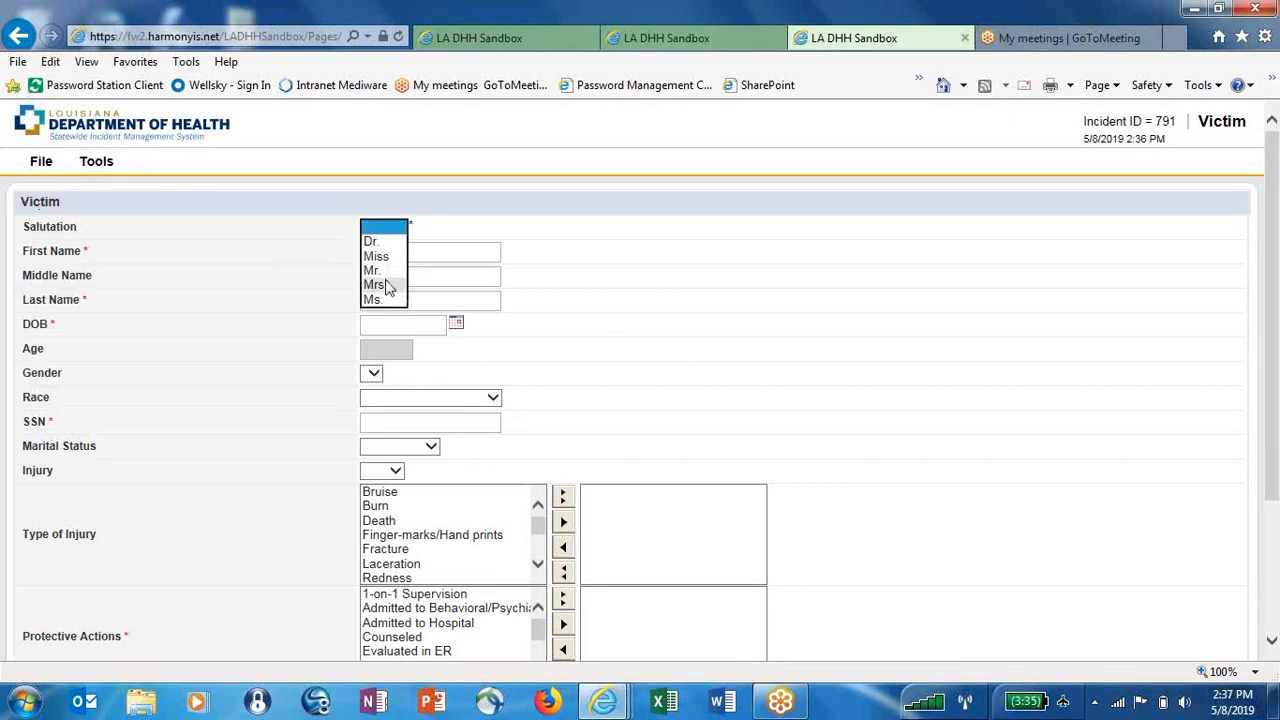
left_click(386, 285)
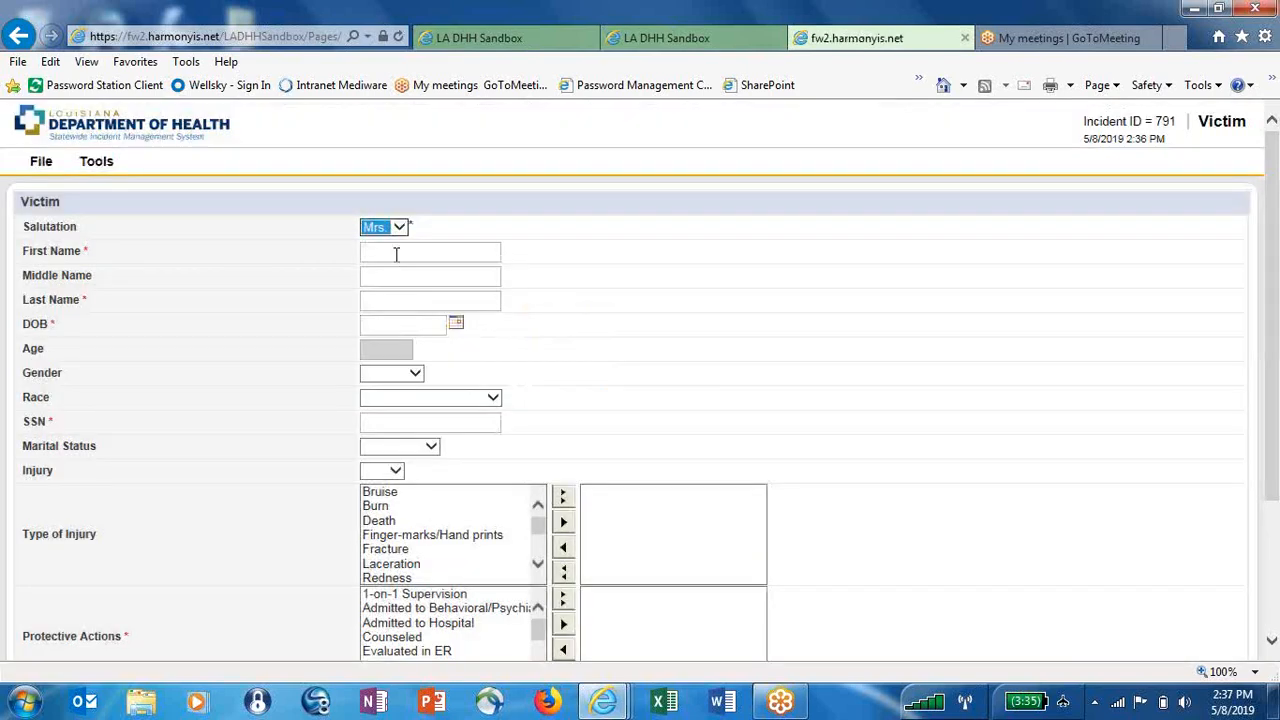
left_click(396, 254)
key("Tab")
key("Tab")
left_click(455, 324)
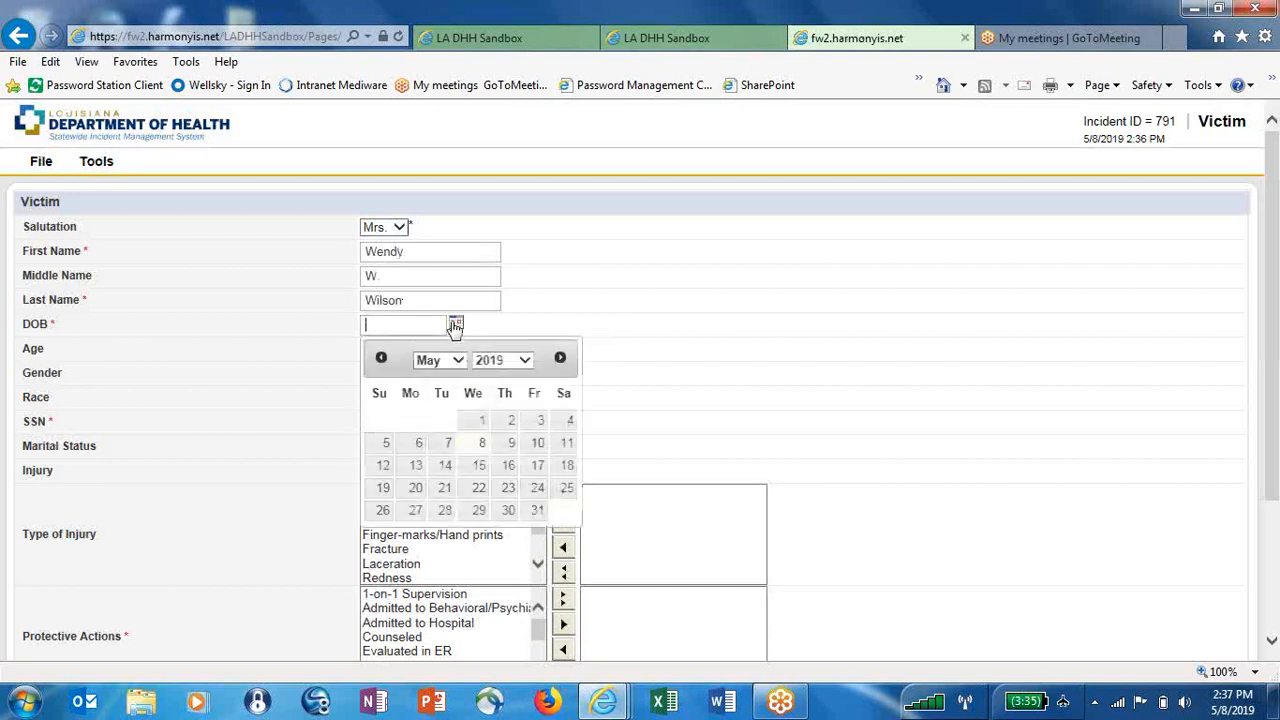
left_click(490, 360)
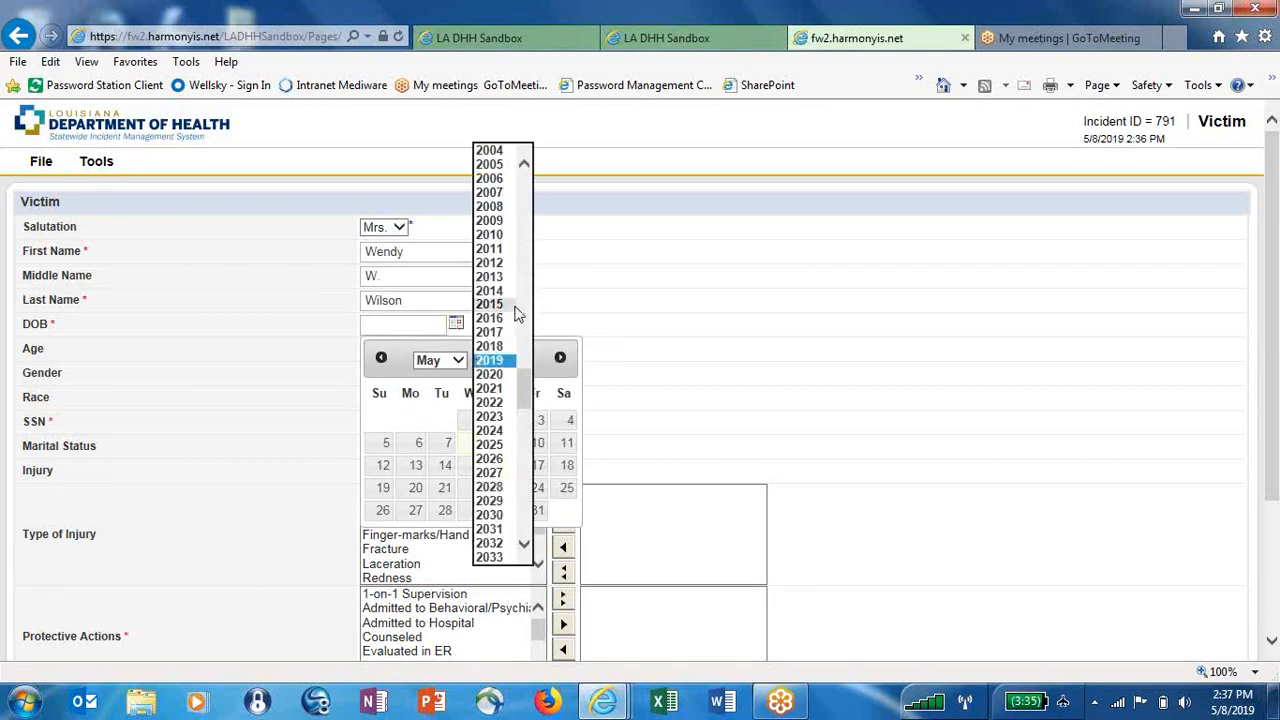
left_click(524, 212)
left_click(492, 206)
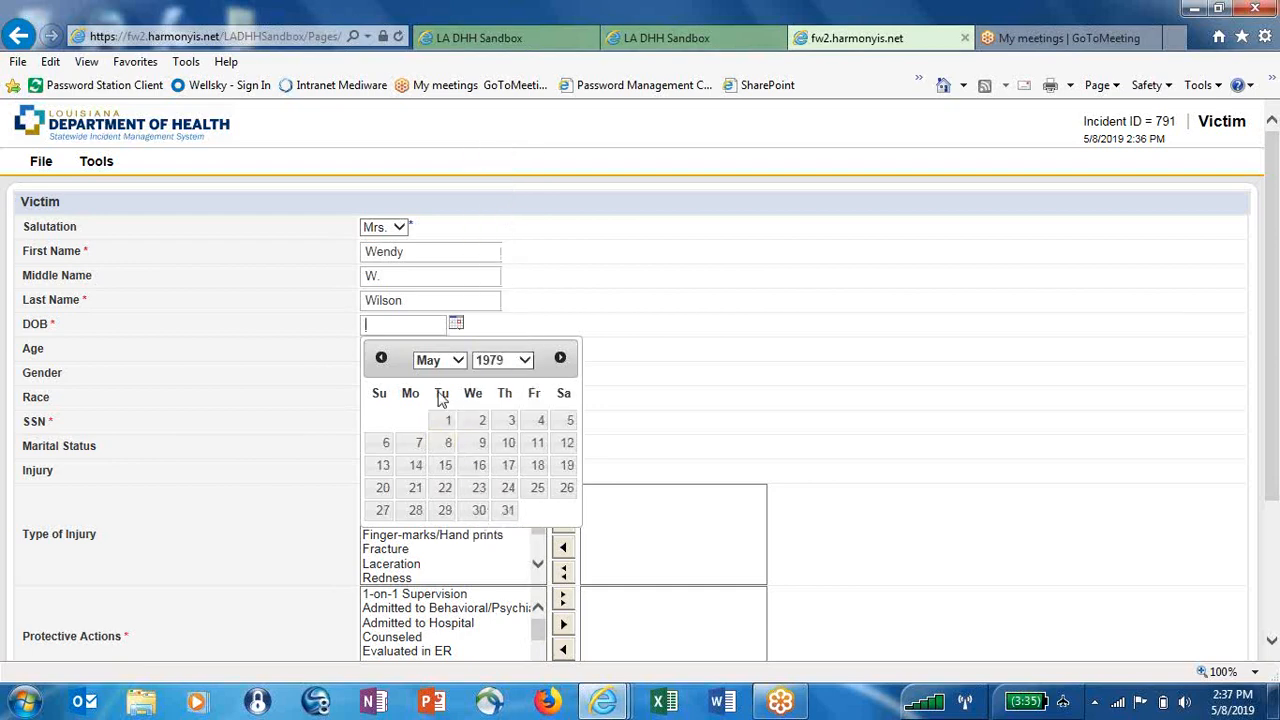
left_click(448, 420)
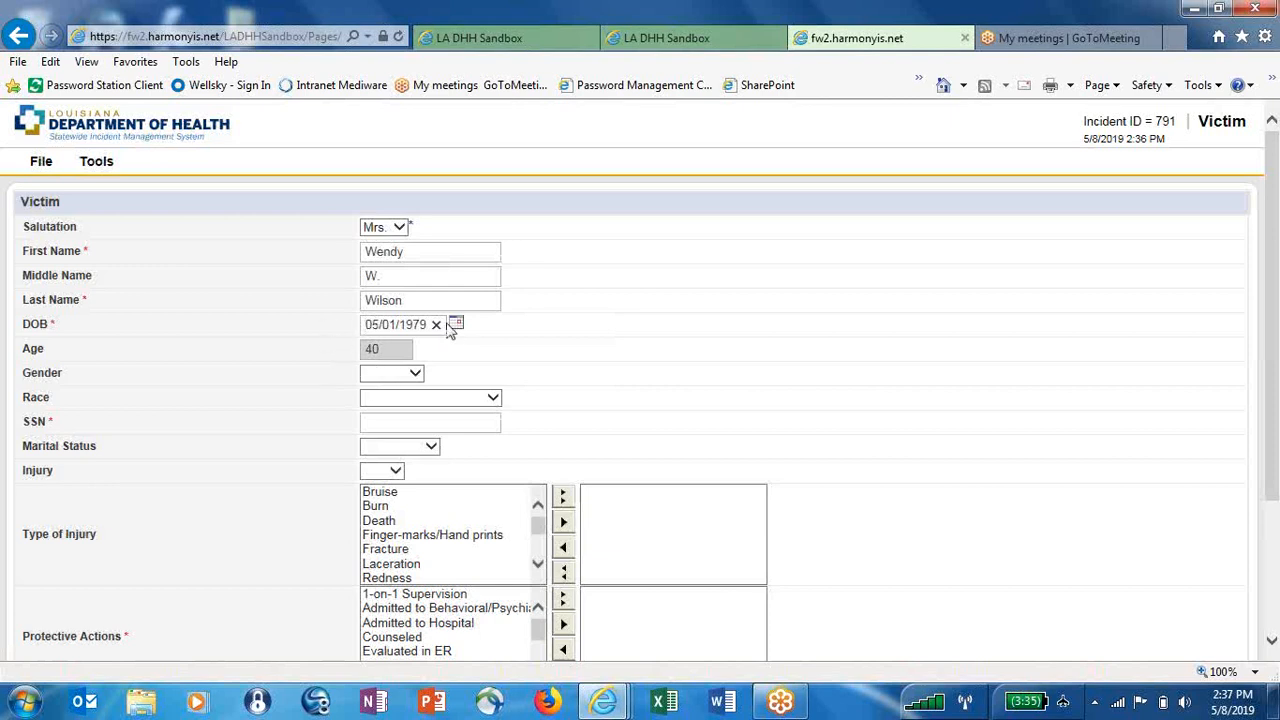
Set gender Female, race White, marital status Married, and enter the victim's SSN
left_click(383, 378)
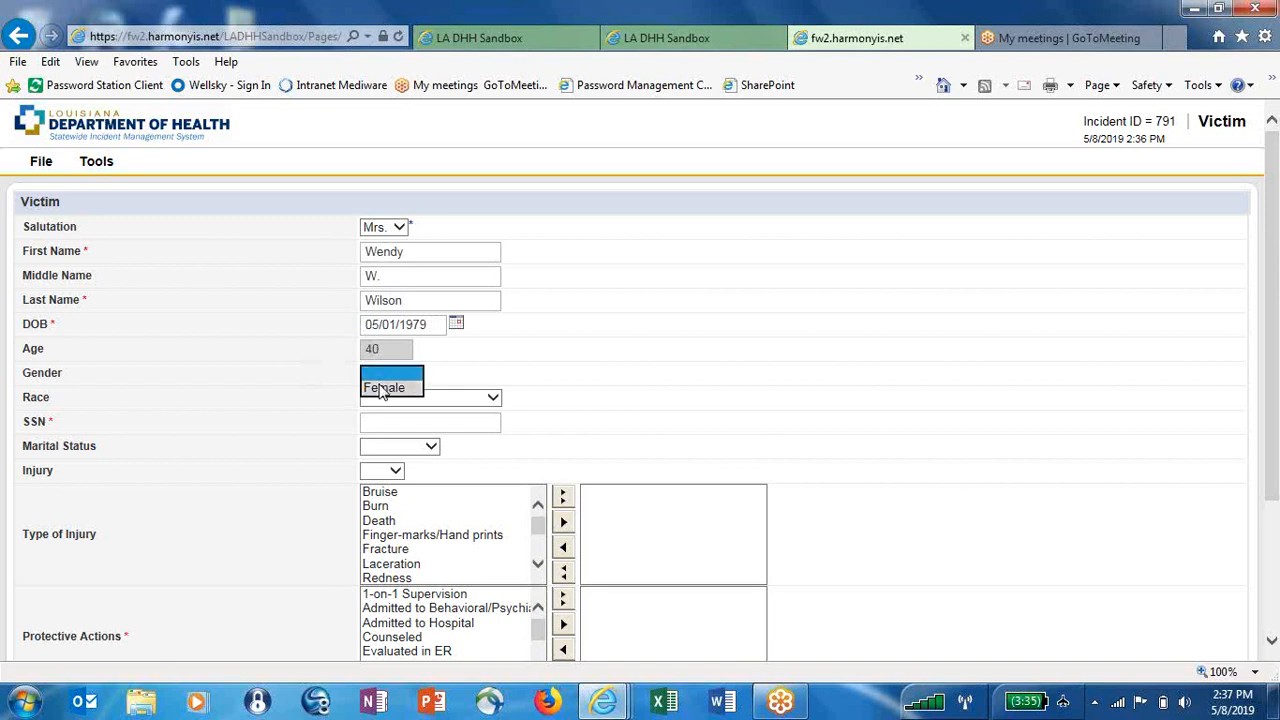
left_click(383, 388)
left_click(402, 400)
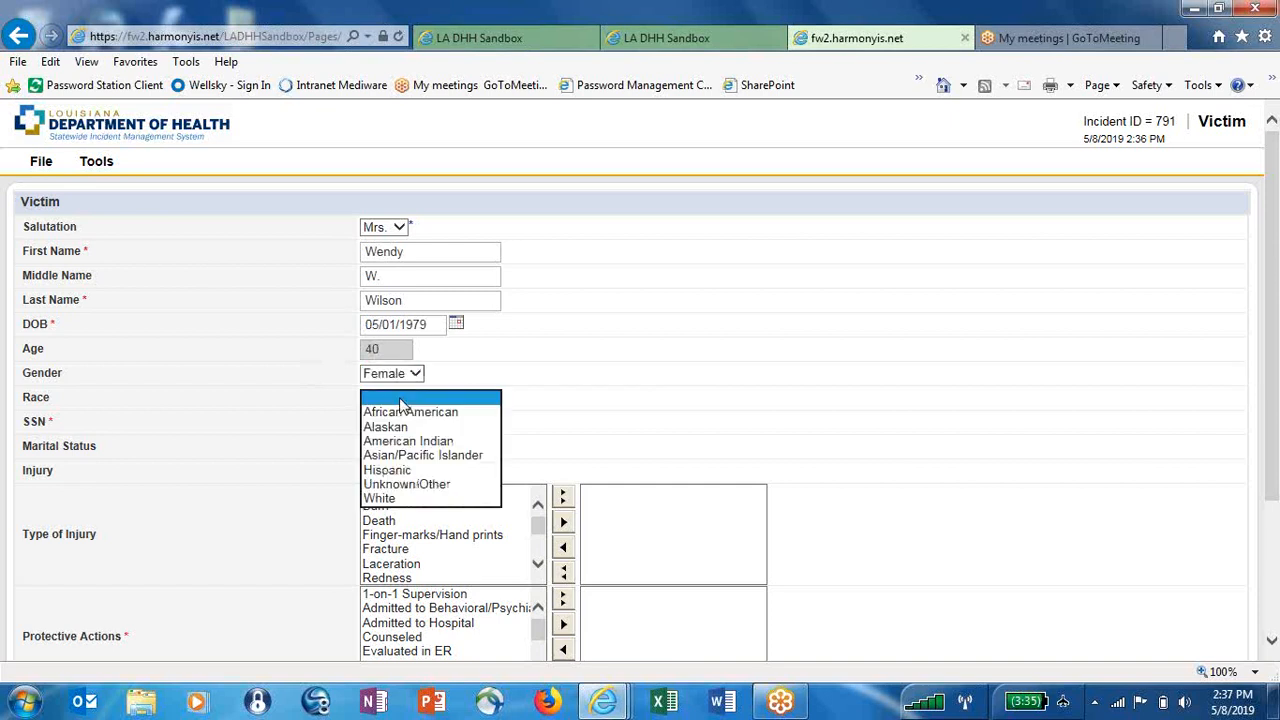
left_click(396, 498)
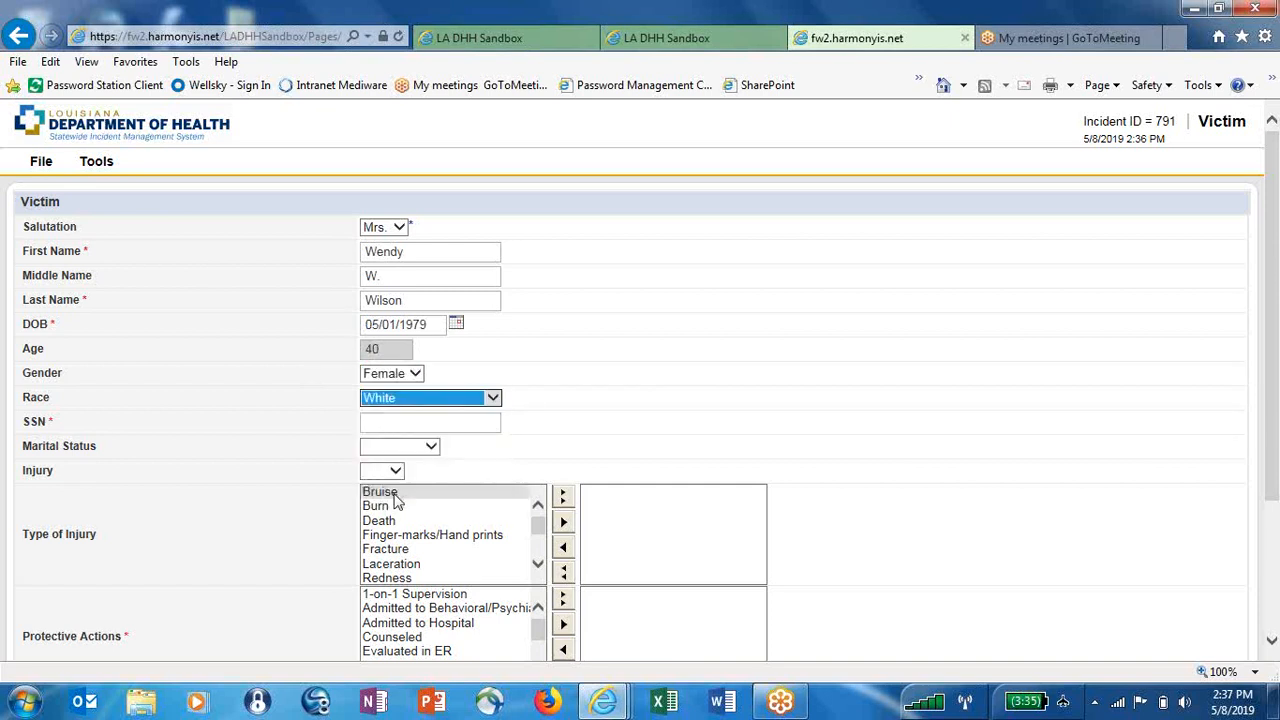
left_click(411, 421)
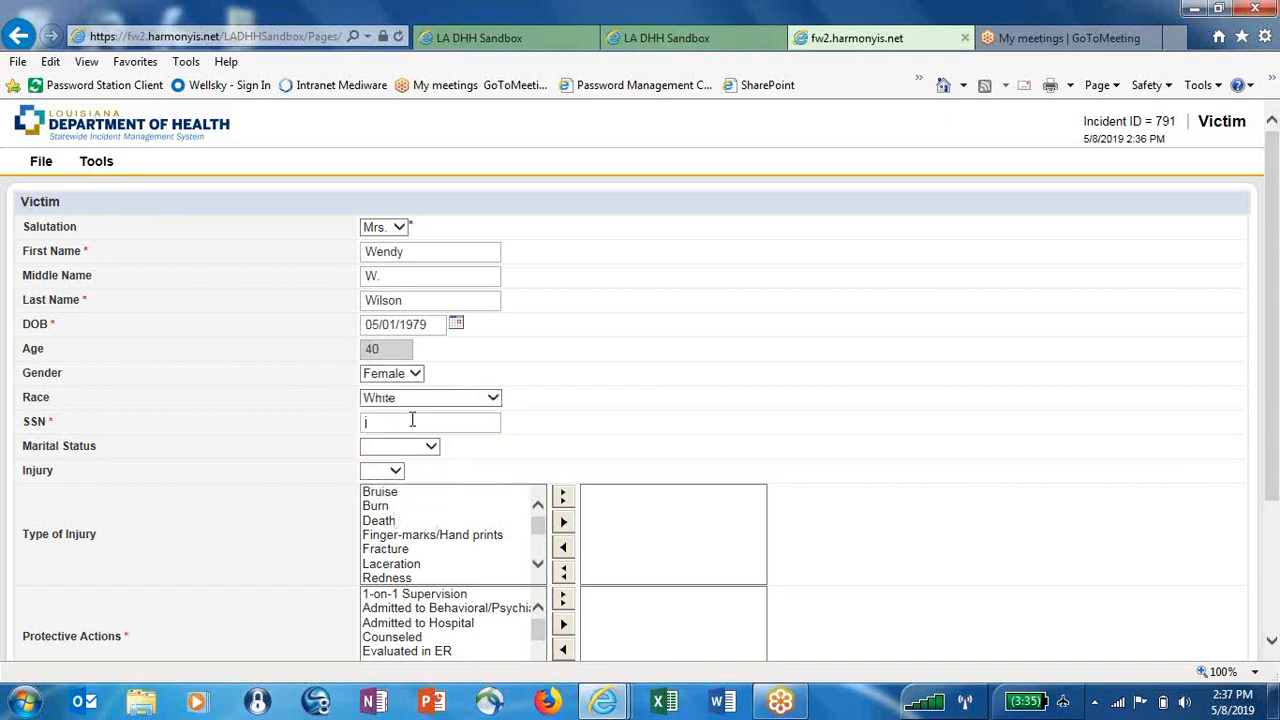
left_click(421, 446)
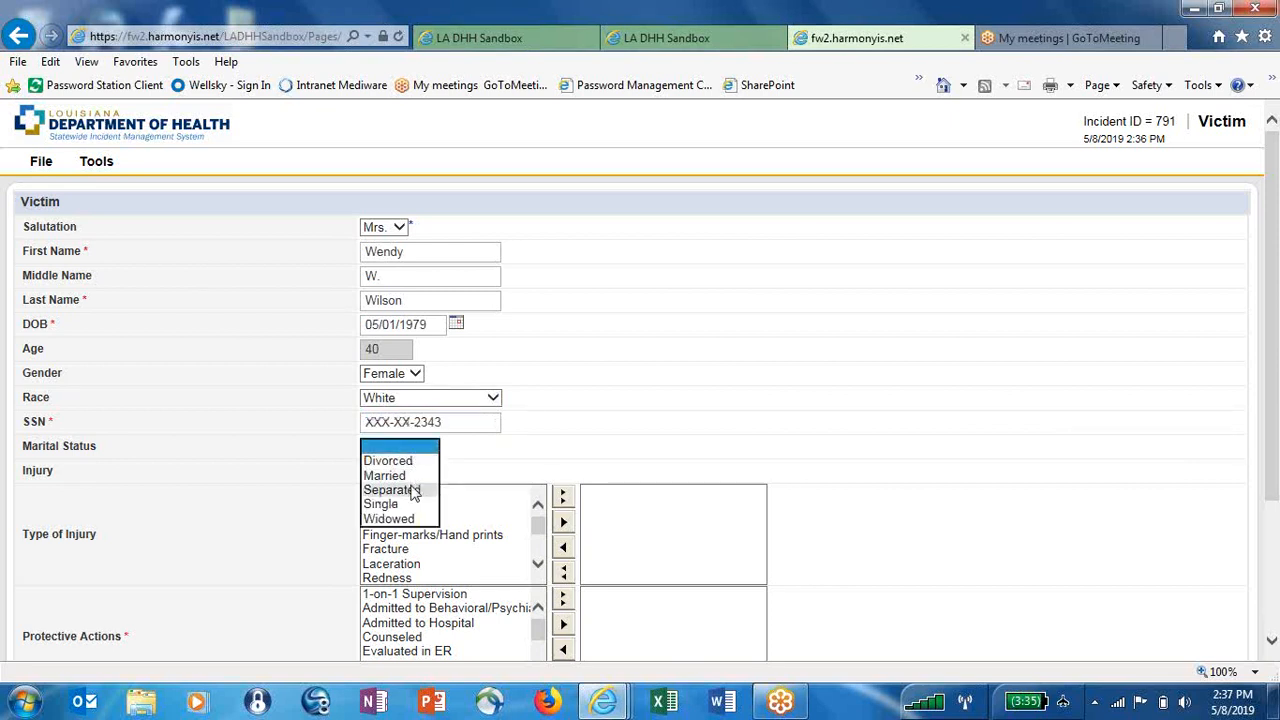
left_click(395, 476)
Mark Injury Yes with Bruise and Burn, and add Admitted to Hospital as a protective action
left_click(382, 471)
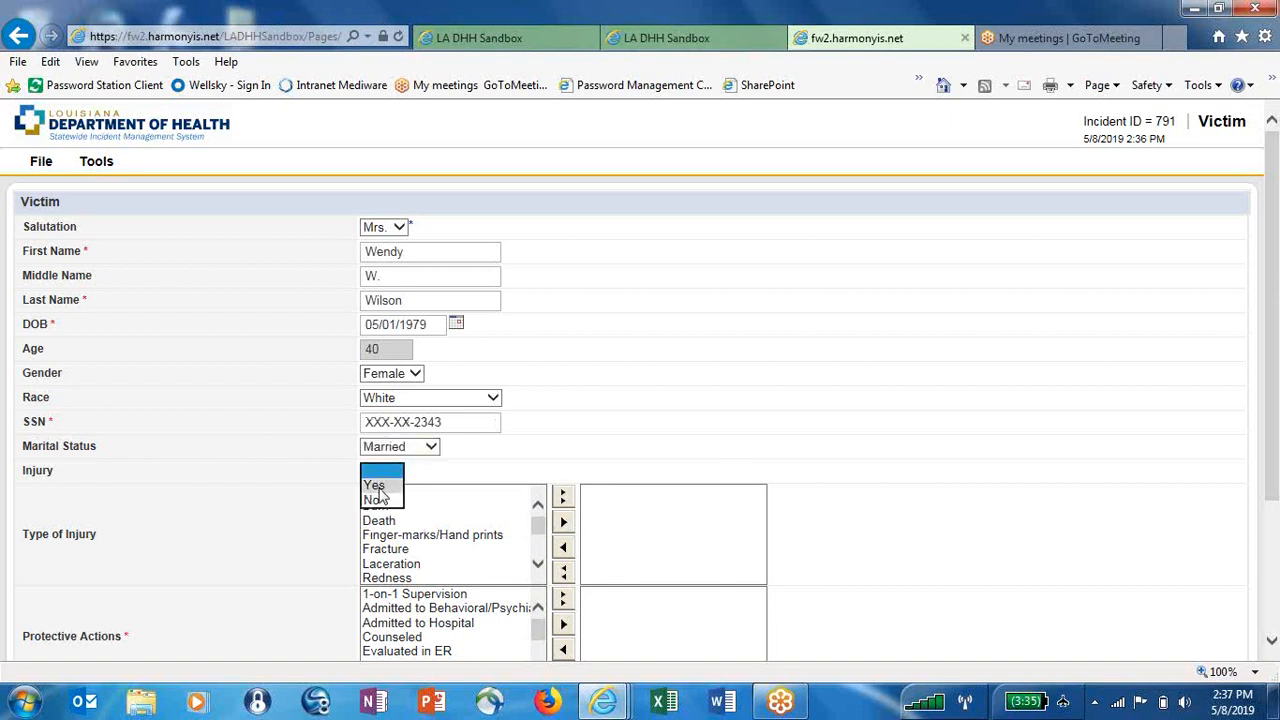
left_click(378, 488)
left_click(395, 491)
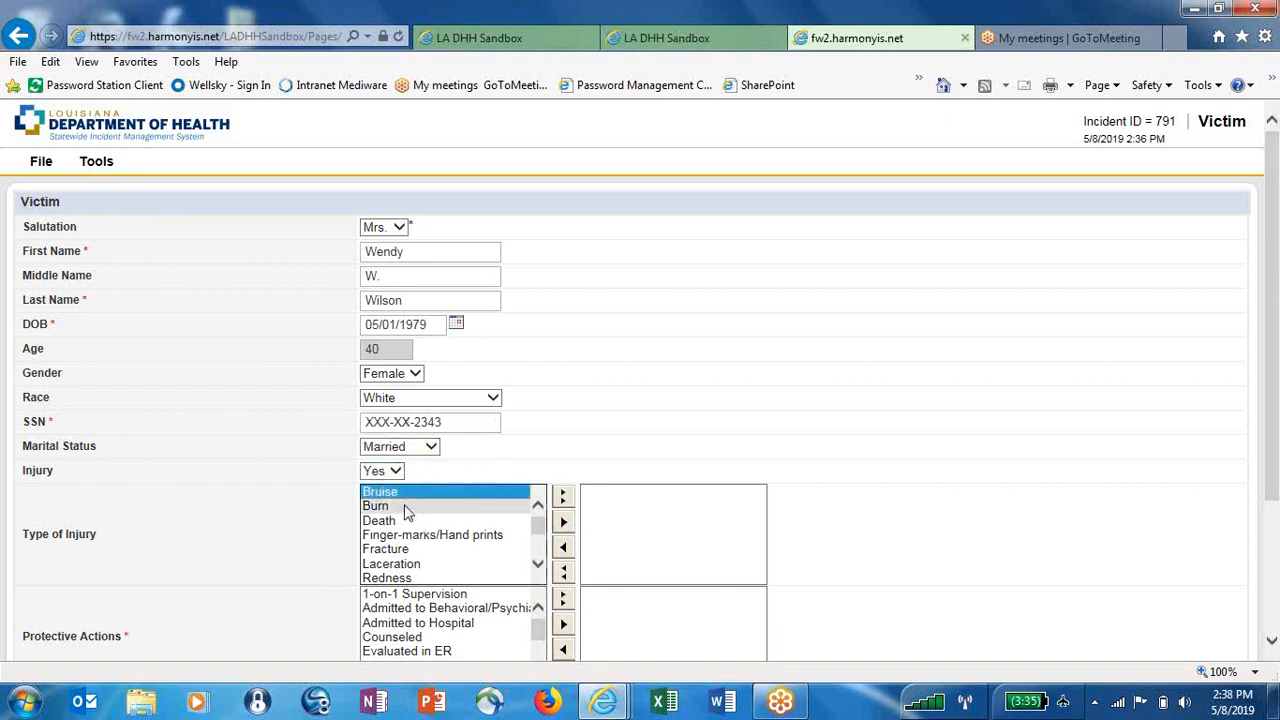
left_click(407, 508, "ctrl")
left_click(563, 521)
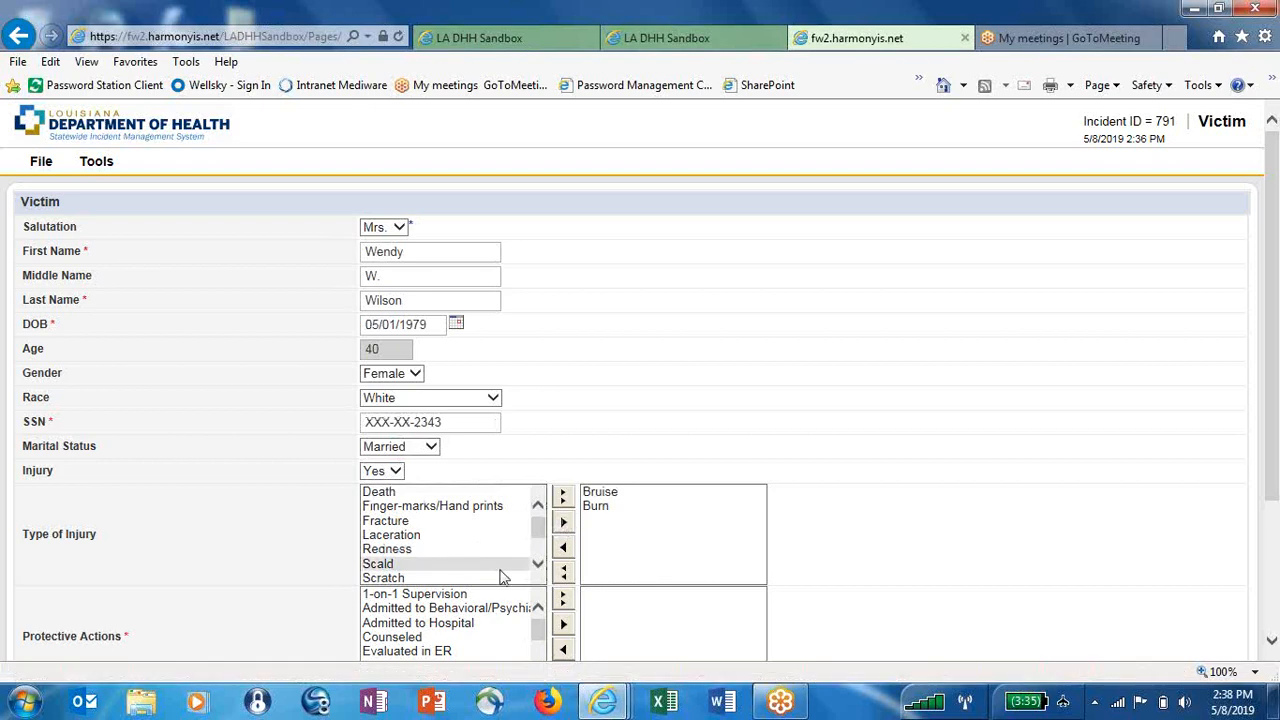
left_click(478, 623)
left_click(563, 622)
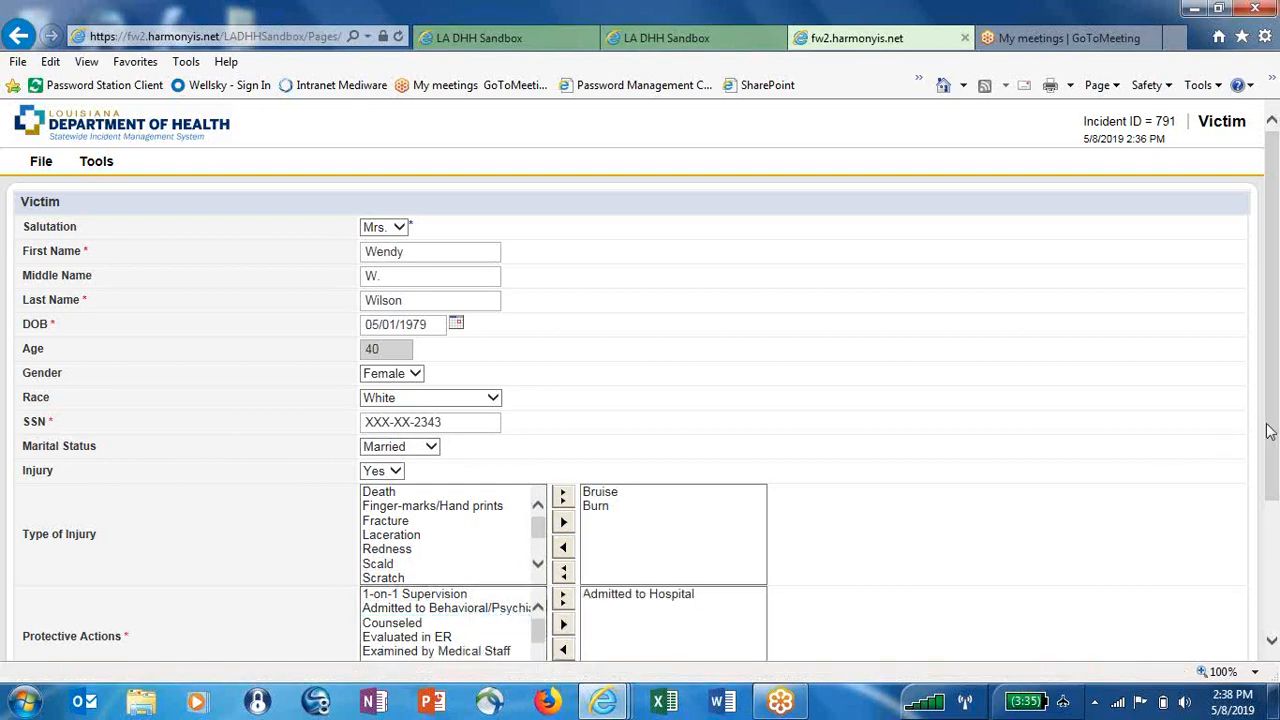
left_click_drag(1271, 433, 1275, 380)
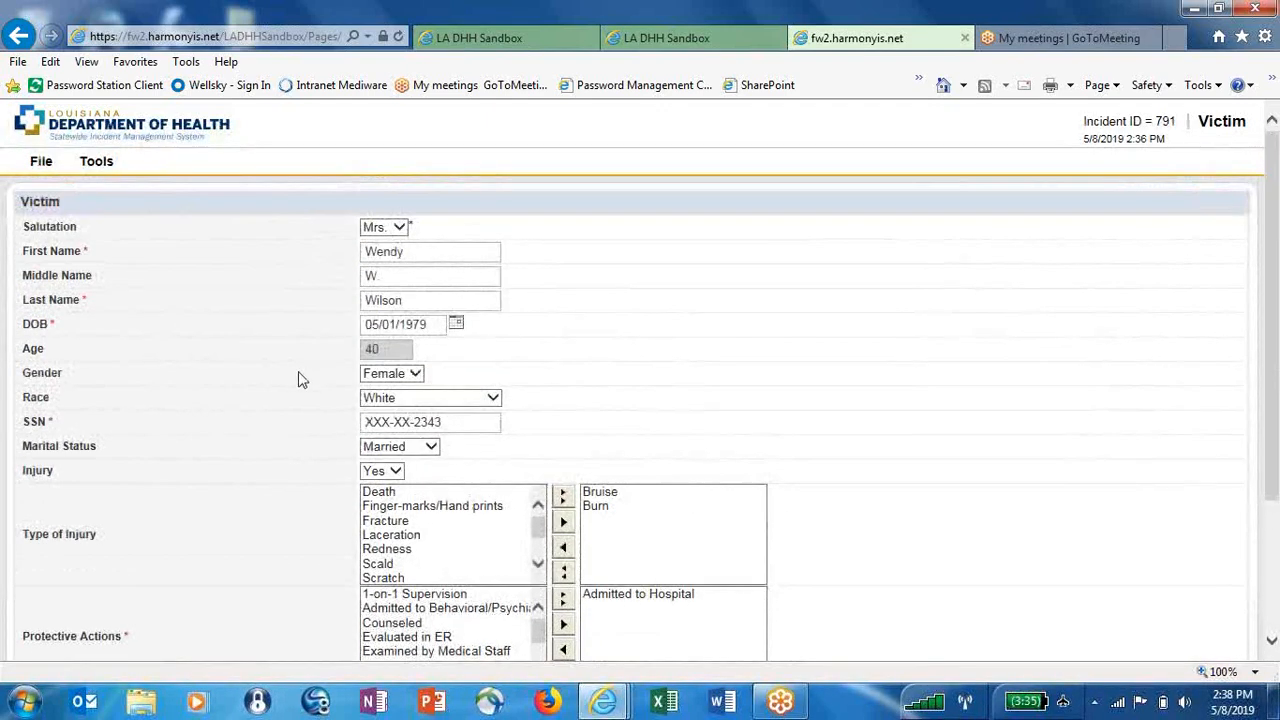
left_click(36, 163)
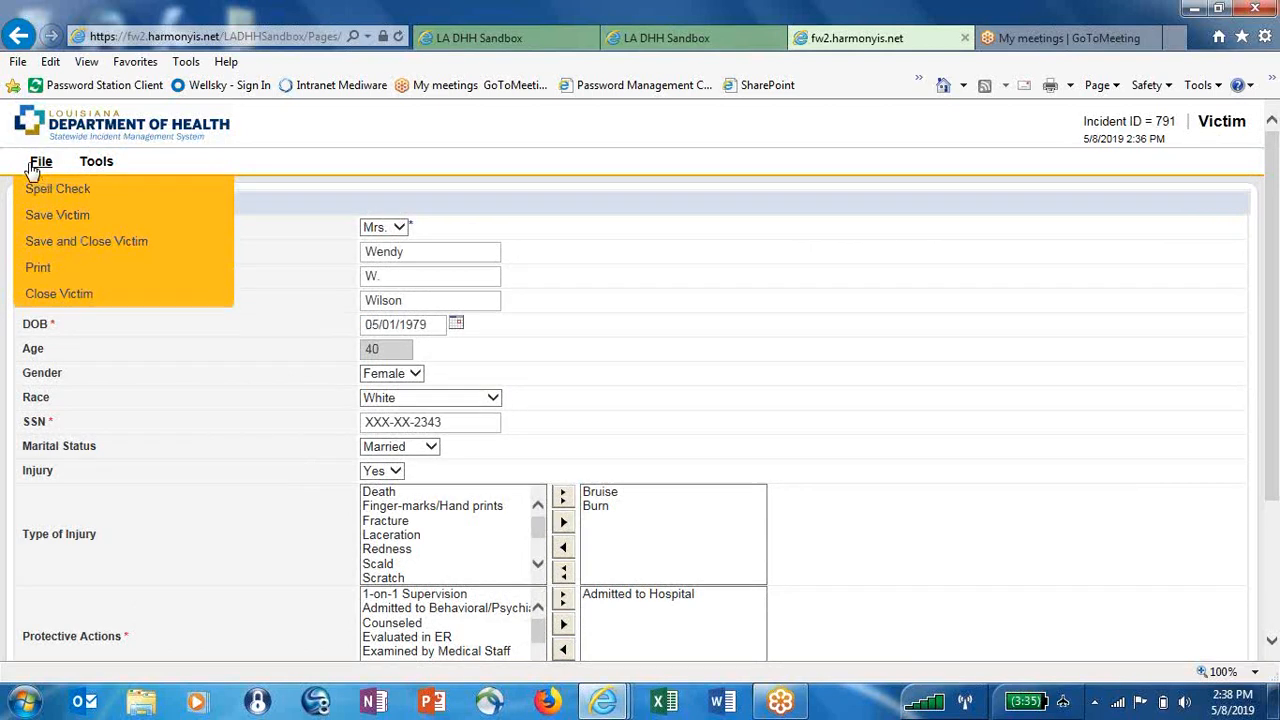
Save and close the victim record, acknowledge success, and go to the Accused/Witnesses list
left_click(44, 242)
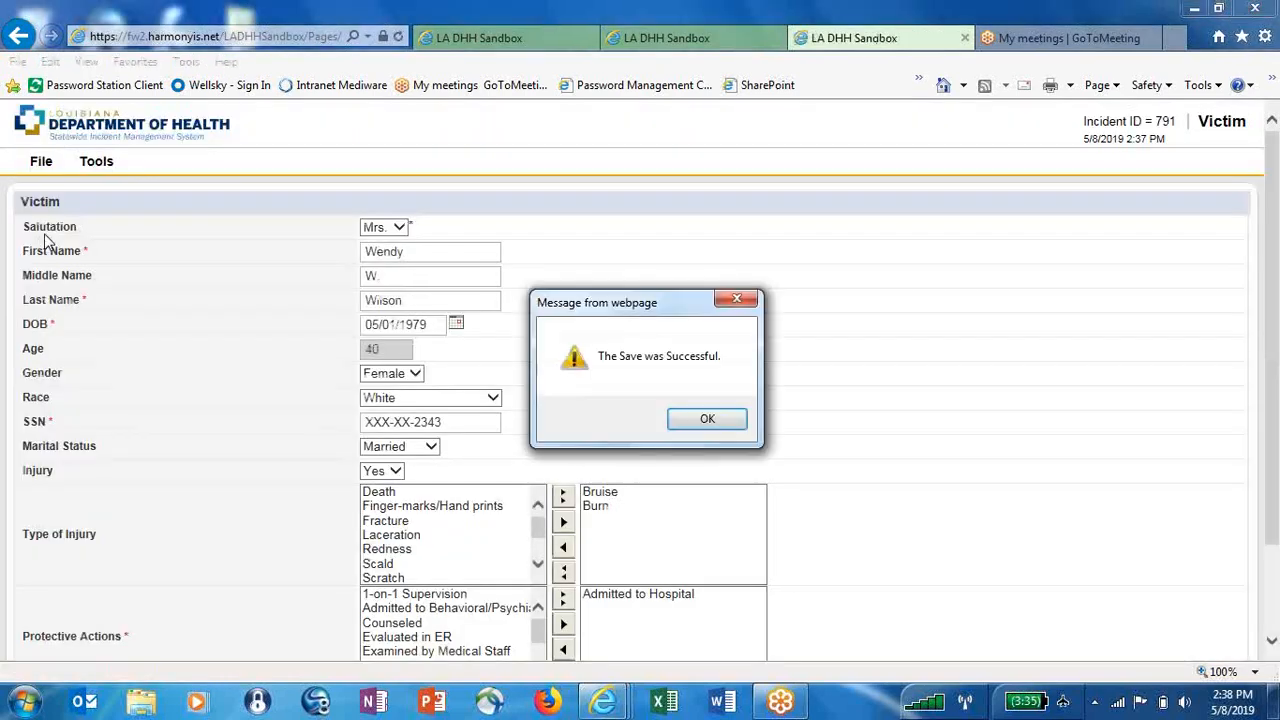
left_click(726, 427)
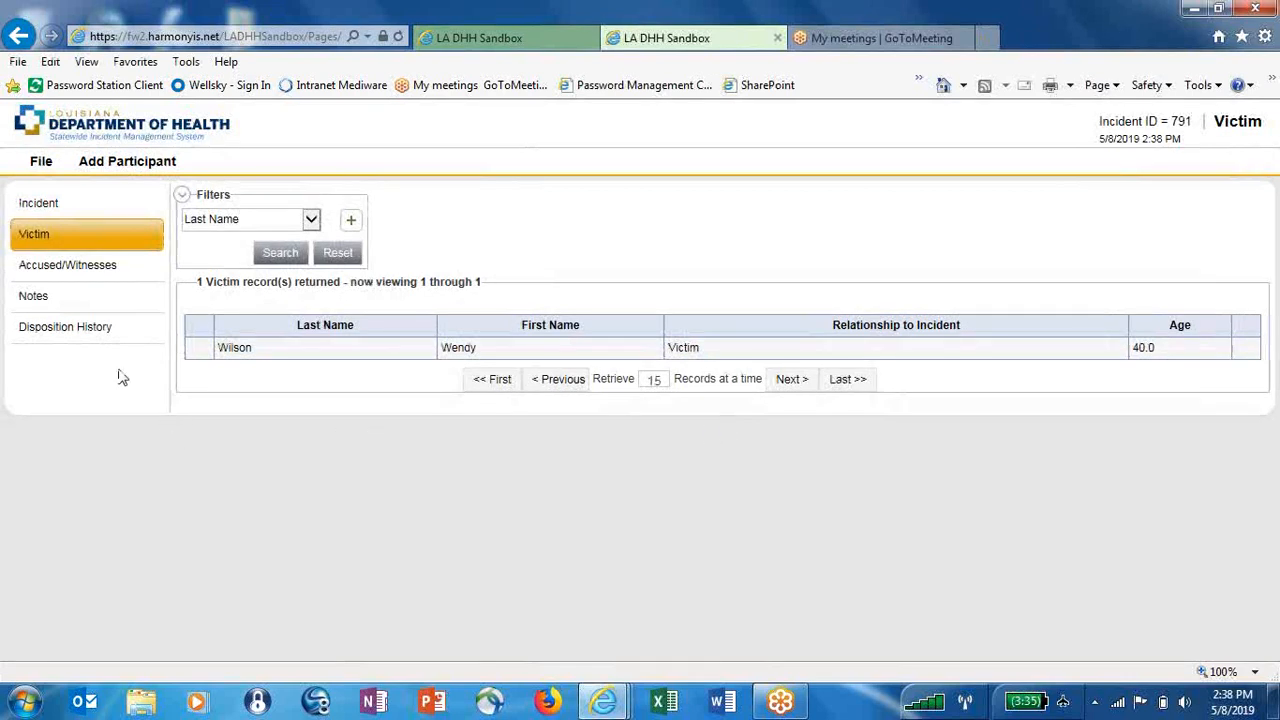
left_click(117, 268)
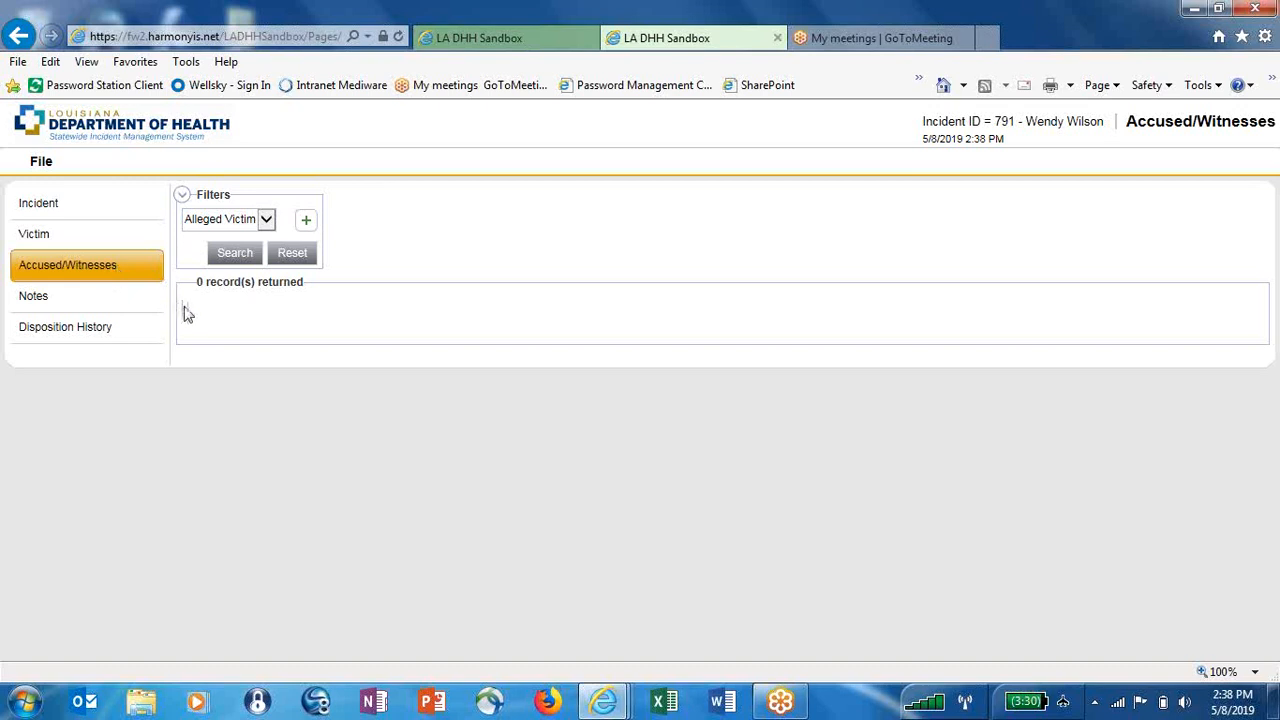
Add an HSS Accused & Witnesses record with the involved person as Alleged Victim
left_click(58, 160)
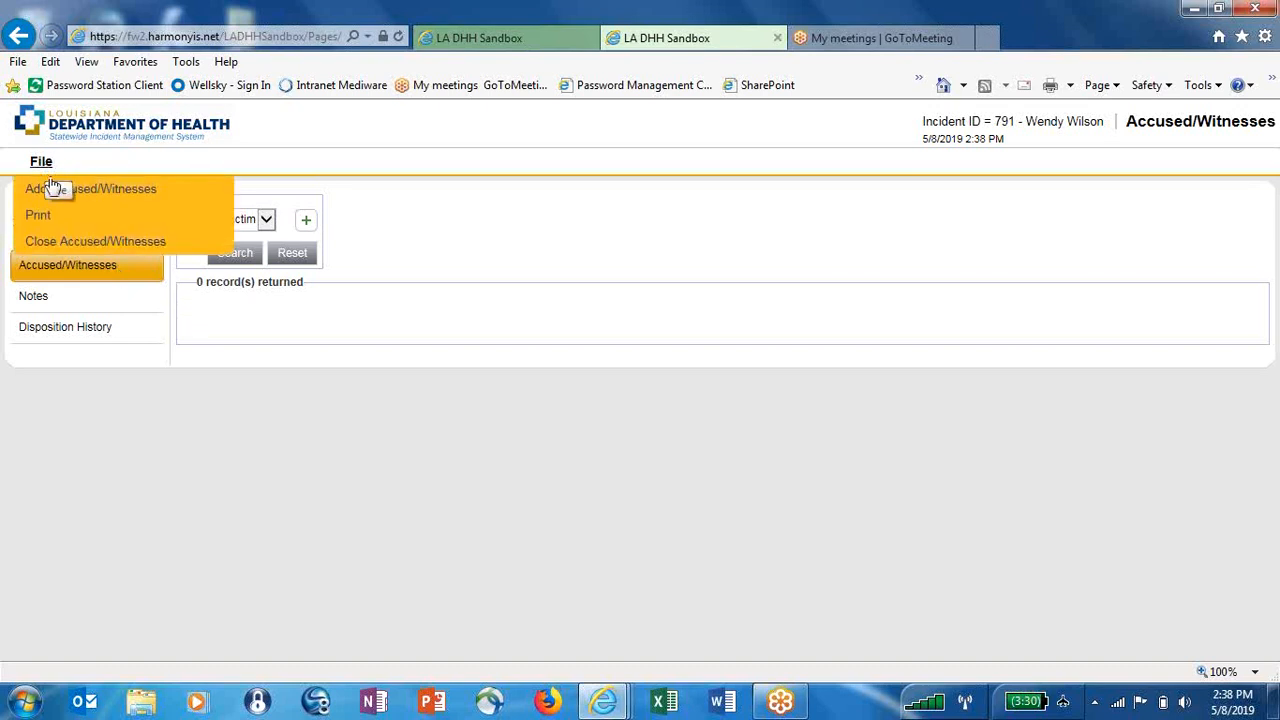
left_click(60, 192)
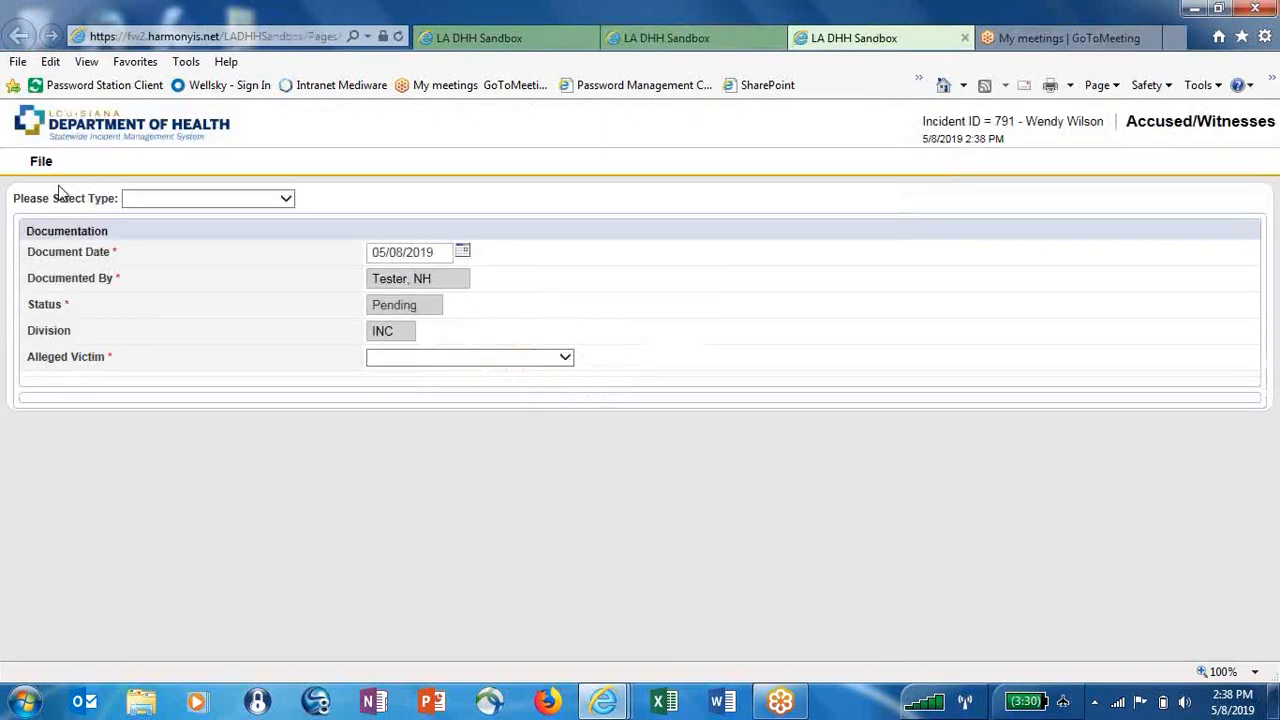
left_click(211, 201)
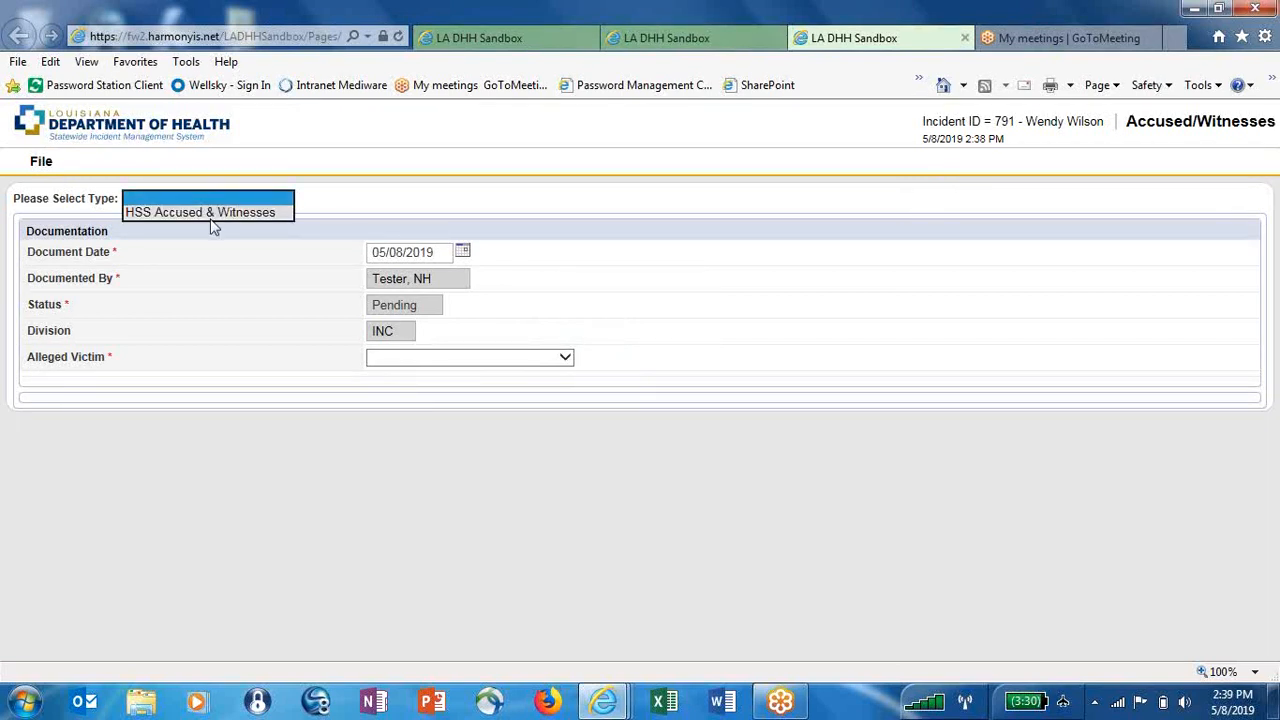
left_click(211, 211)
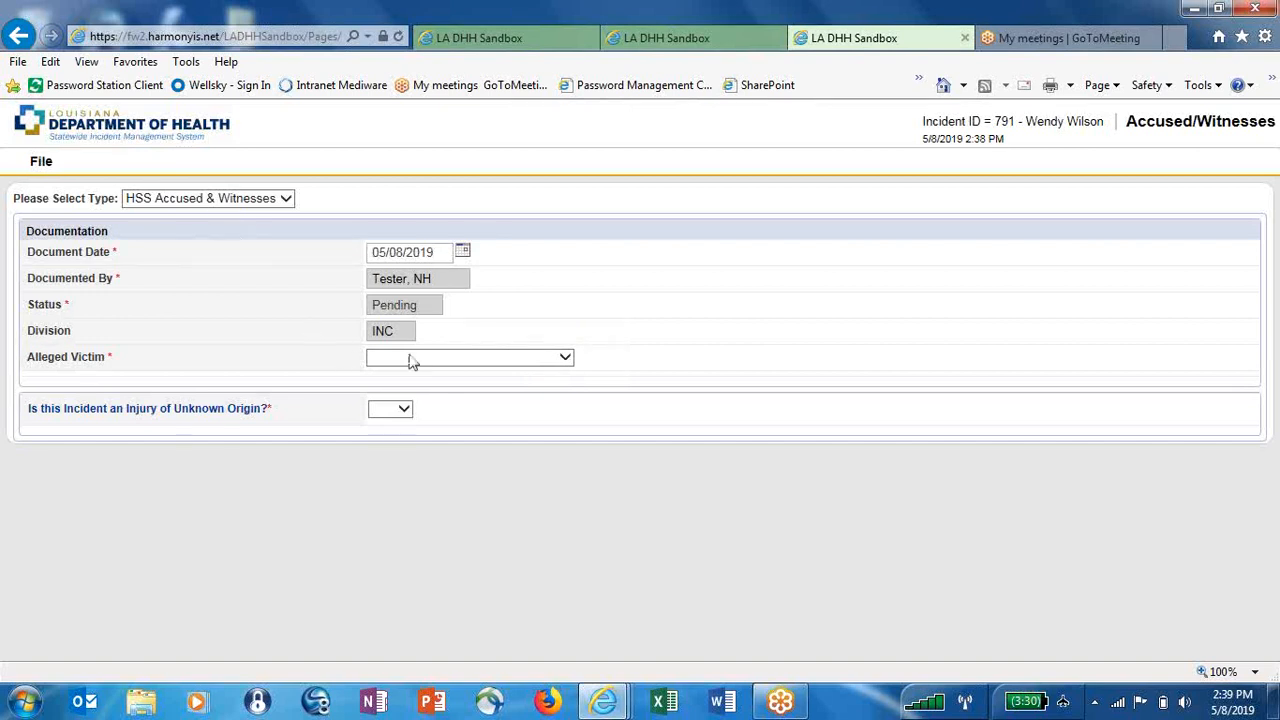
left_click(563, 358)
left_click(561, 372)
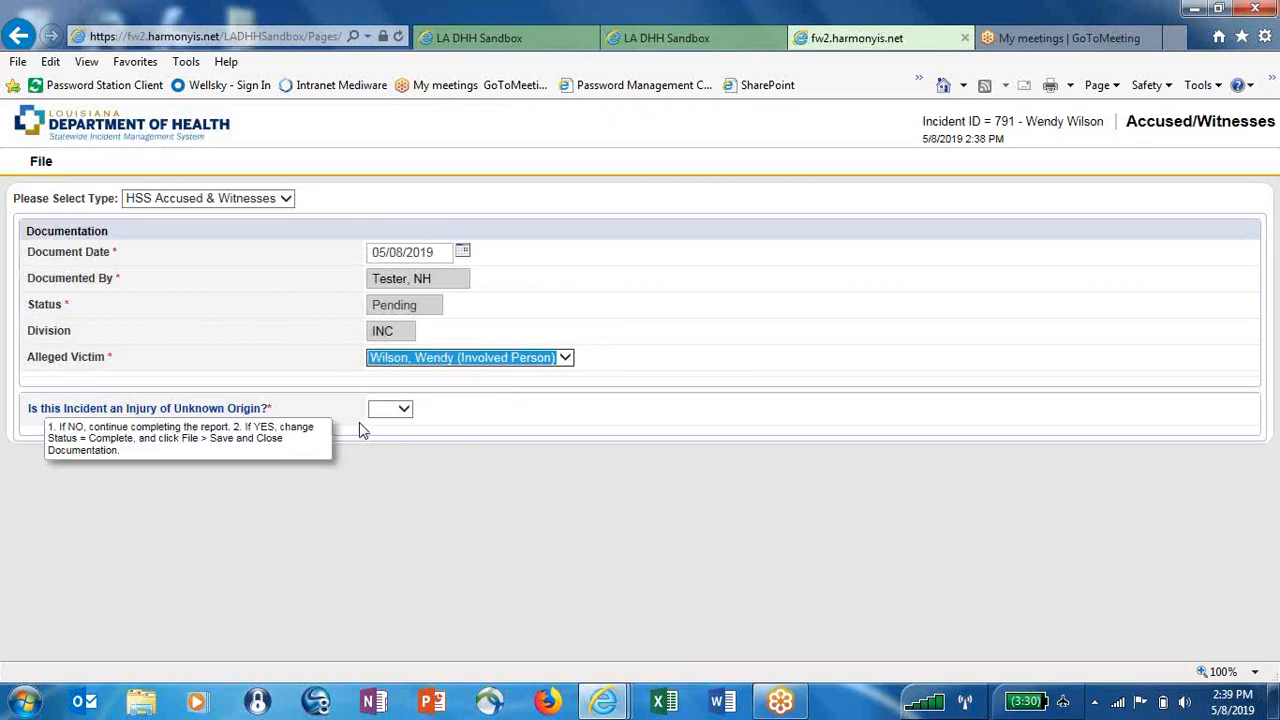
Answer Yes to injury of unknown origin and determination made, with finding Unsubstantiated
mouse_move(325, 430)
left_click(390, 418)
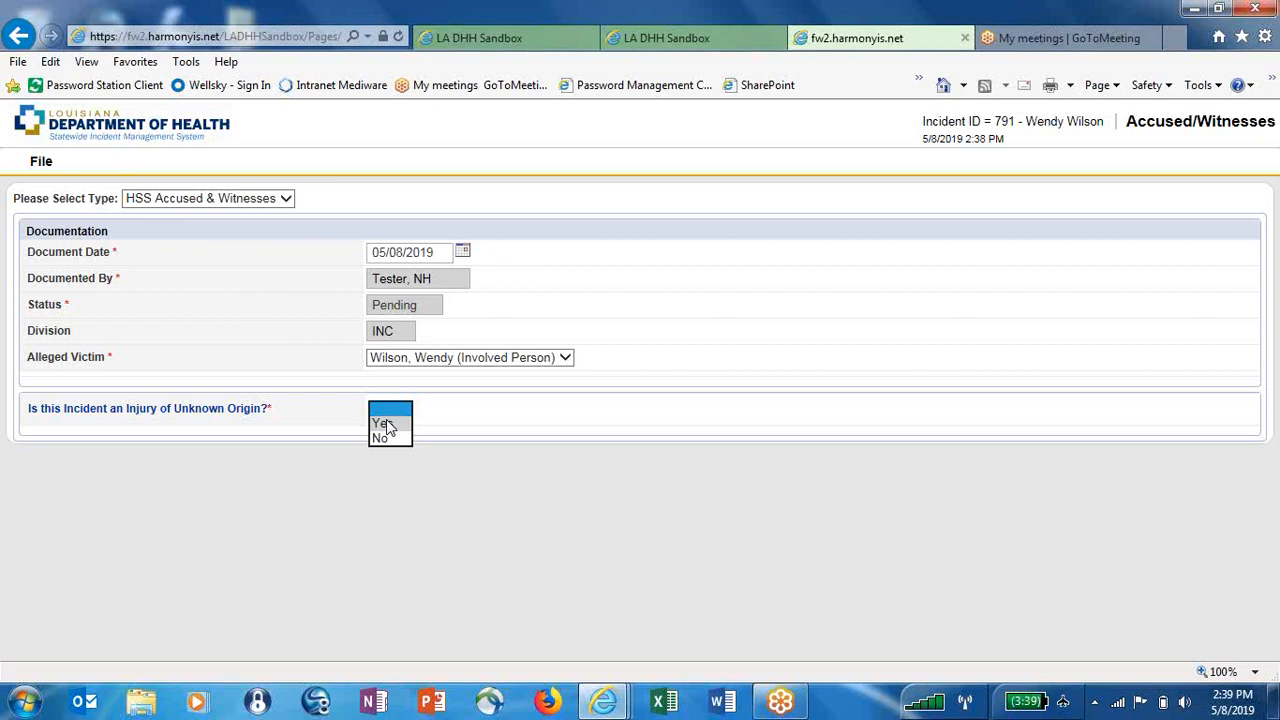
left_click(388, 425)
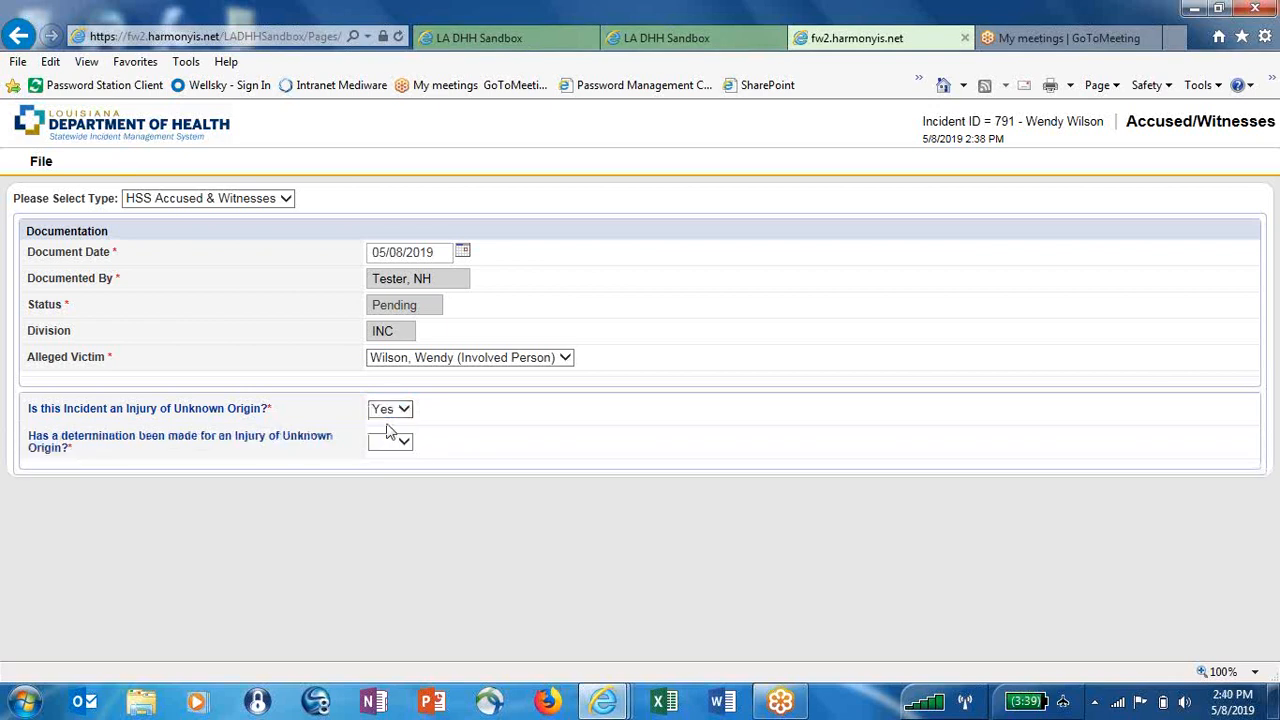
left_click(404, 443)
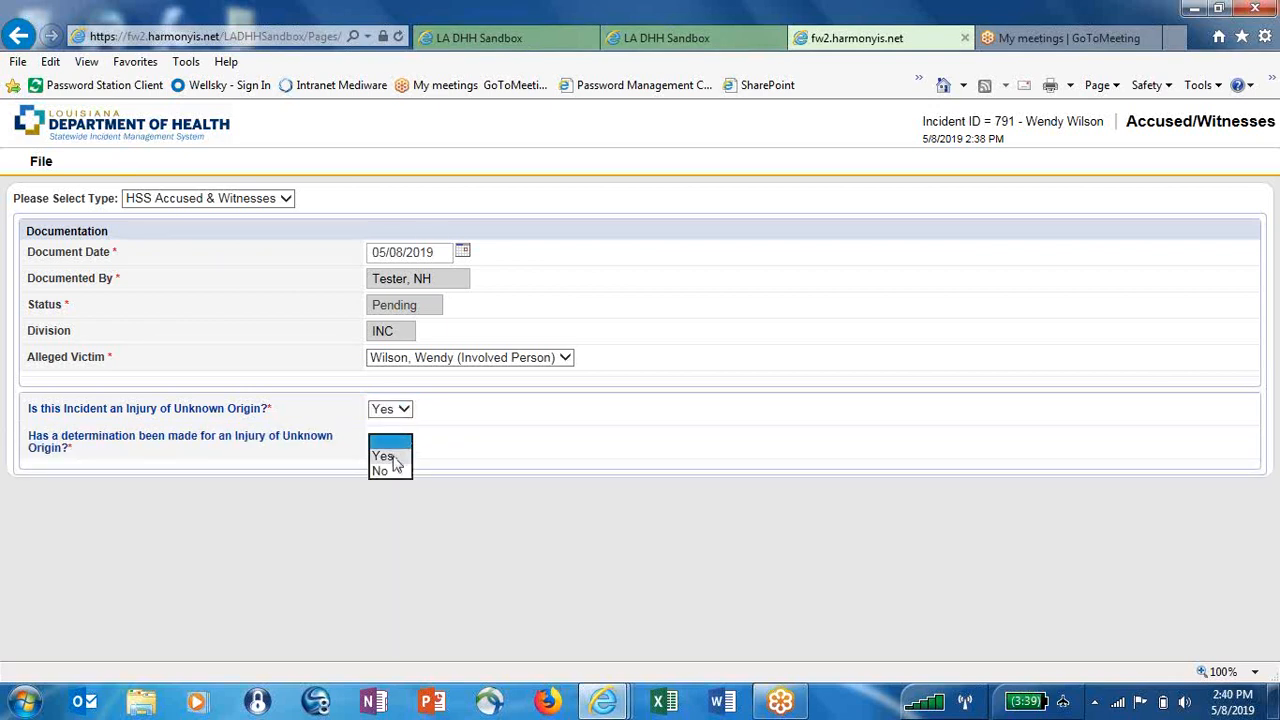
left_click(384, 457)
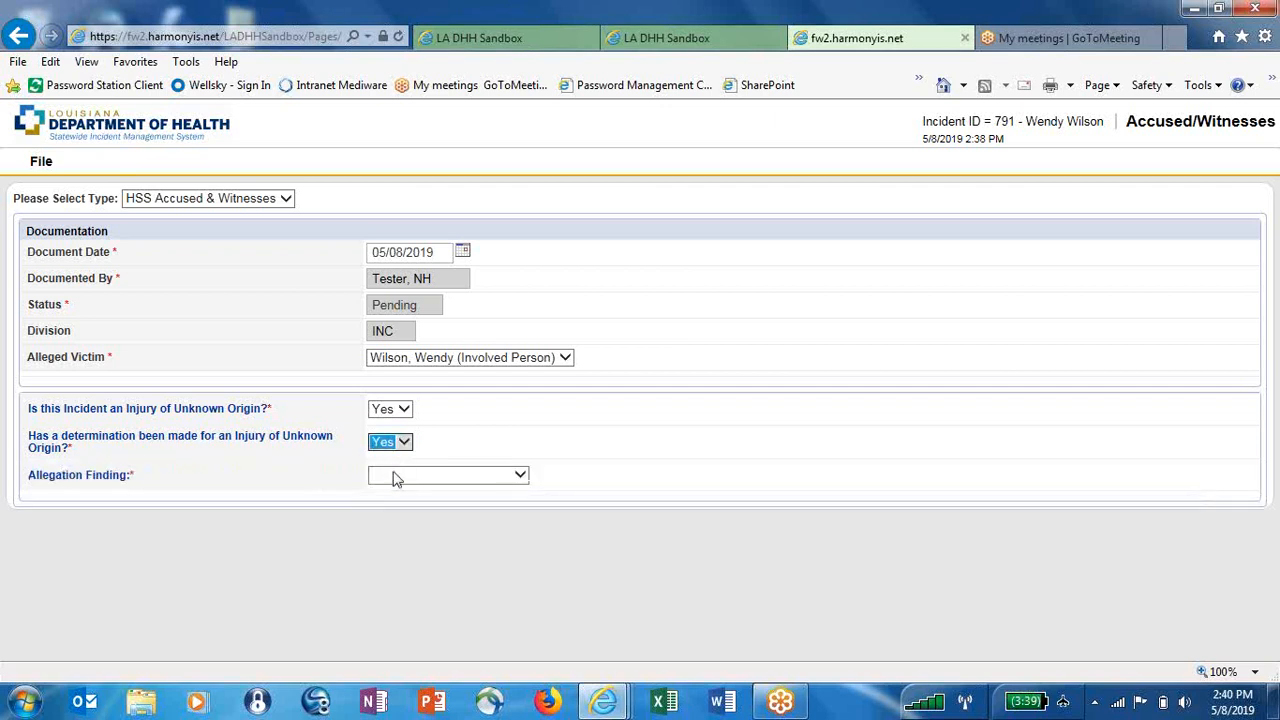
left_click(521, 480)
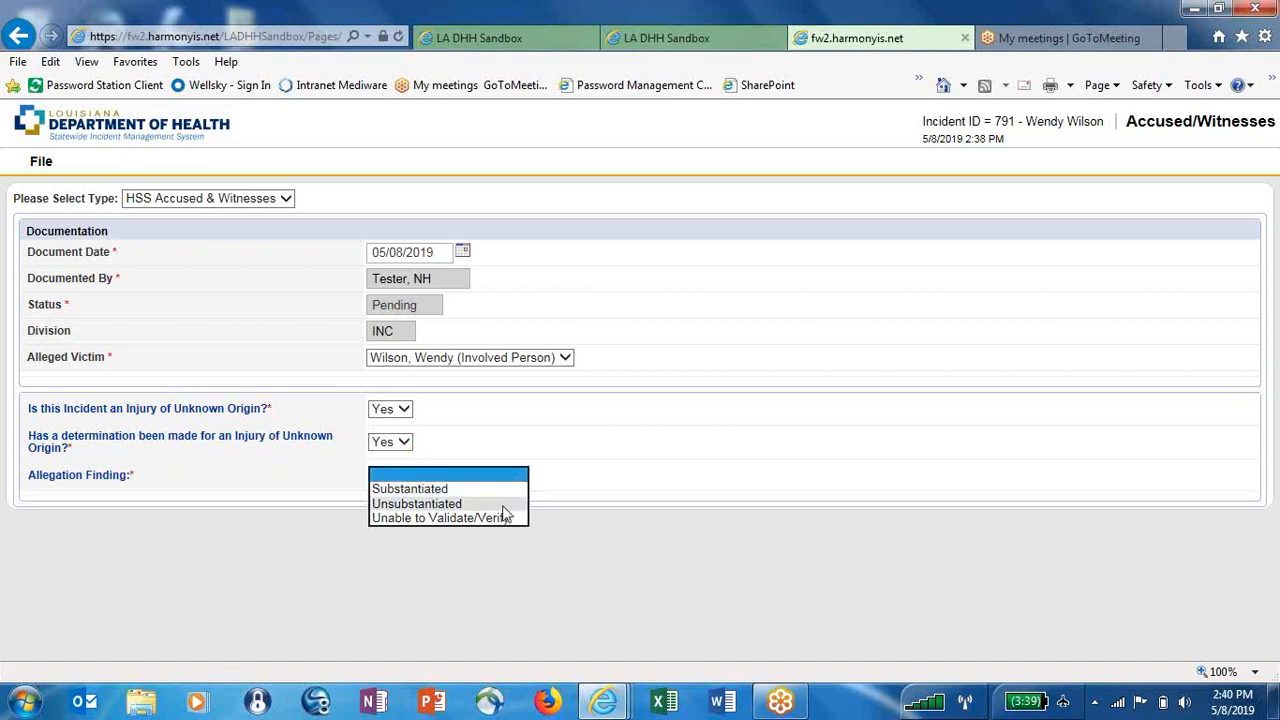
left_click(503, 507)
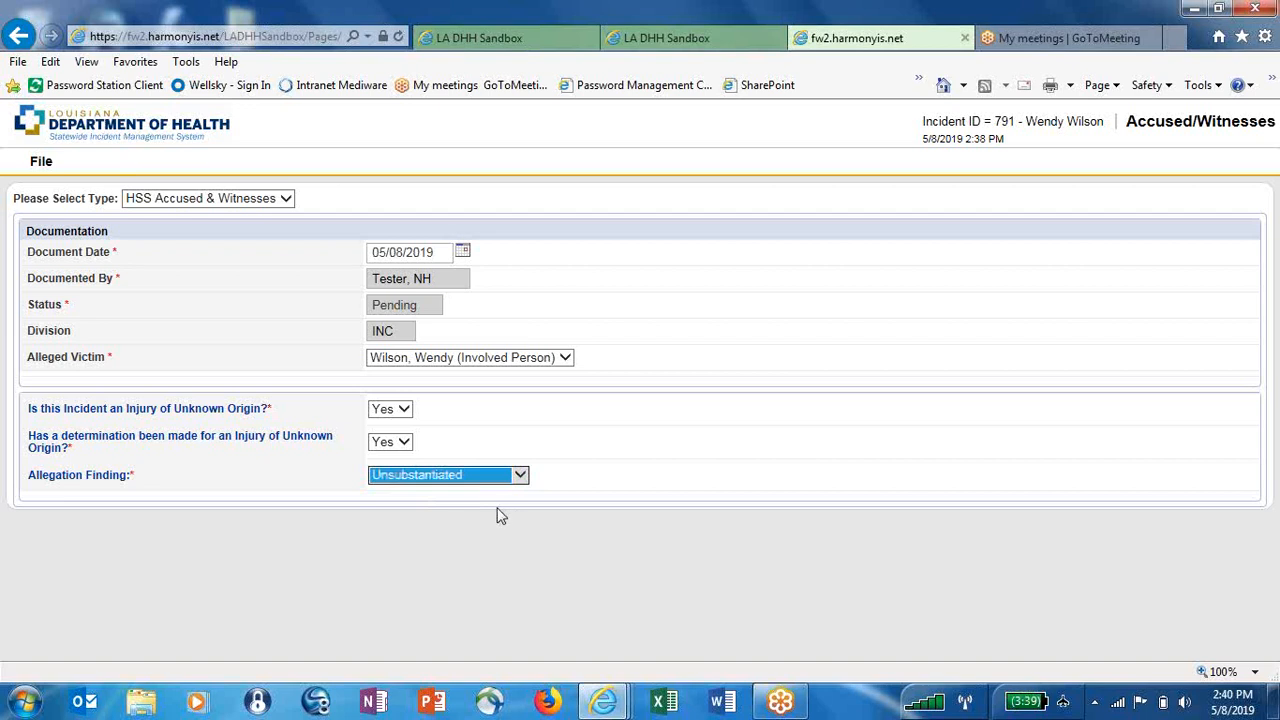
left_click(45, 165)
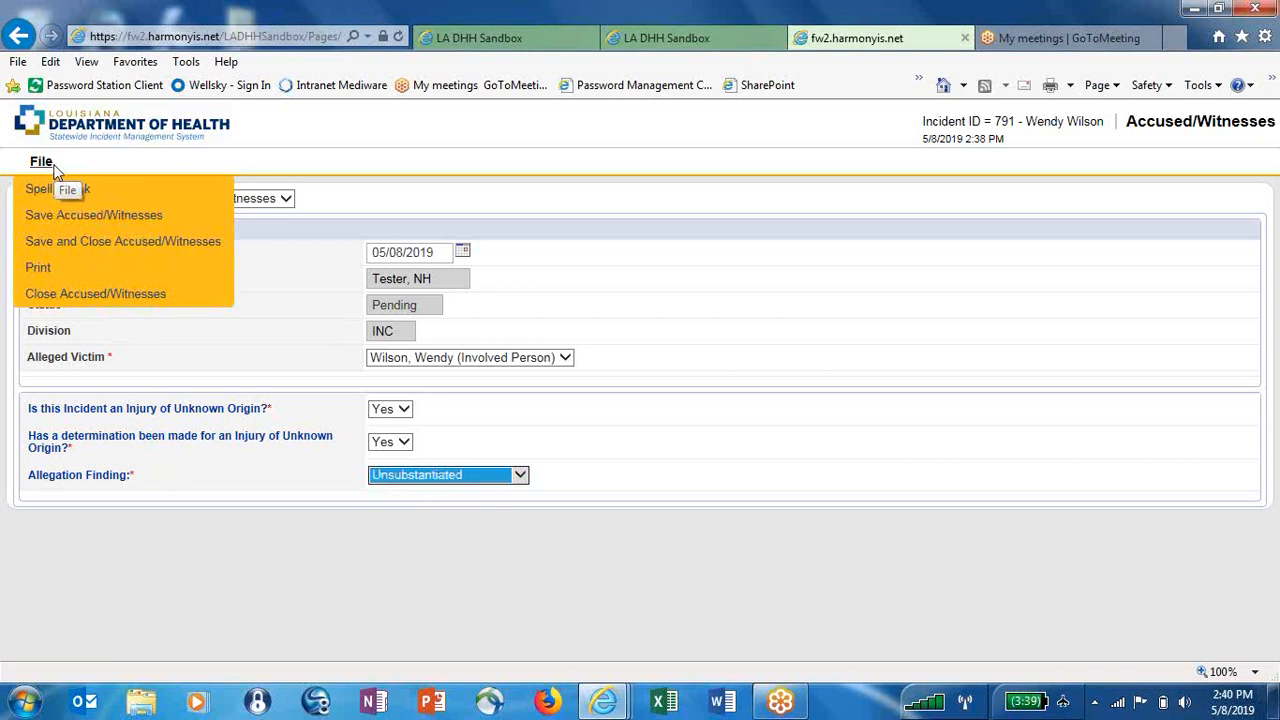
Dismiss the File menu and answer No to 'Is this Incident an Injury of Unknown Origin?'
left_click(1264, 27)
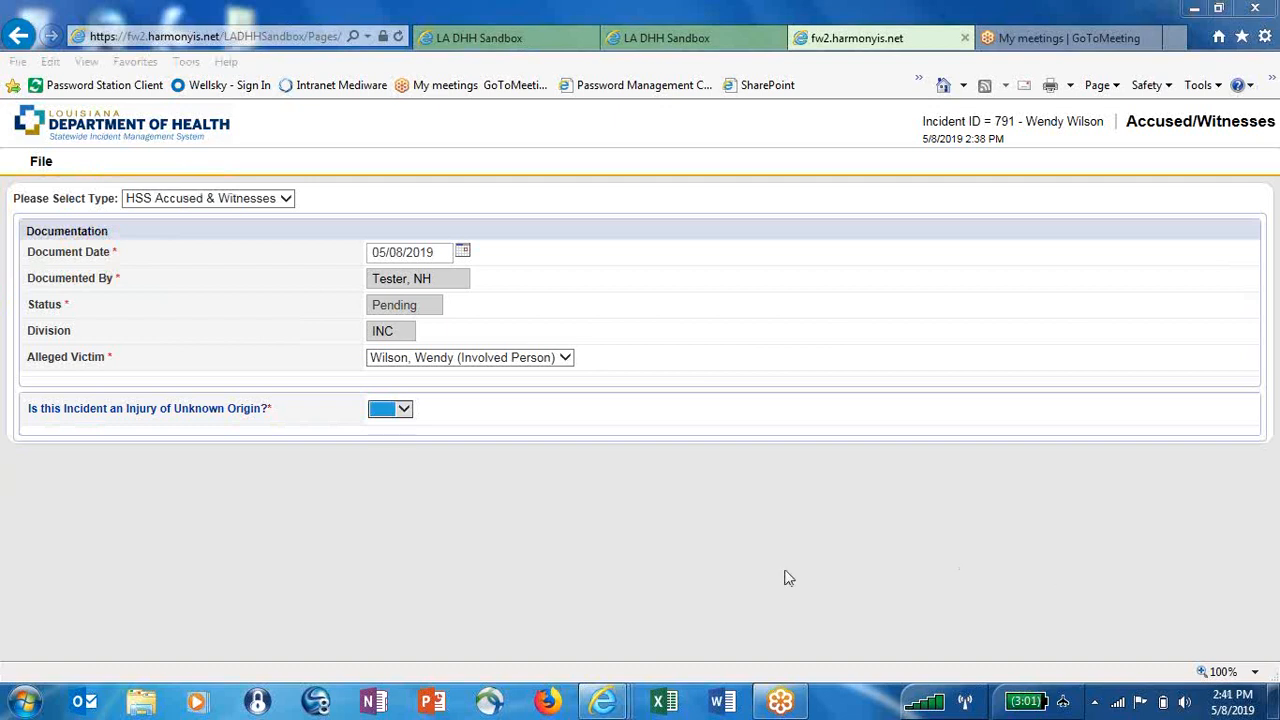
left_click(403, 411)
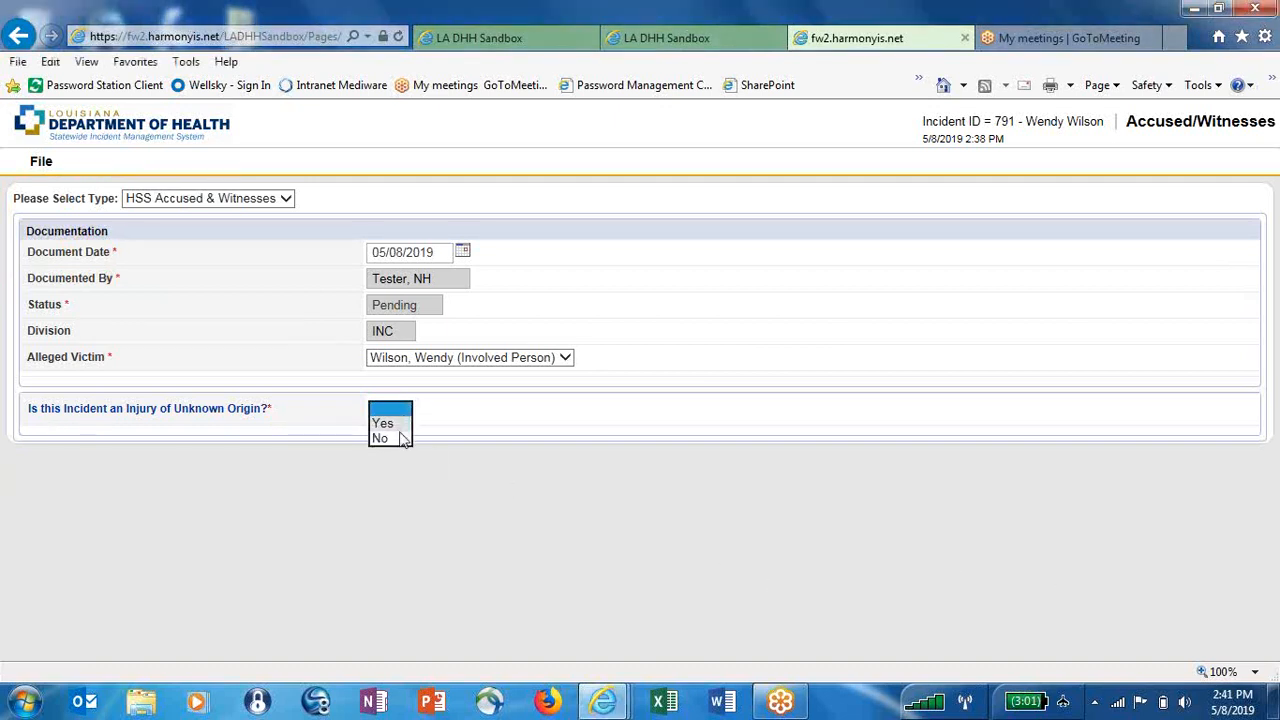
left_click(400, 436)
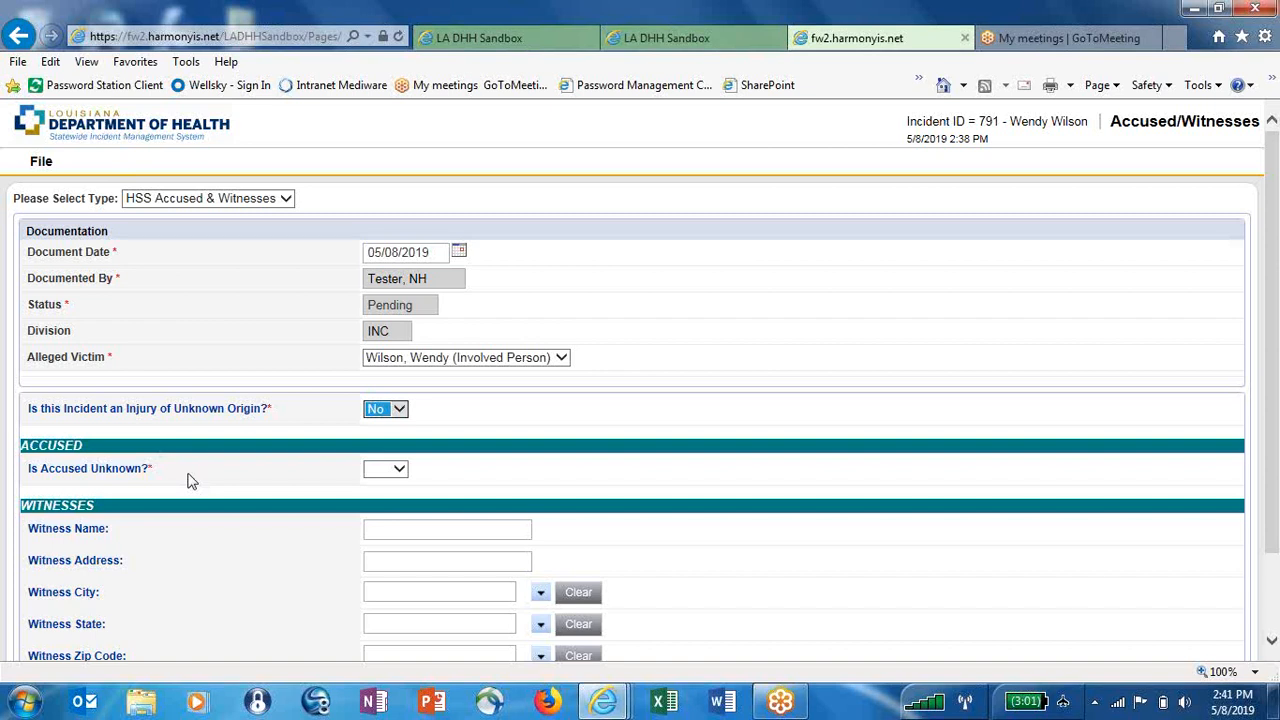
Mark the accused as unknown, with relationship Resident and allegation Physical Abuse
left_click(397, 470)
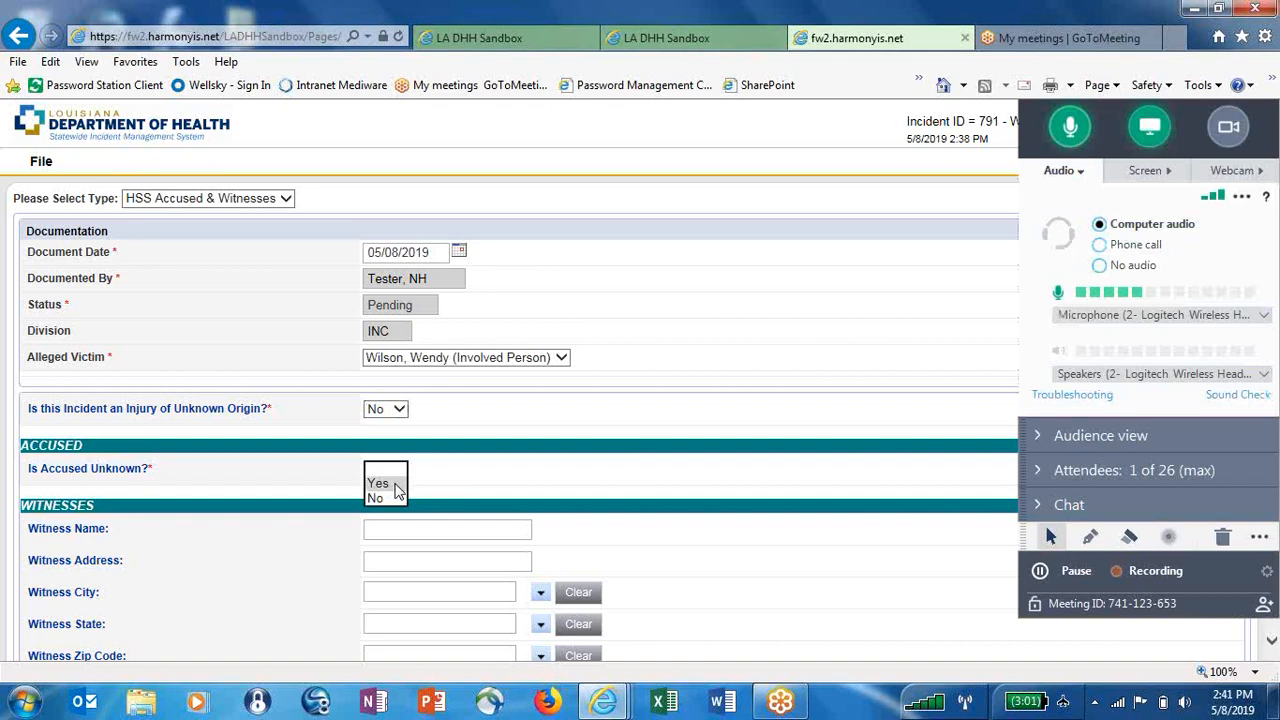
left_click(395, 484)
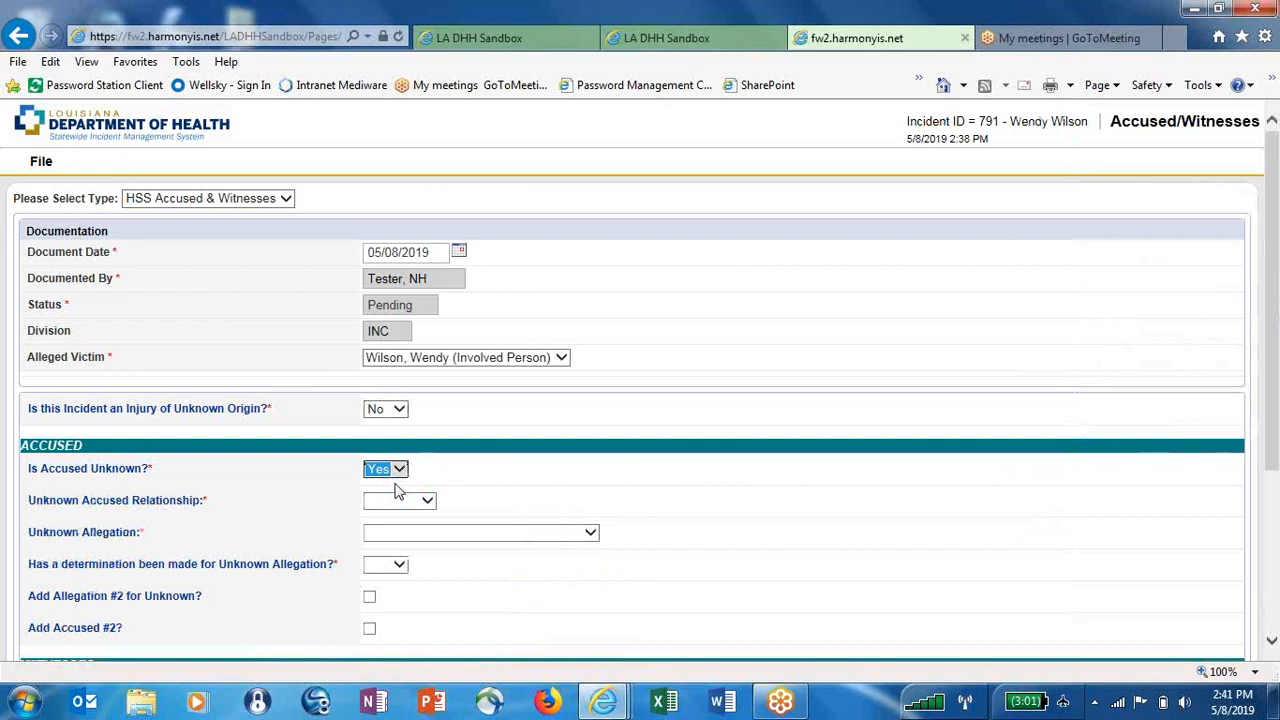
left_click(423, 501)
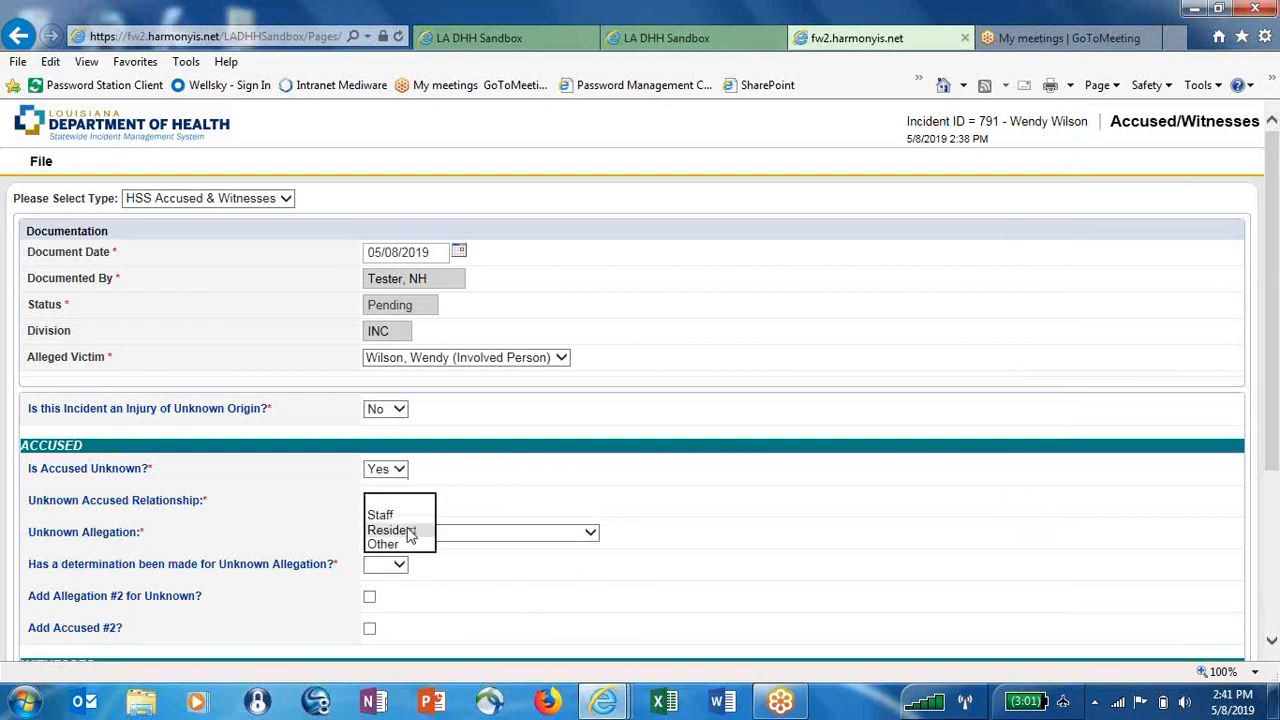
left_click(408, 530)
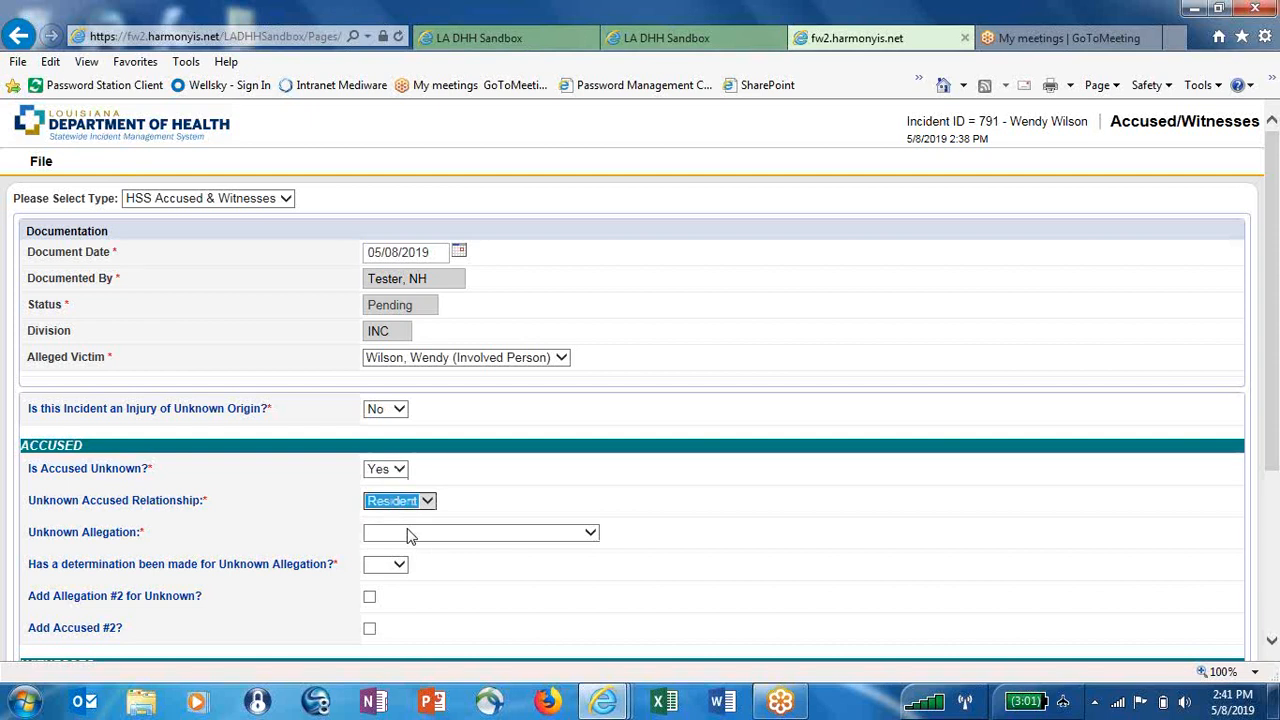
left_click(591, 537)
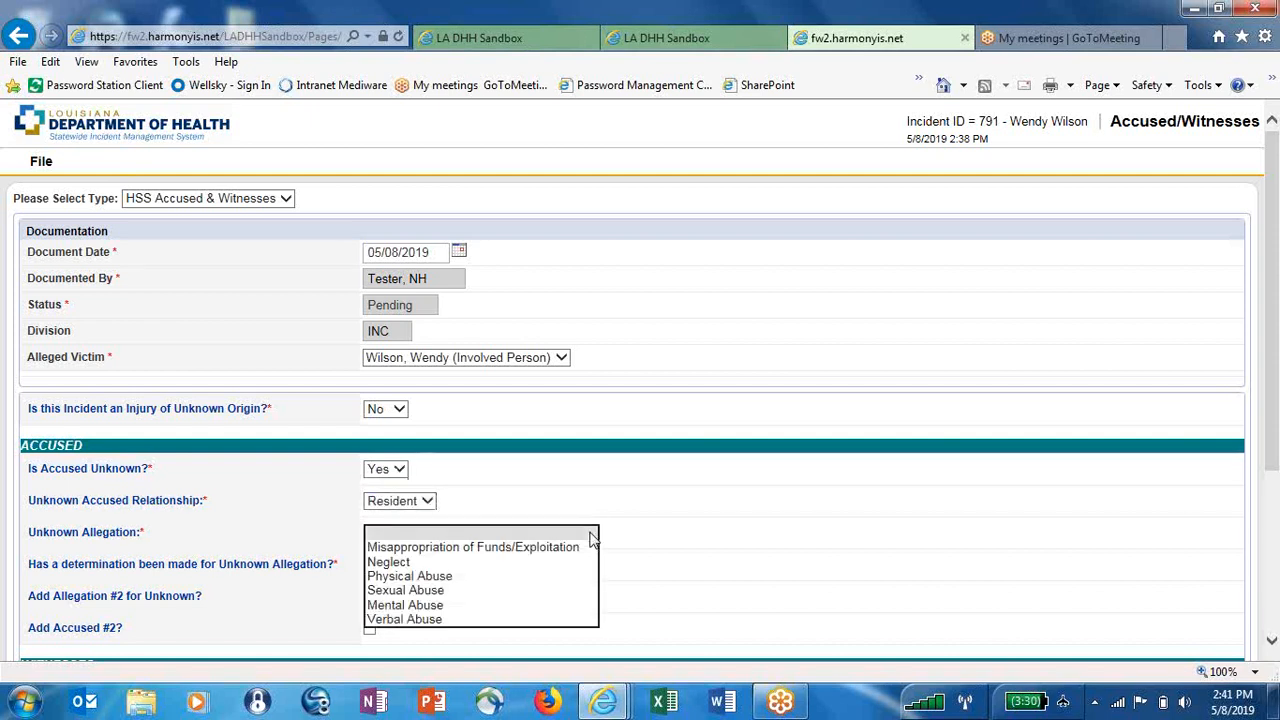
left_click(560, 581)
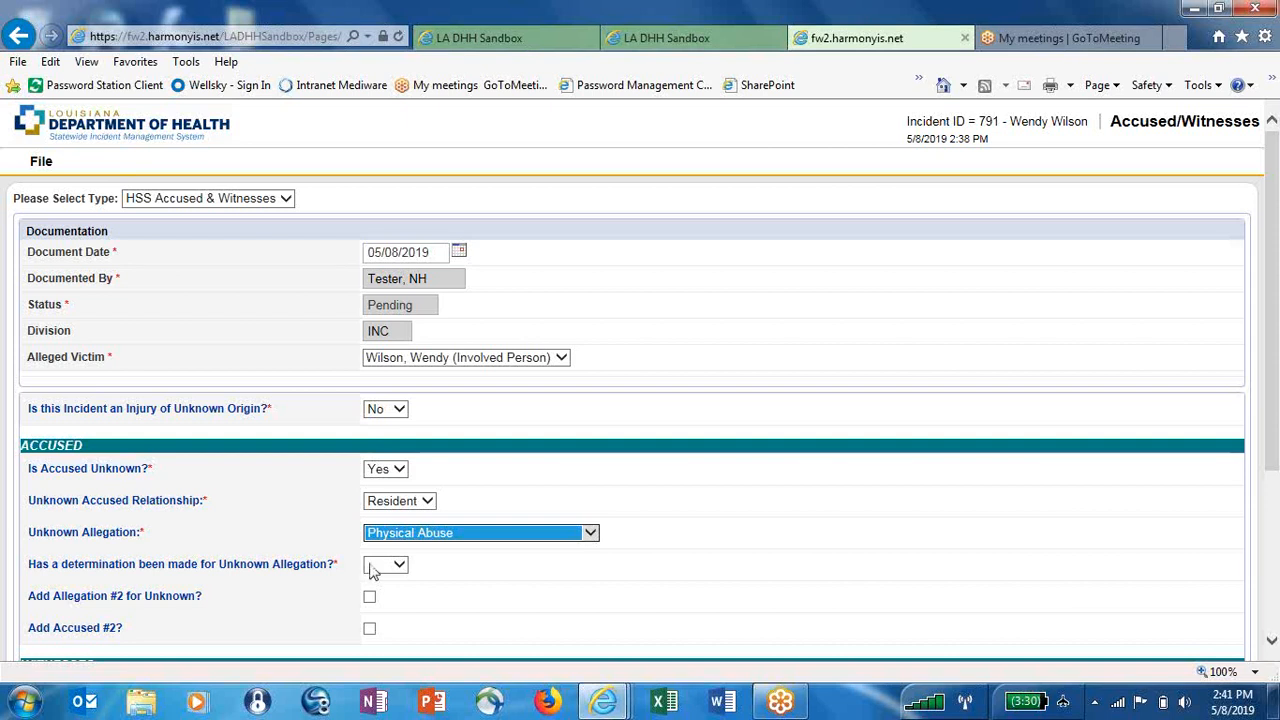
Set the determination to Yes and findings to Unsubstantiated, then add Allegation #2 for Unknown
left_click(401, 566)
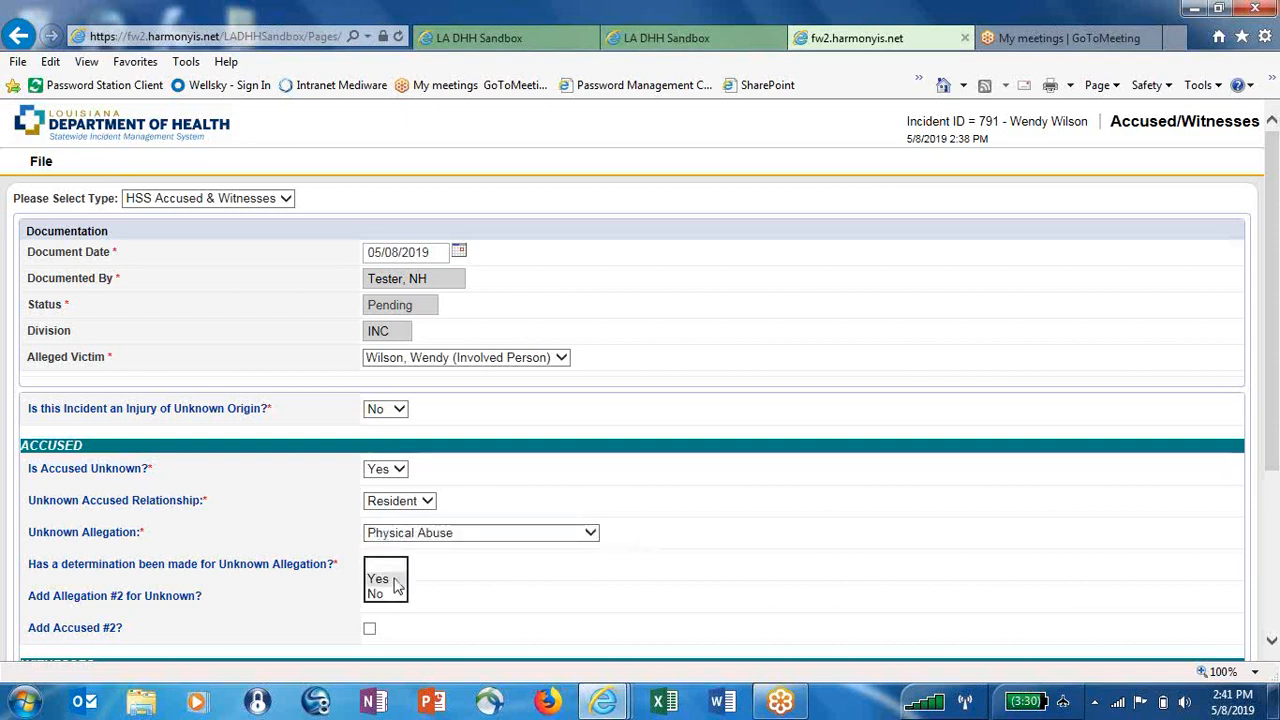
left_click(396, 579)
left_click(417, 598)
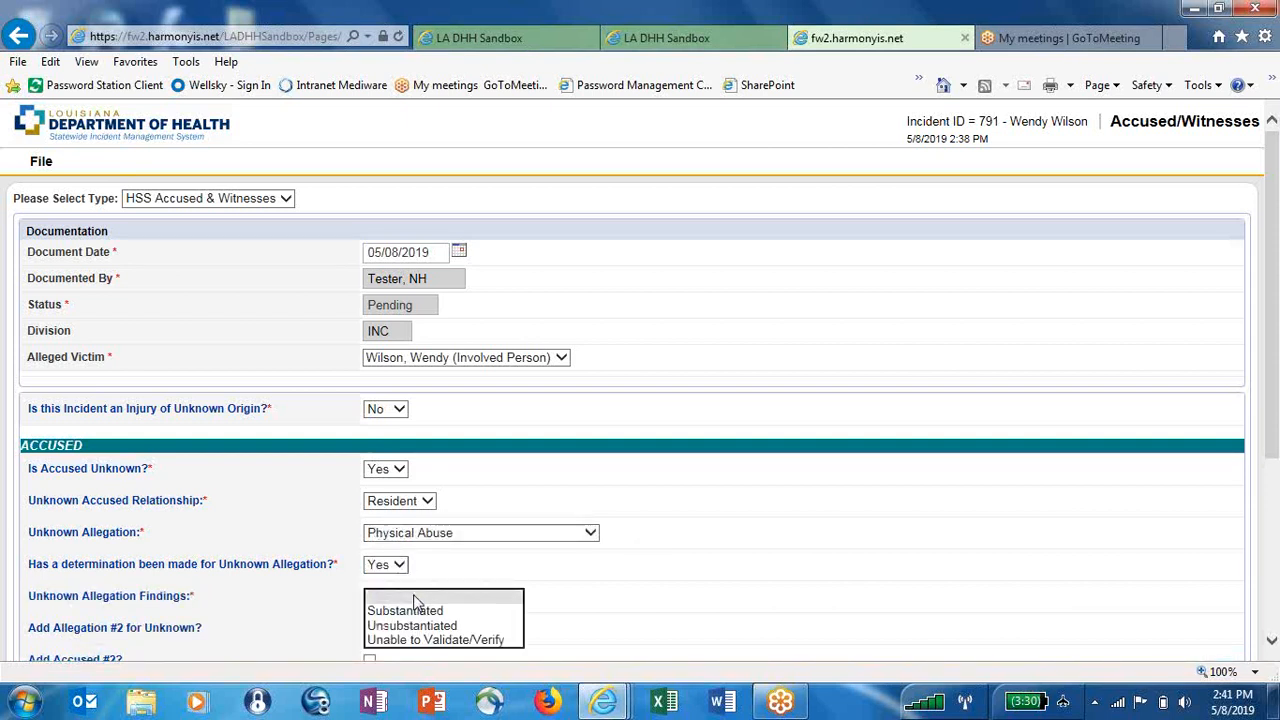
left_click(418, 627)
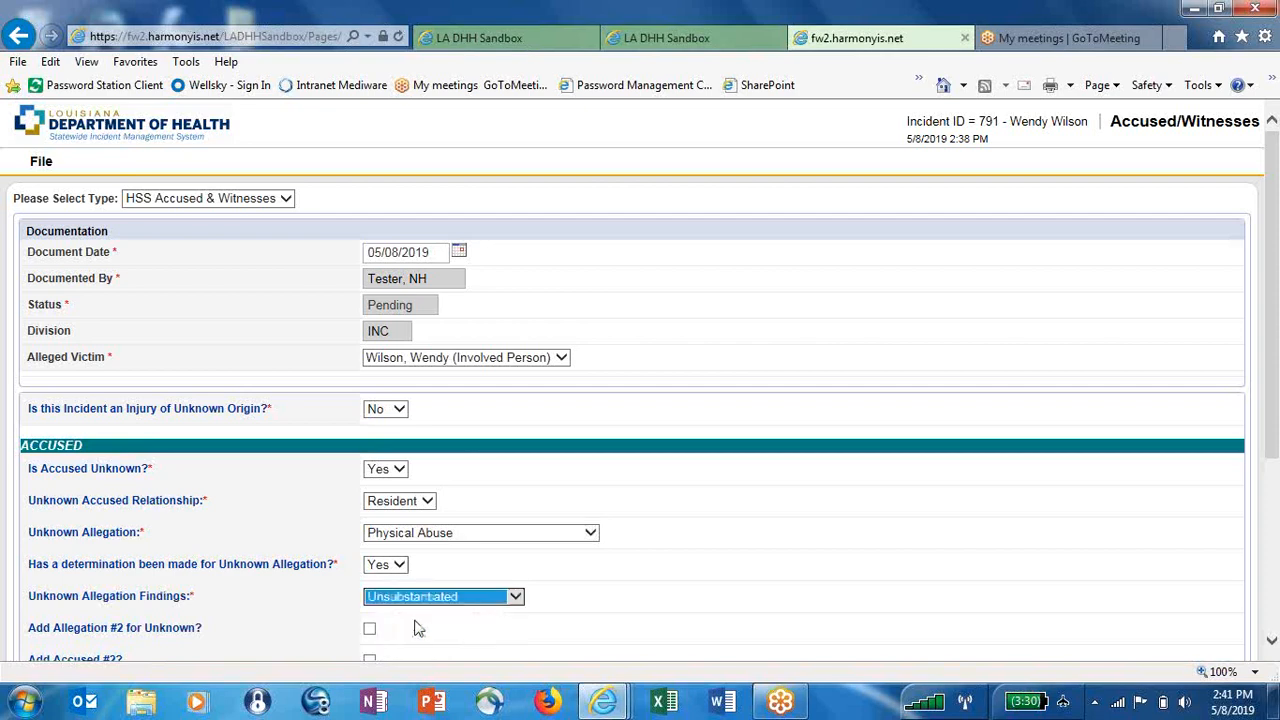
left_click(1271, 641)
left_click(1271, 645)
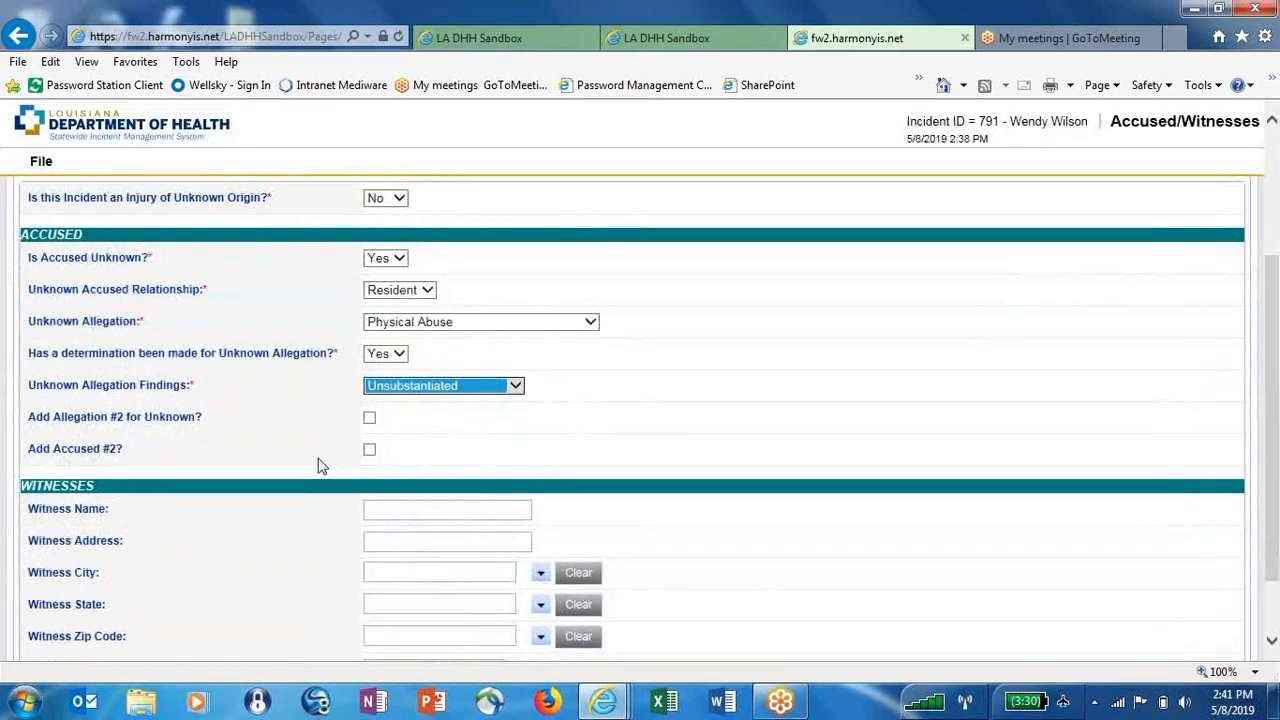
left_click(369, 418)
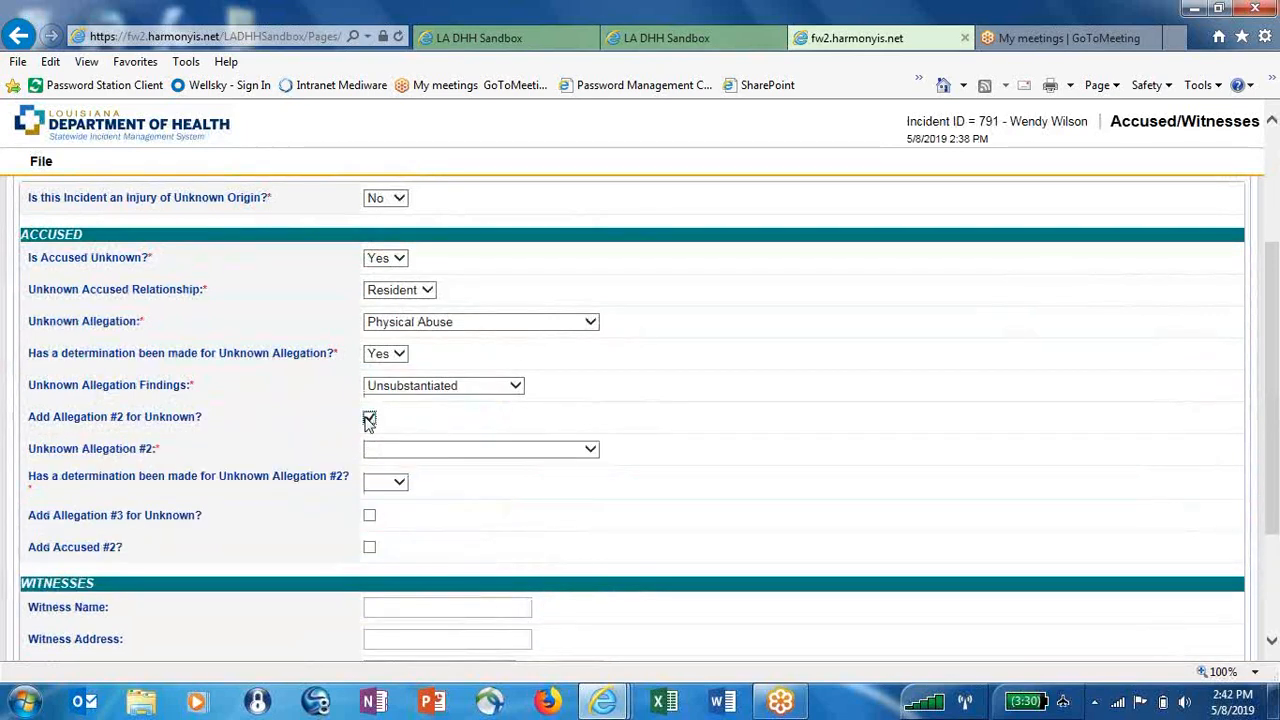
Make Allegation #2 Mental Abuse, determined Yes, Unable to Validate/Verify, and add Accused #2
left_click(384, 456)
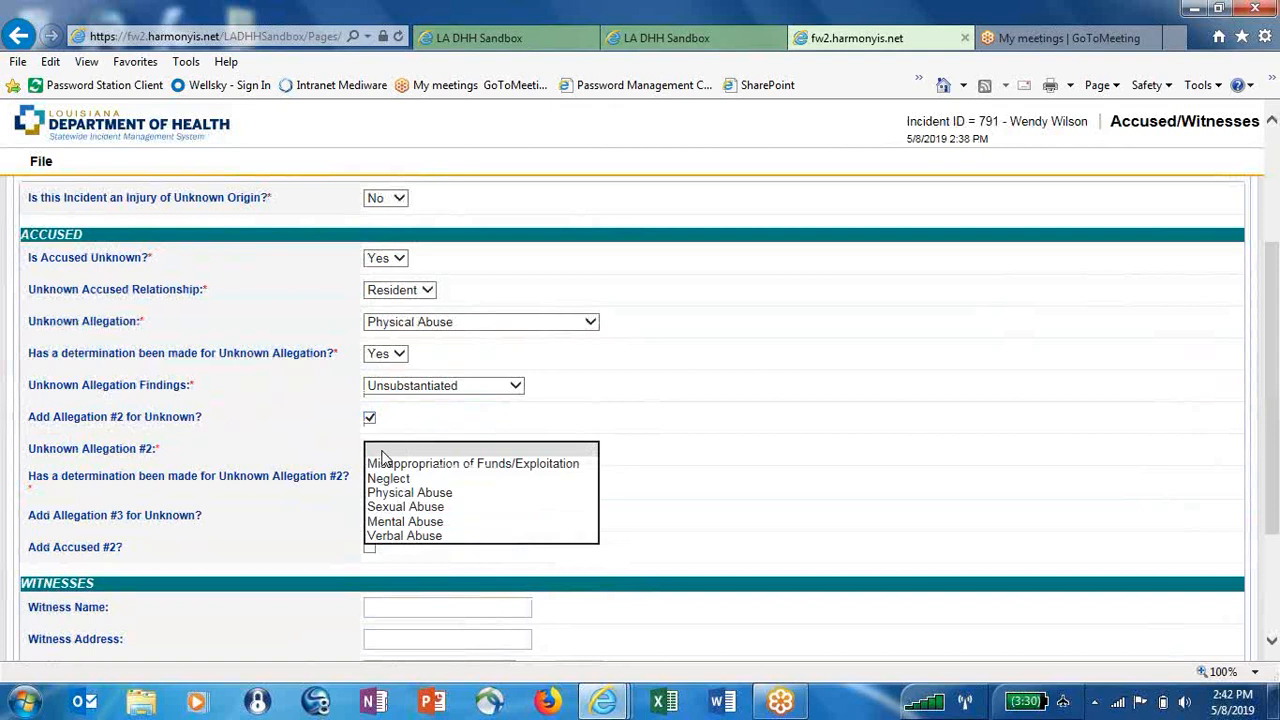
left_click(393, 521)
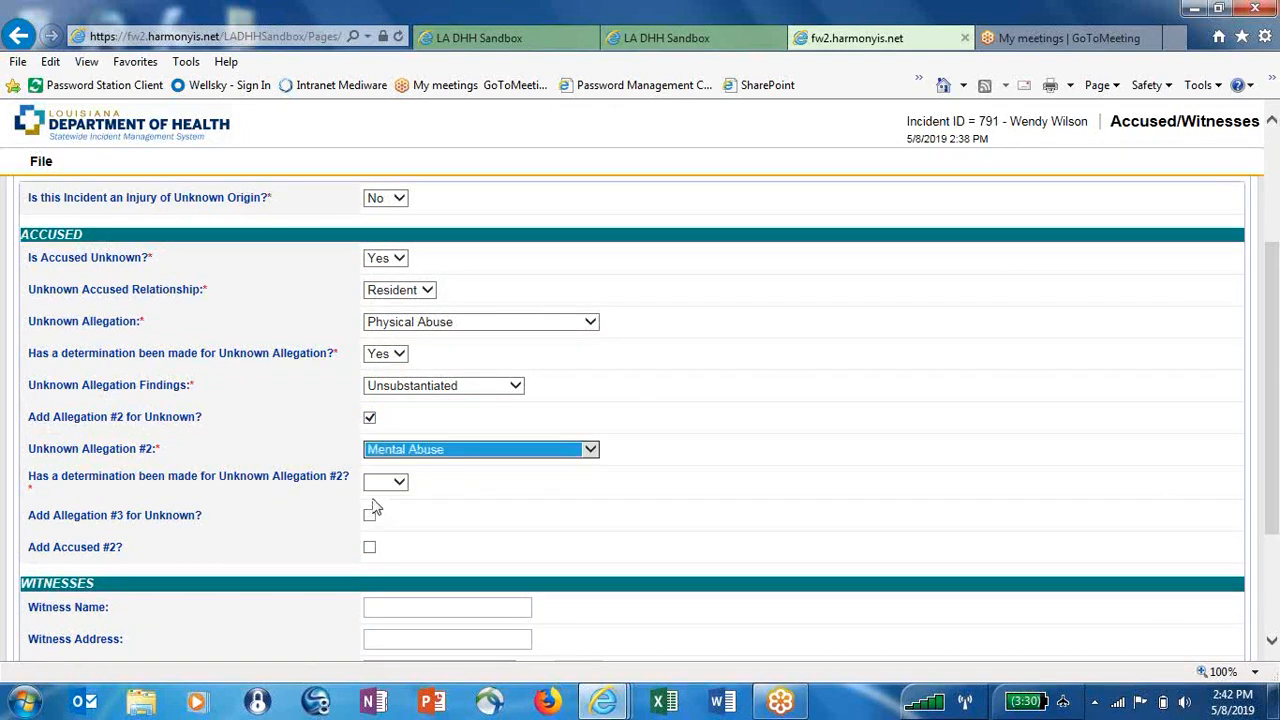
left_click(388, 489)
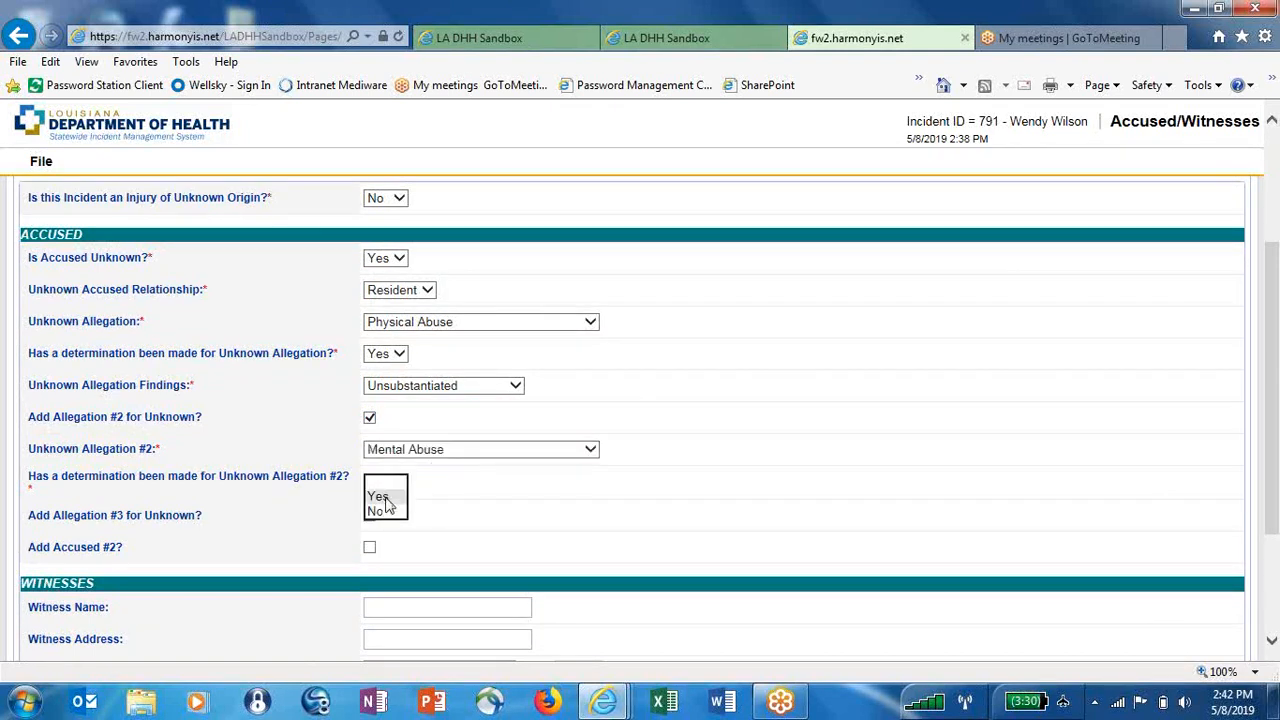
left_click(388, 496)
left_click(388, 519)
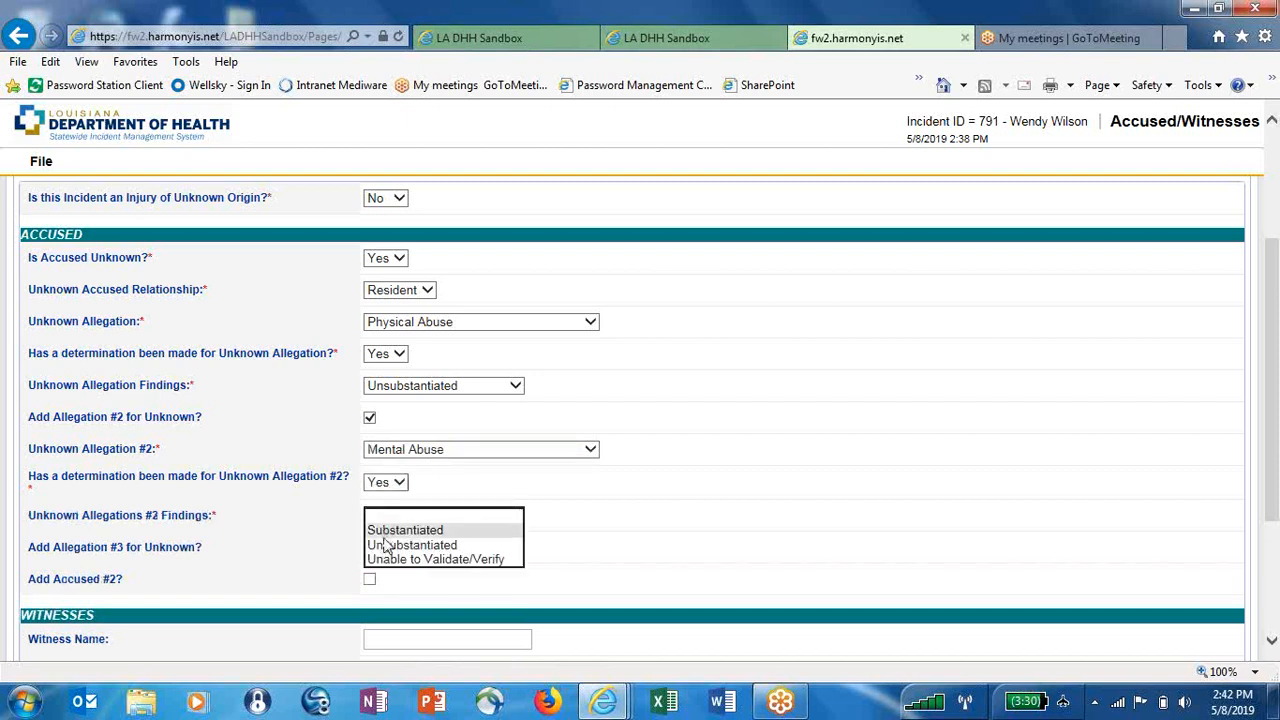
left_click(386, 558)
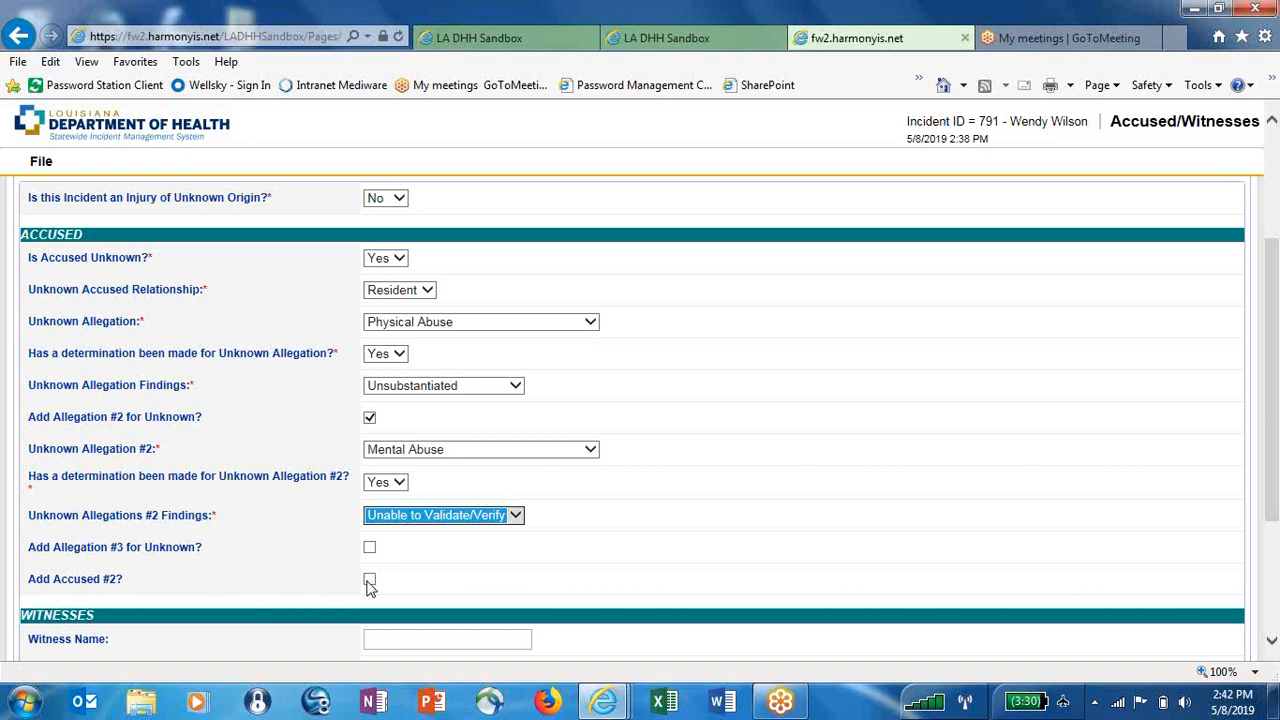
left_click(369, 580)
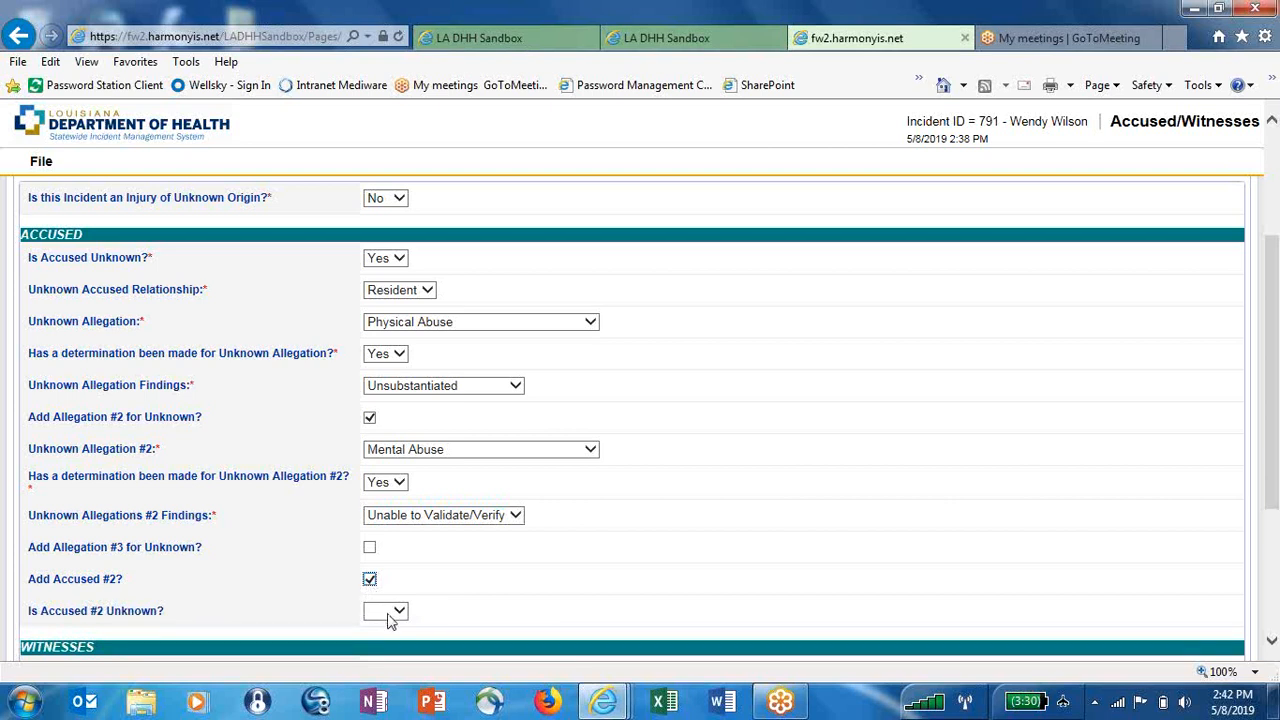
Mark Accused #2 as known (Unknown = No) and enter the accused's first and last name
left_click(390, 621)
left_click(390, 645)
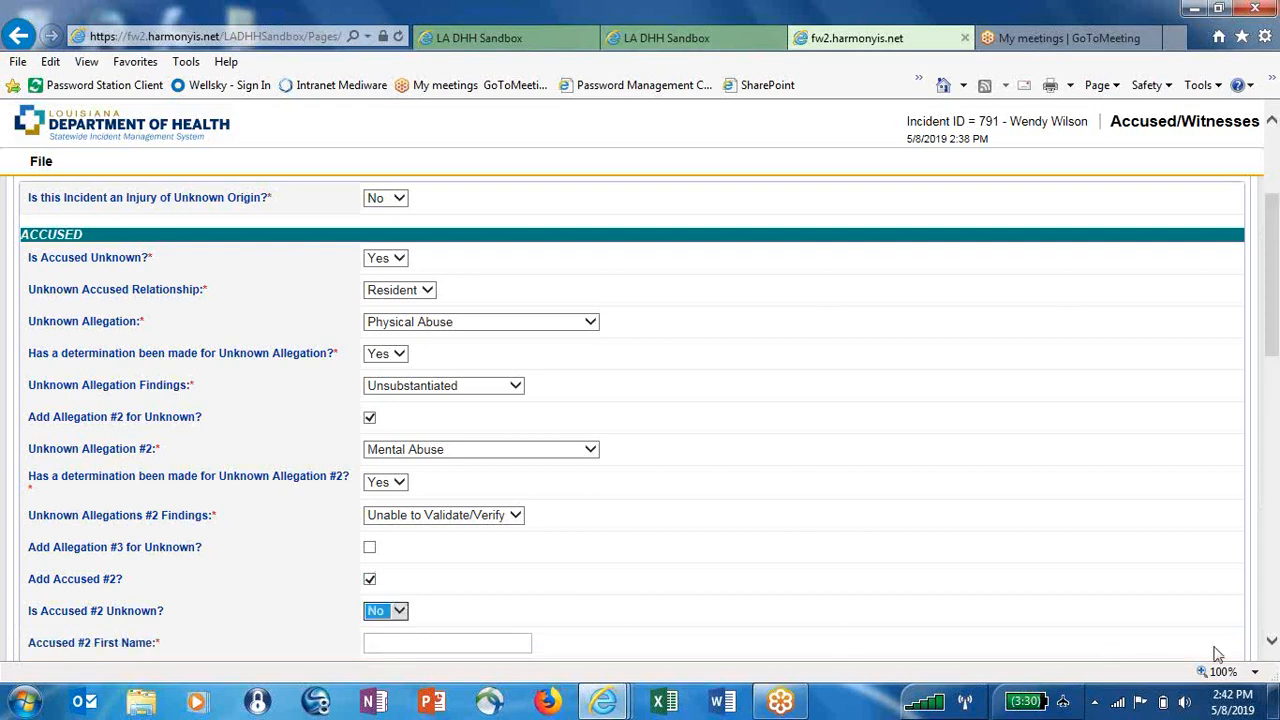
left_click_drag(1272, 645, 1272, 645)
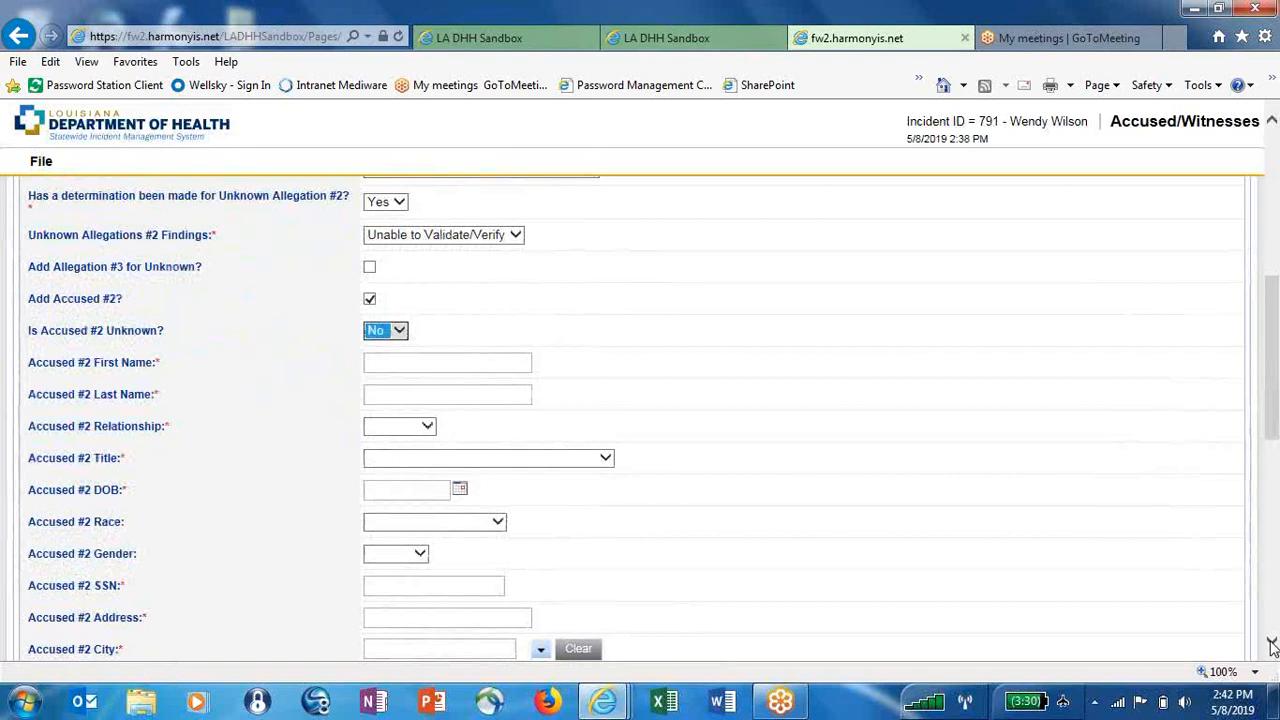
left_click(1272, 645)
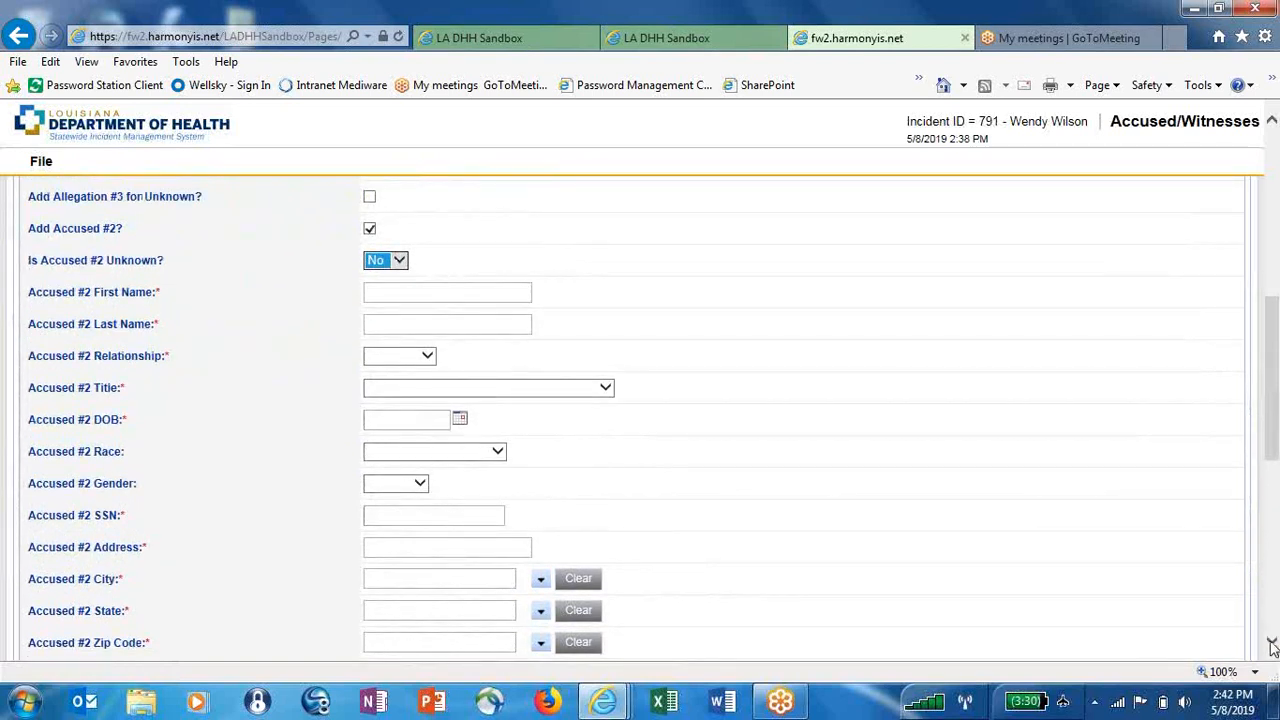
left_click(369, 293)
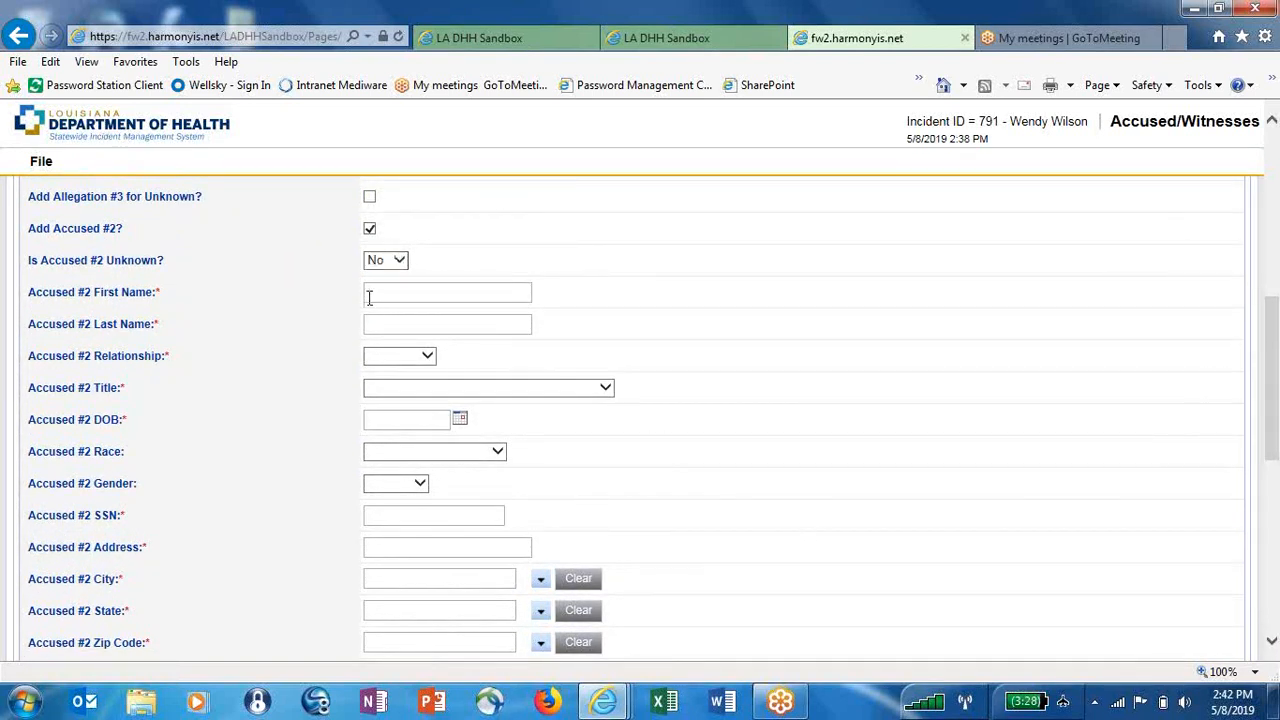
left_click(366, 315)
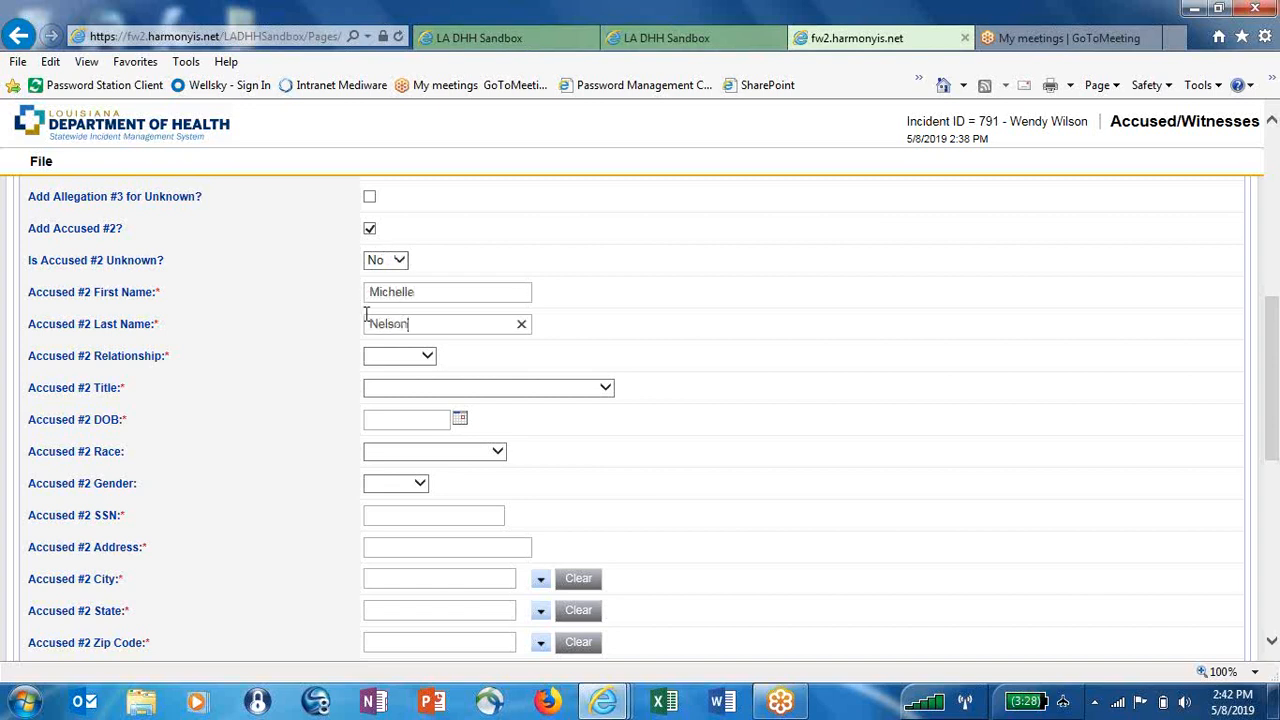
left_click(392, 357)
left_click(394, 369)
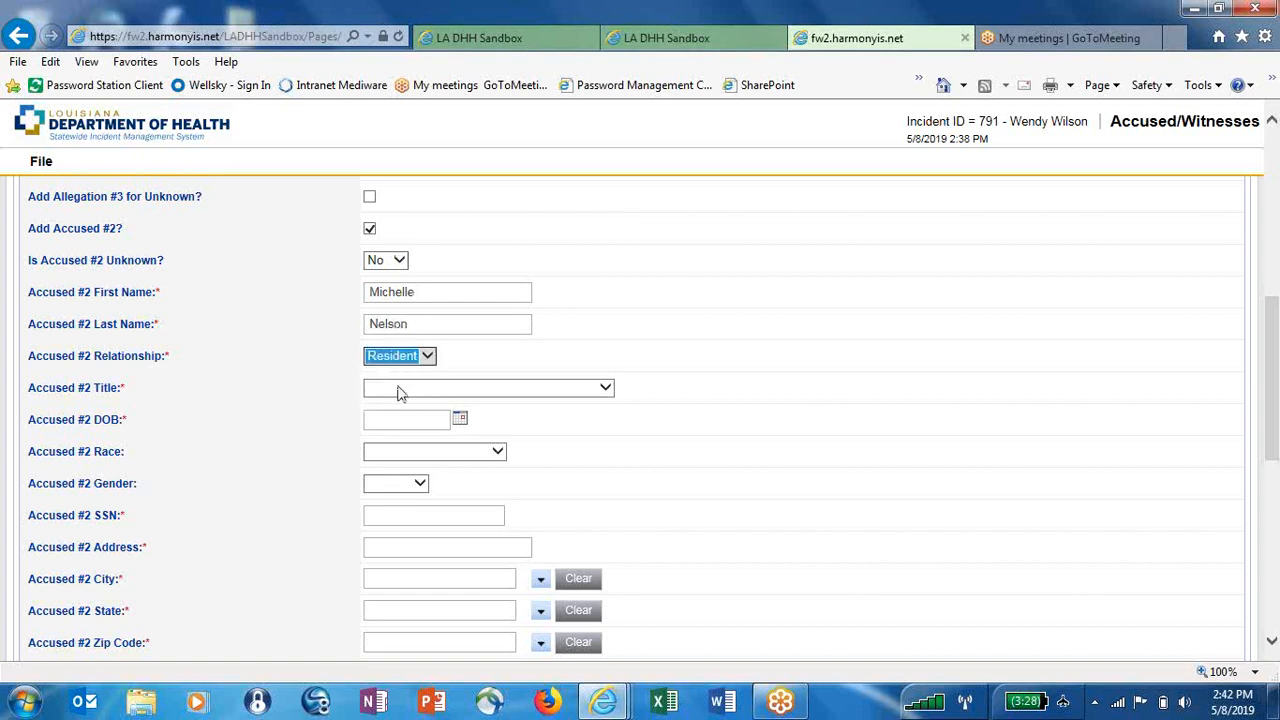
left_click(397, 392)
left_click(413, 607)
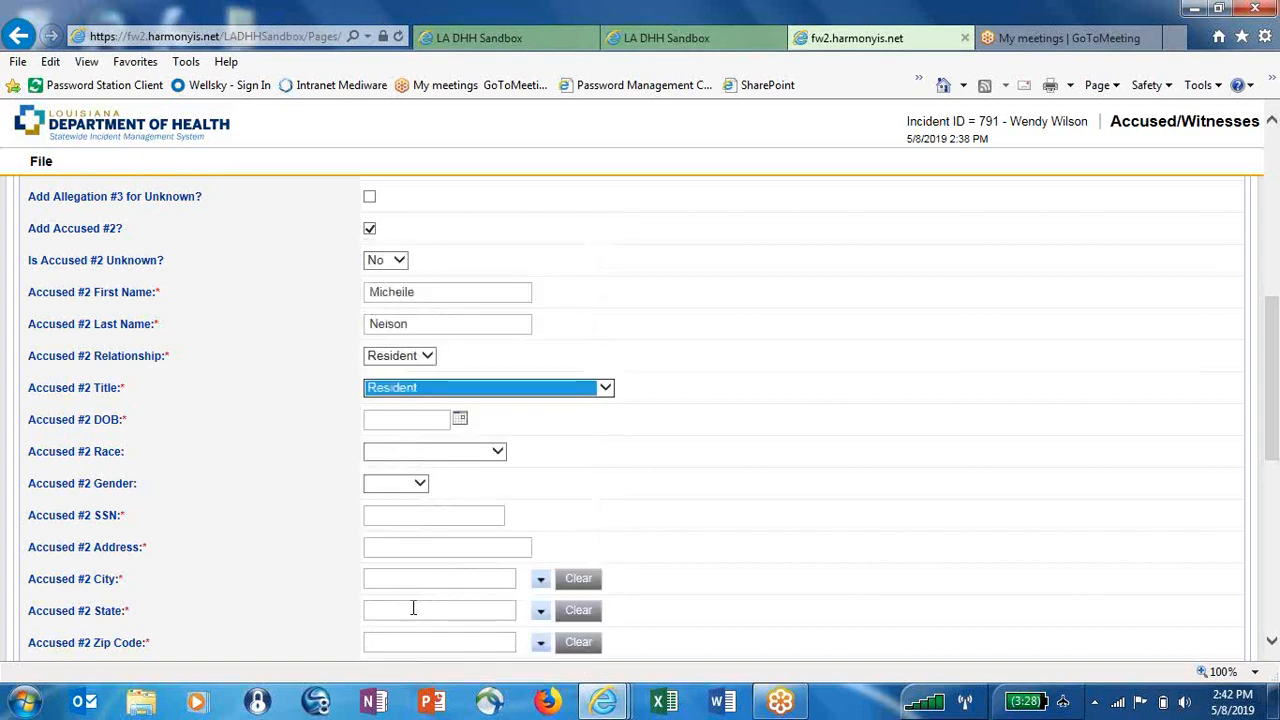
left_click(459, 419)
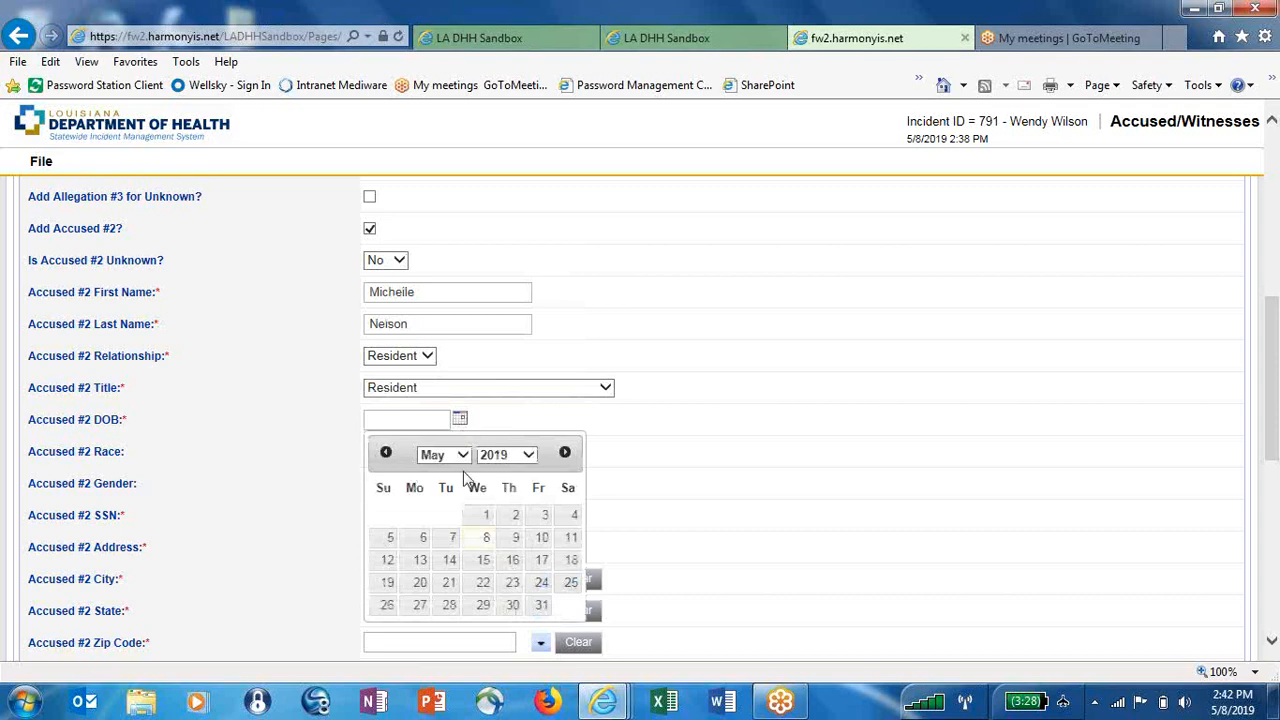
left_click(507, 454)
scroll(517, 395, "up", 15)
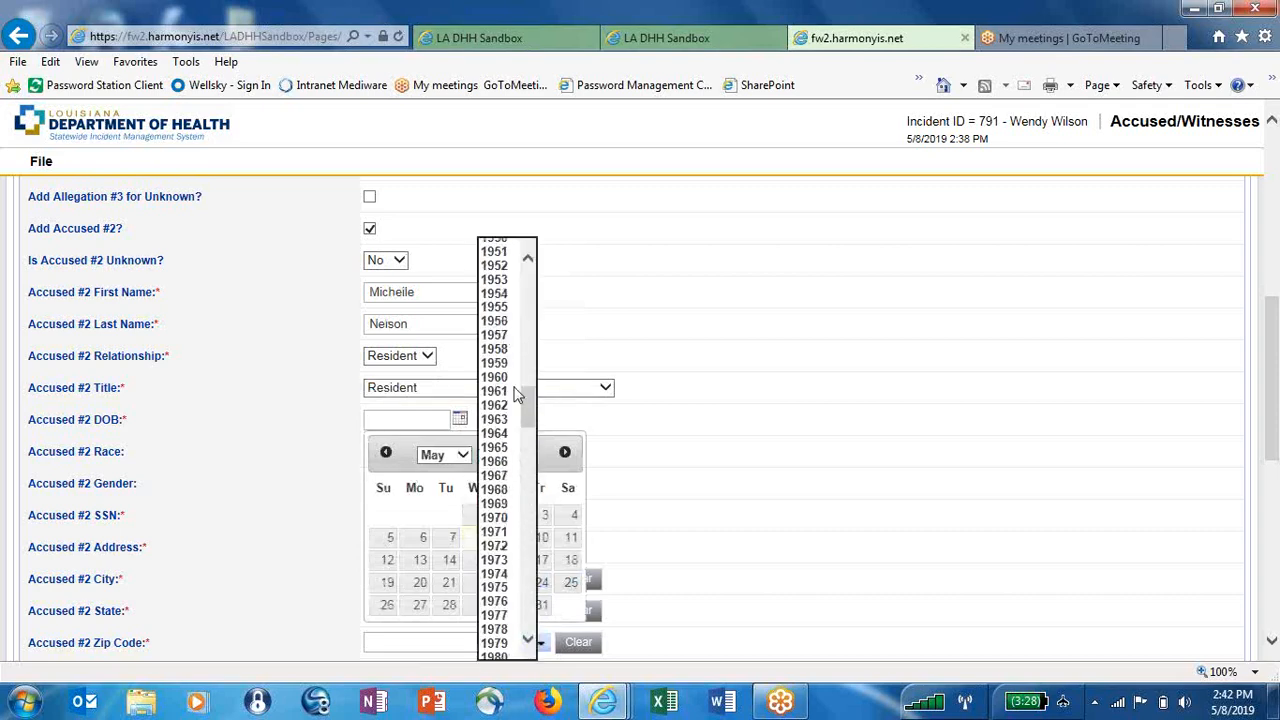
left_click(500, 378)
left_click(444, 455)
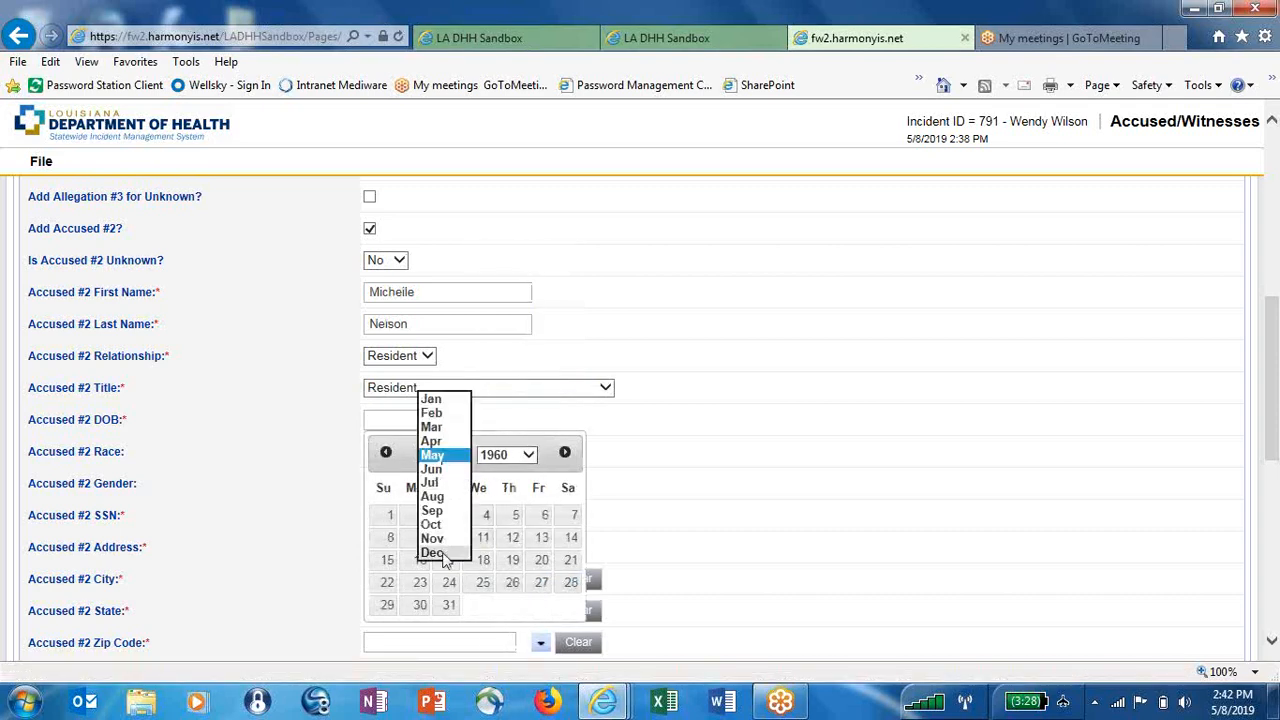
left_click(444, 554)
left_click(491, 604)
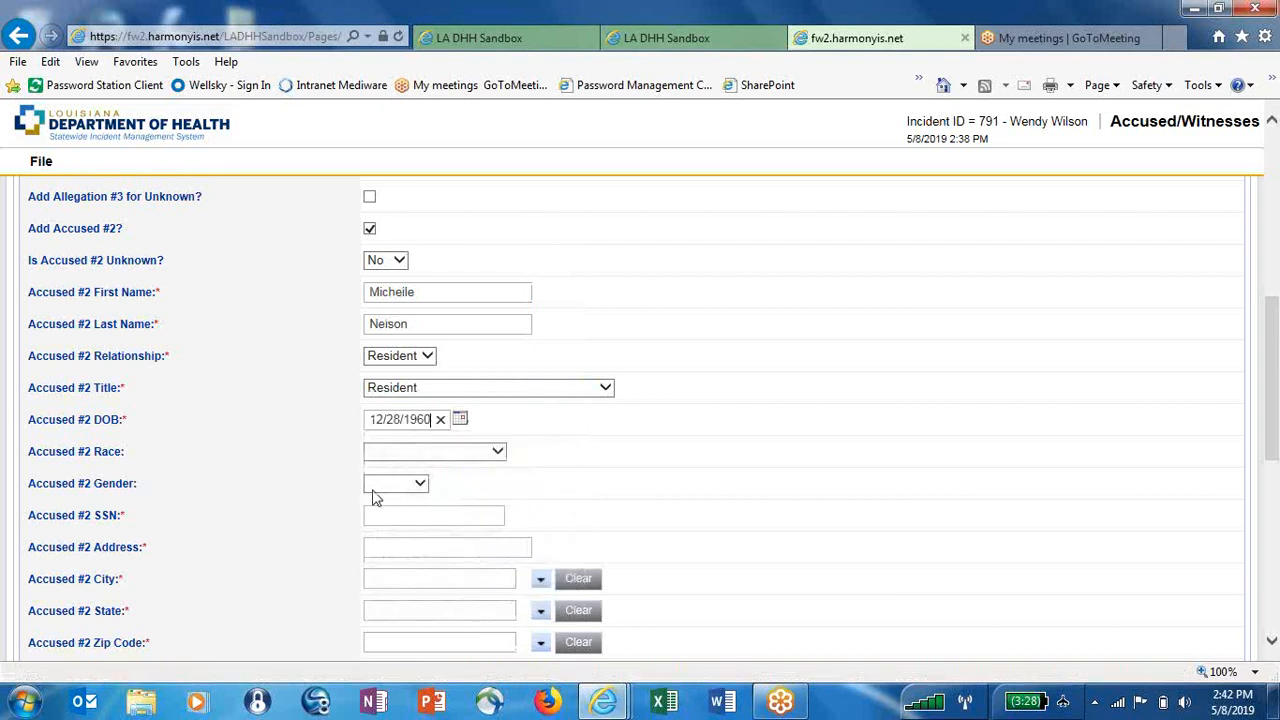
Set race Unknown/Other and gender Female, and enter the SSN and street address
left_click(414, 456)
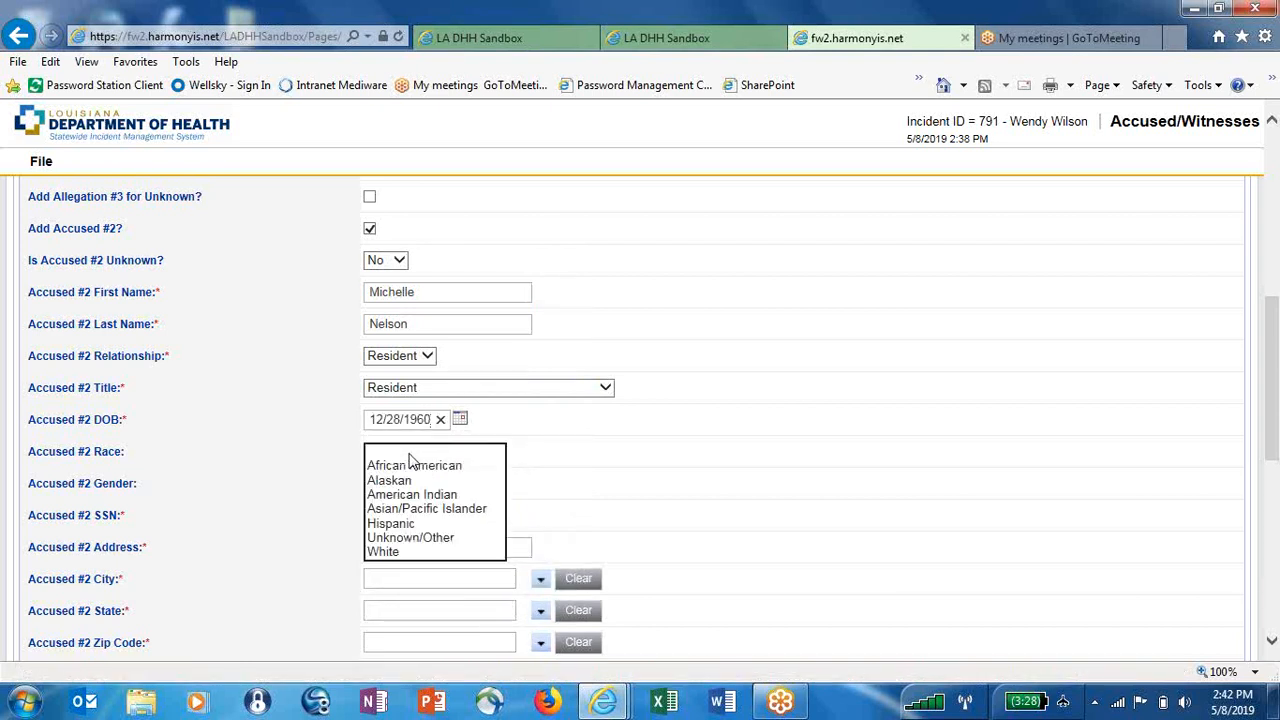
left_click(402, 541)
left_click(400, 484)
left_click(400, 494)
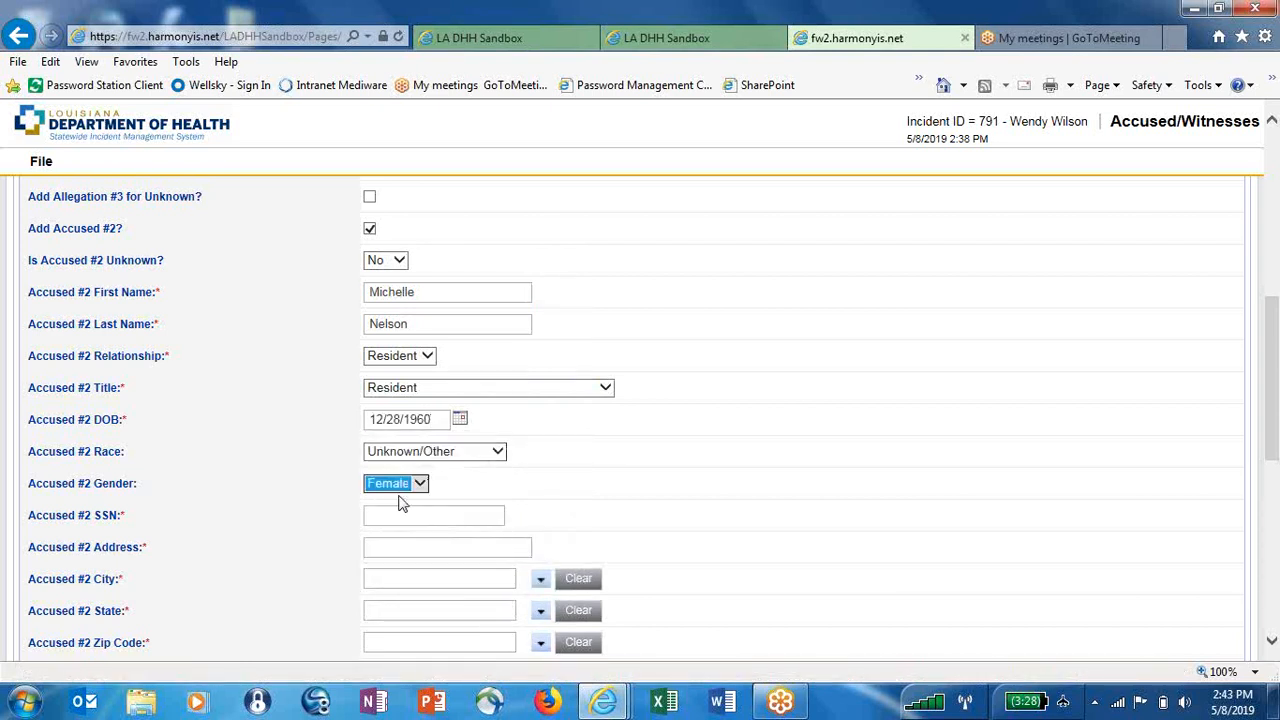
left_click(400, 513)
type("2233-23-2233")
left_click(410, 549)
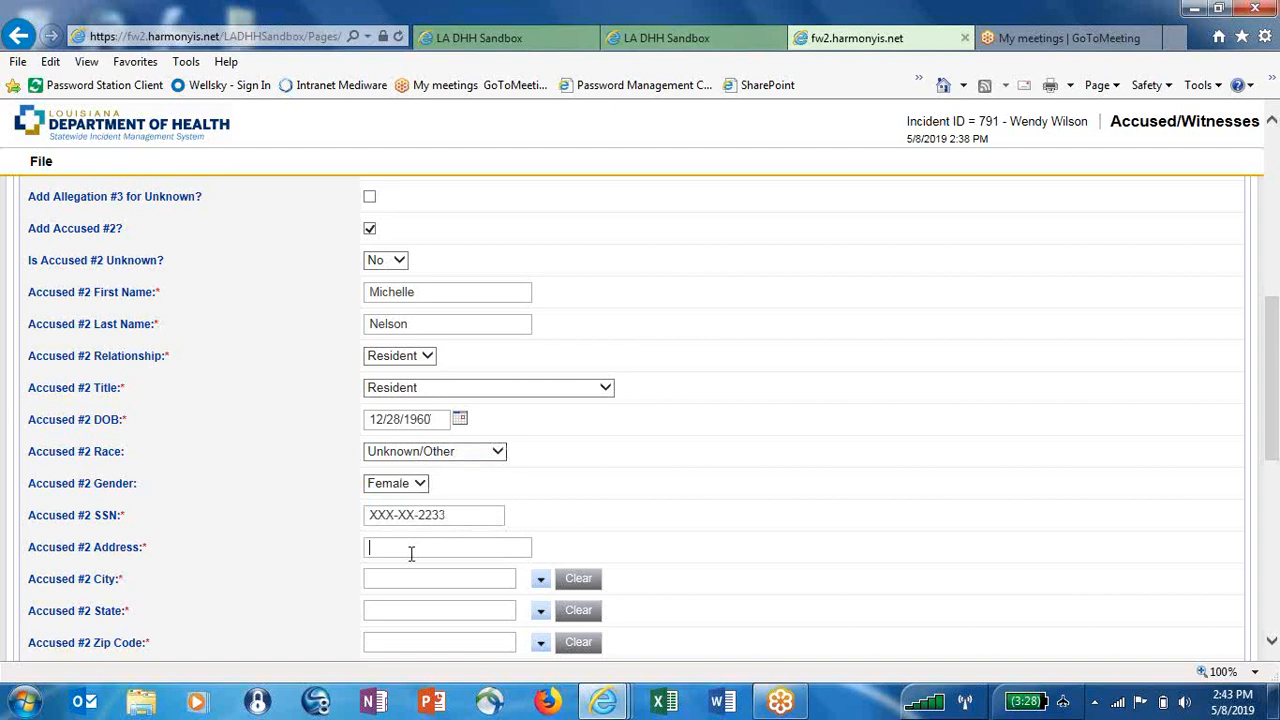
type("123 nav")
key("BackSpace")
key("BackSpace")
key("BackSpace")
type("Main Street")
Fill in Accused #2's city, state LA and zip code from the suggestion lists
left_click(401, 576)
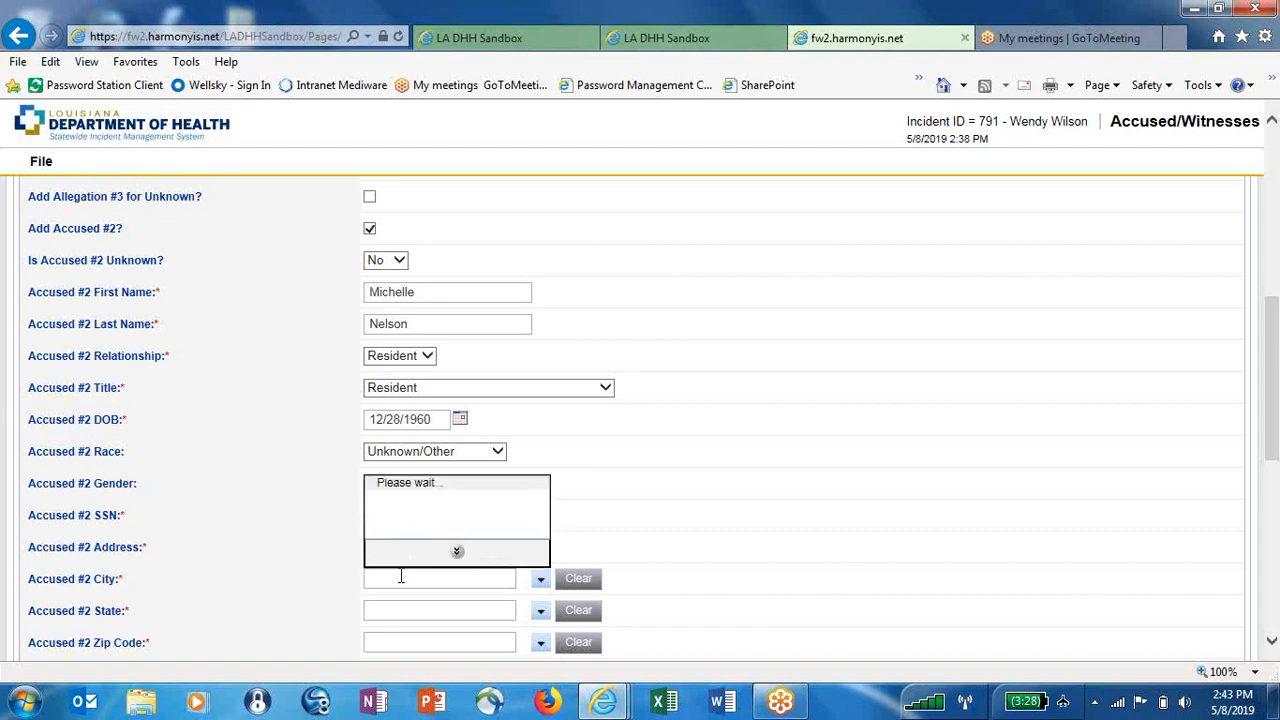
type("Baton Rouge")
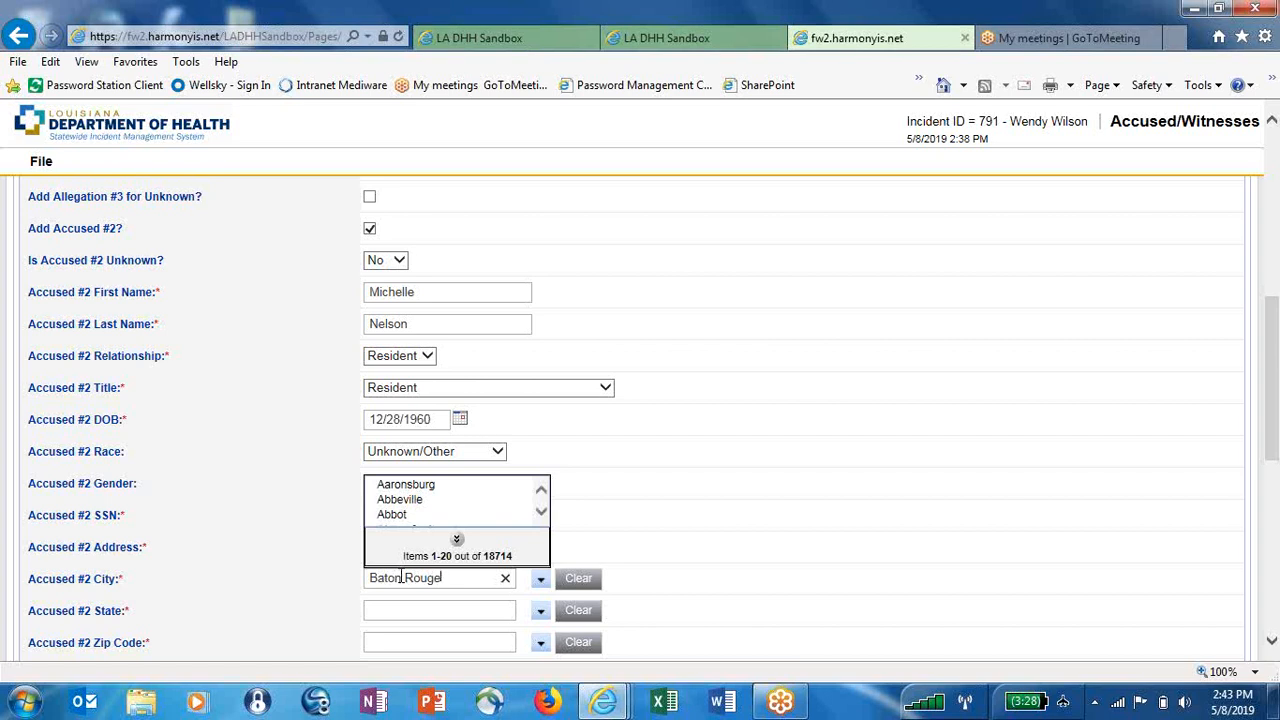
left_click(437, 488)
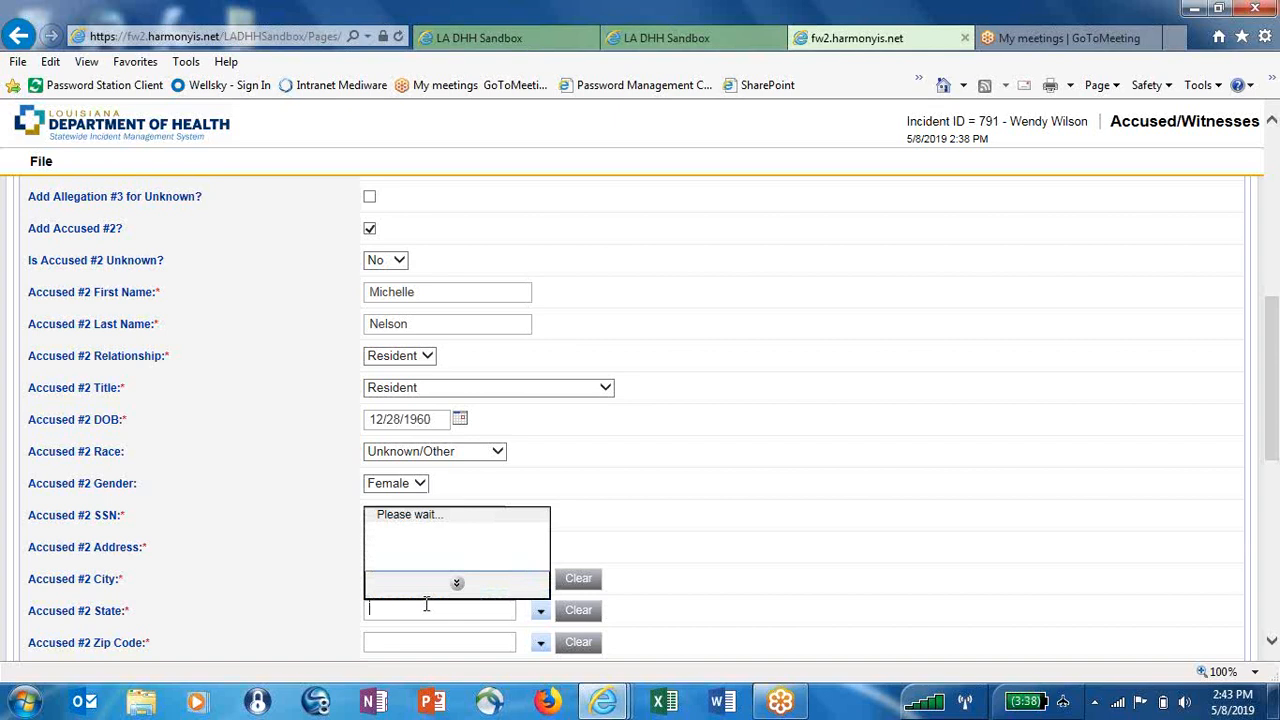
type("LA")
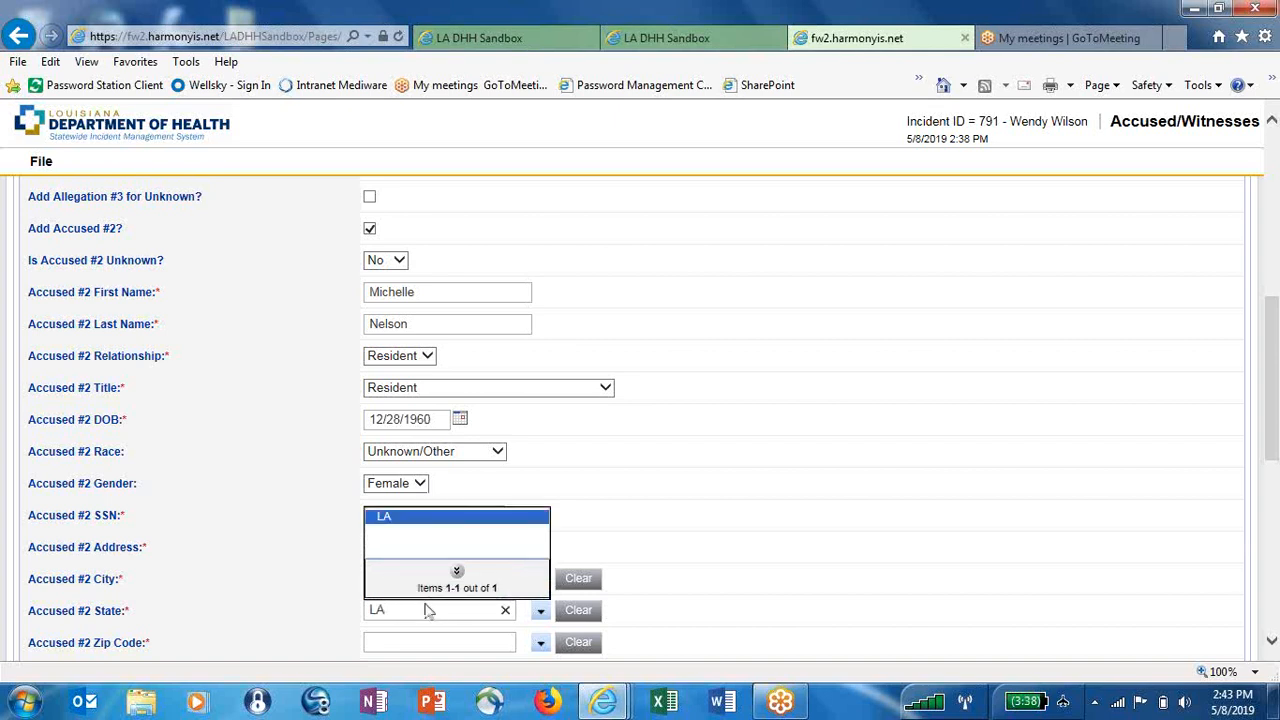
left_click(450, 518)
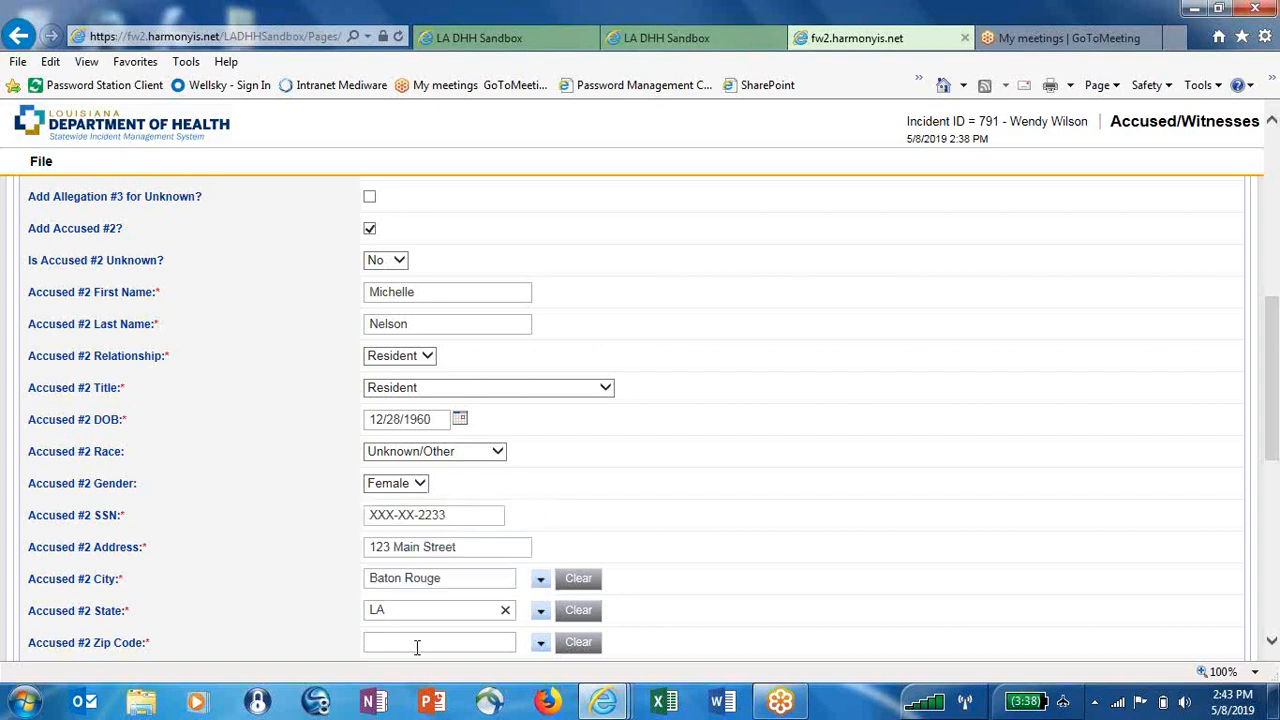
left_click(417, 644)
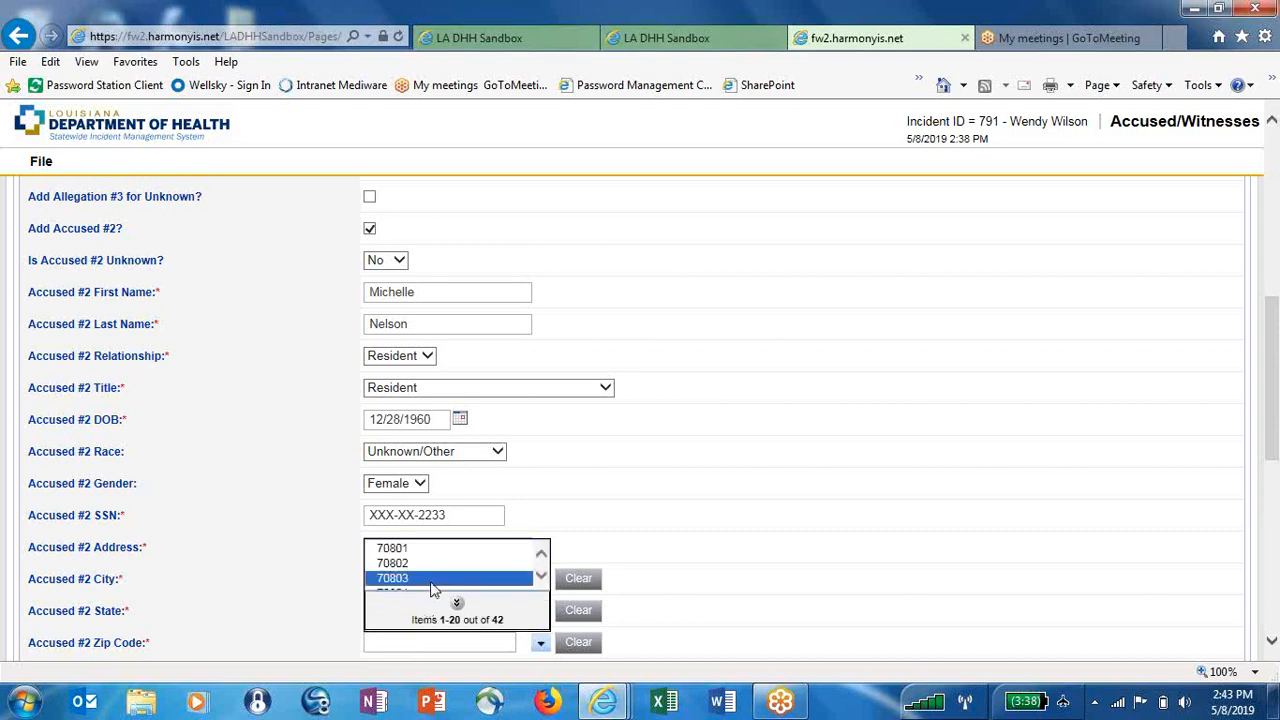
left_click(430, 581)
Enter Accused #2's phone number
left_click(1272, 641)
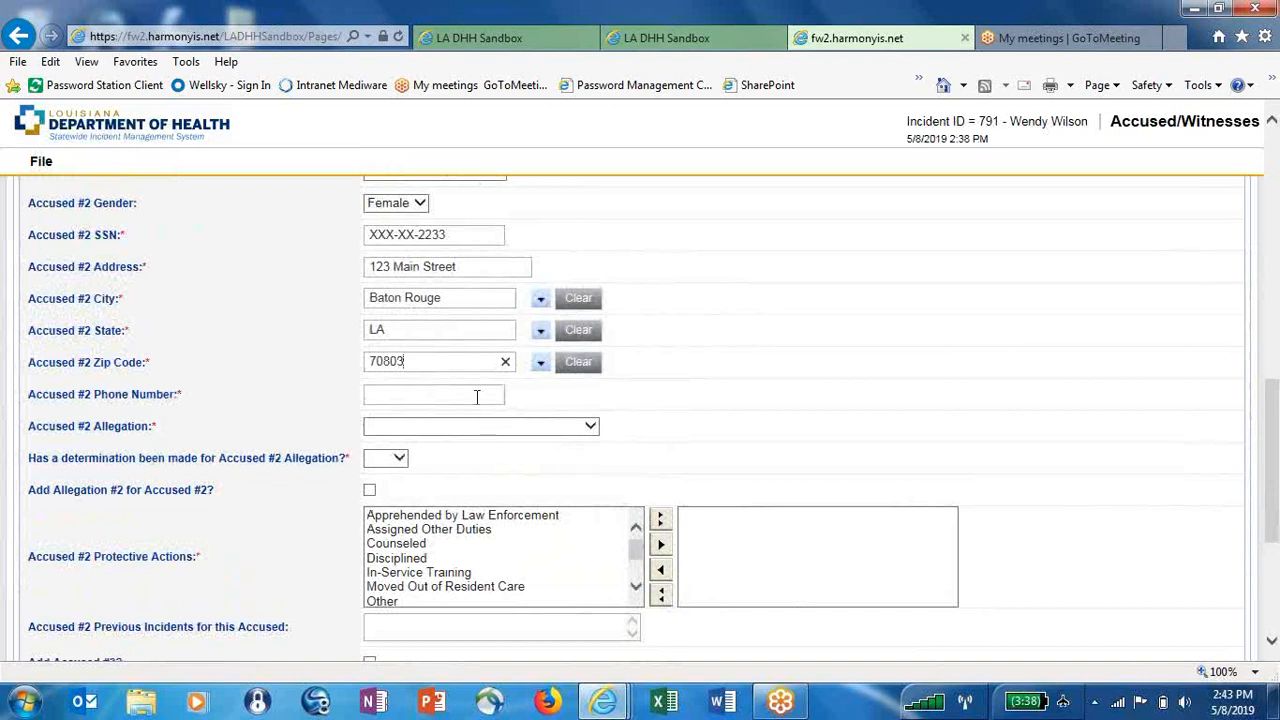
left_click(476, 396)
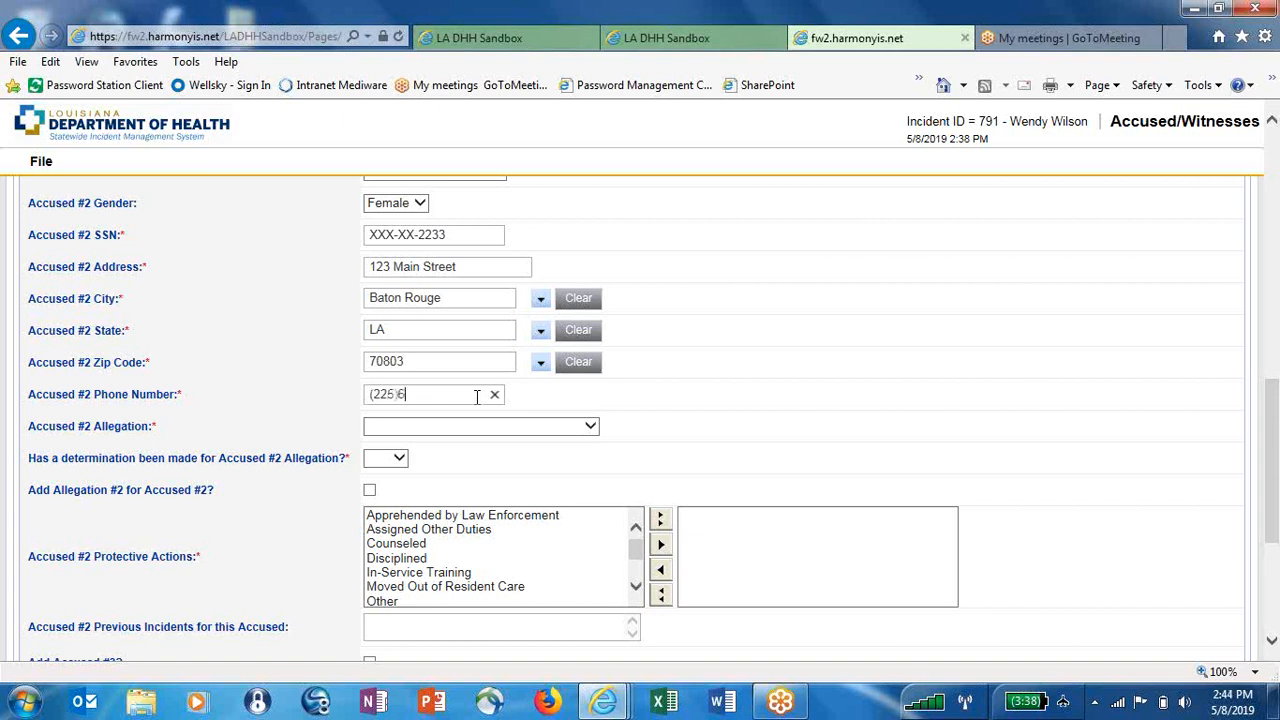
Record Accused #2's allegation as Physical Abuse, determined Yes, findings Unsubstantiated
left_click(464, 428)
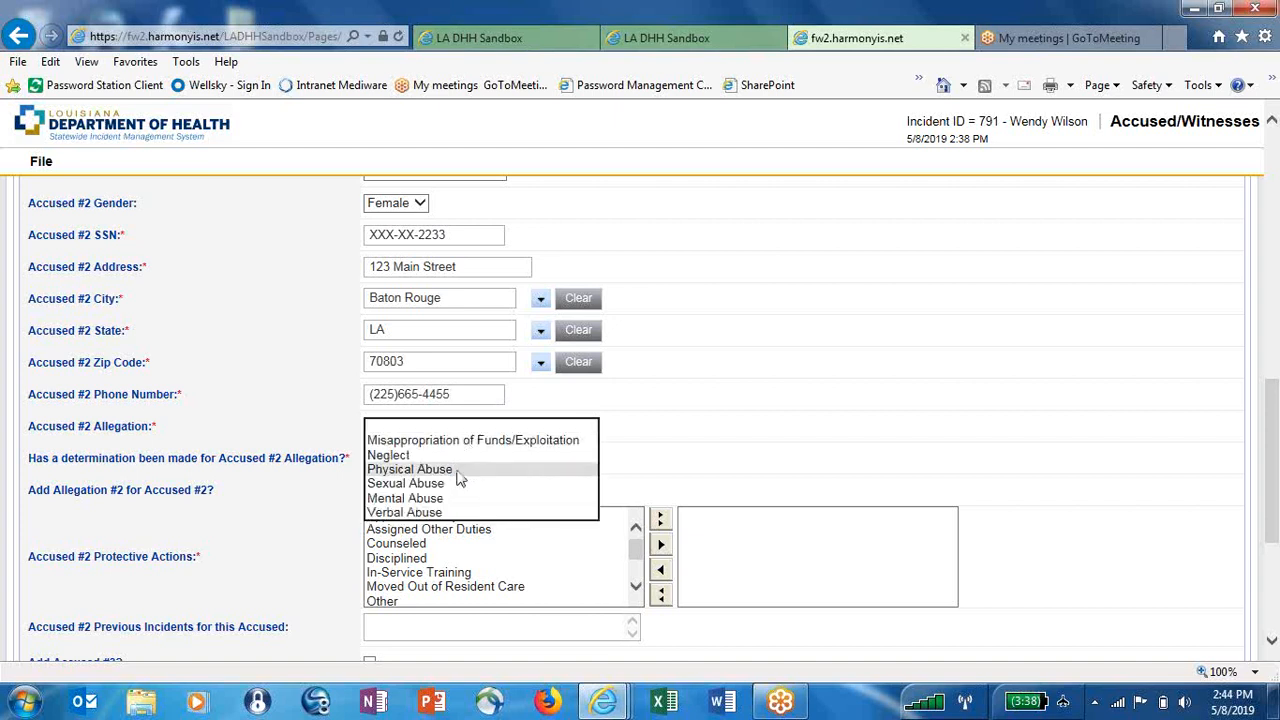
left_click(420, 470)
left_click(395, 460)
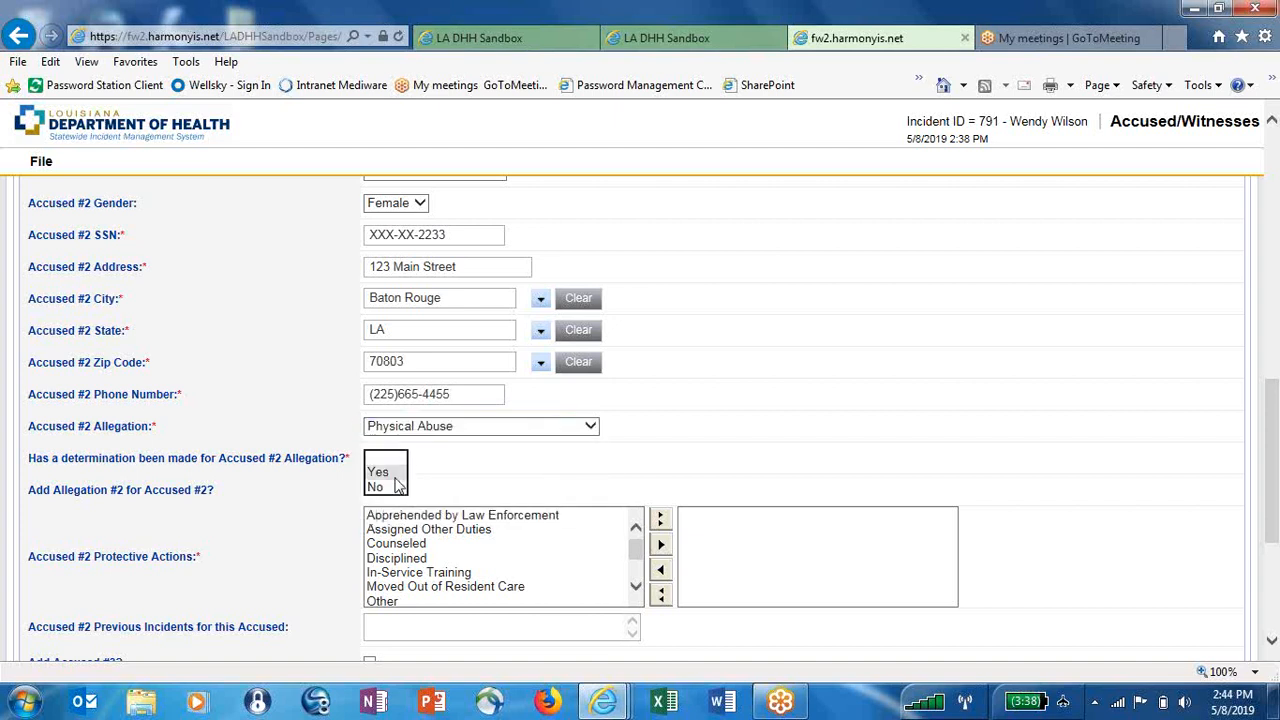
left_click(396, 475)
left_click(400, 490)
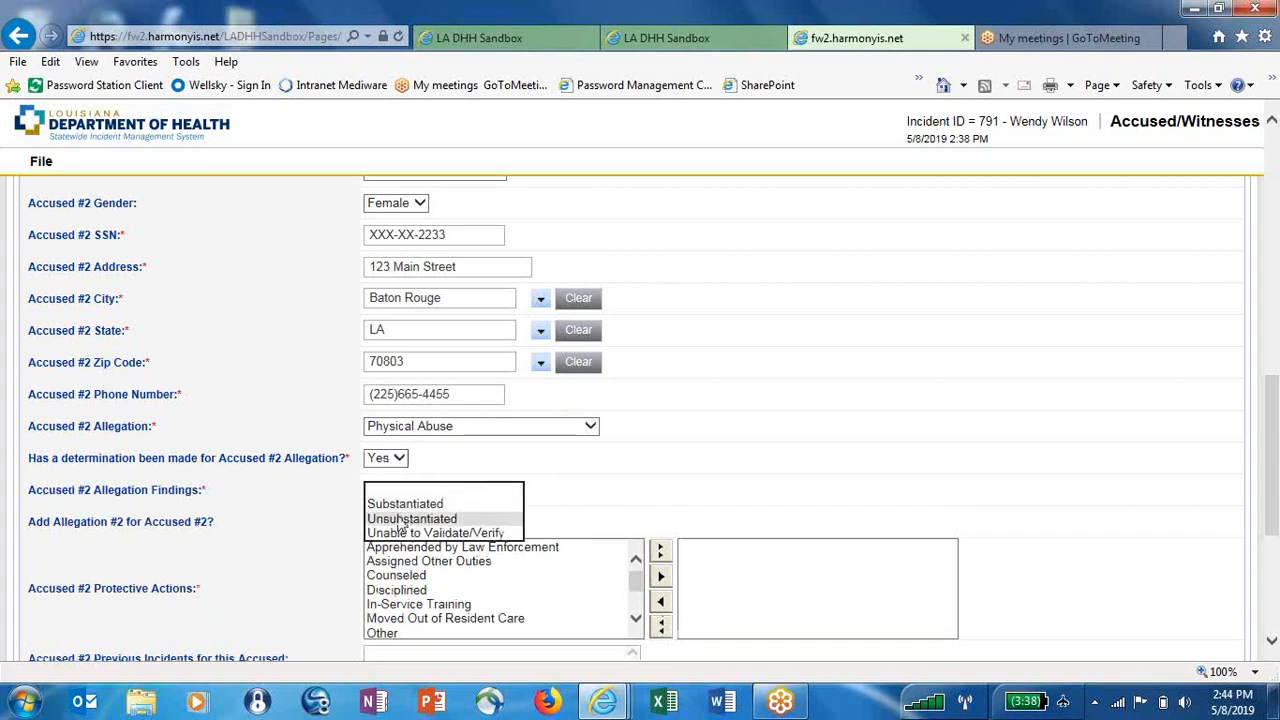
left_click(405, 519)
Add a second allegation: Verbal Abuse, determined Yes, Unable to Validate/Verify
left_click(370, 522)
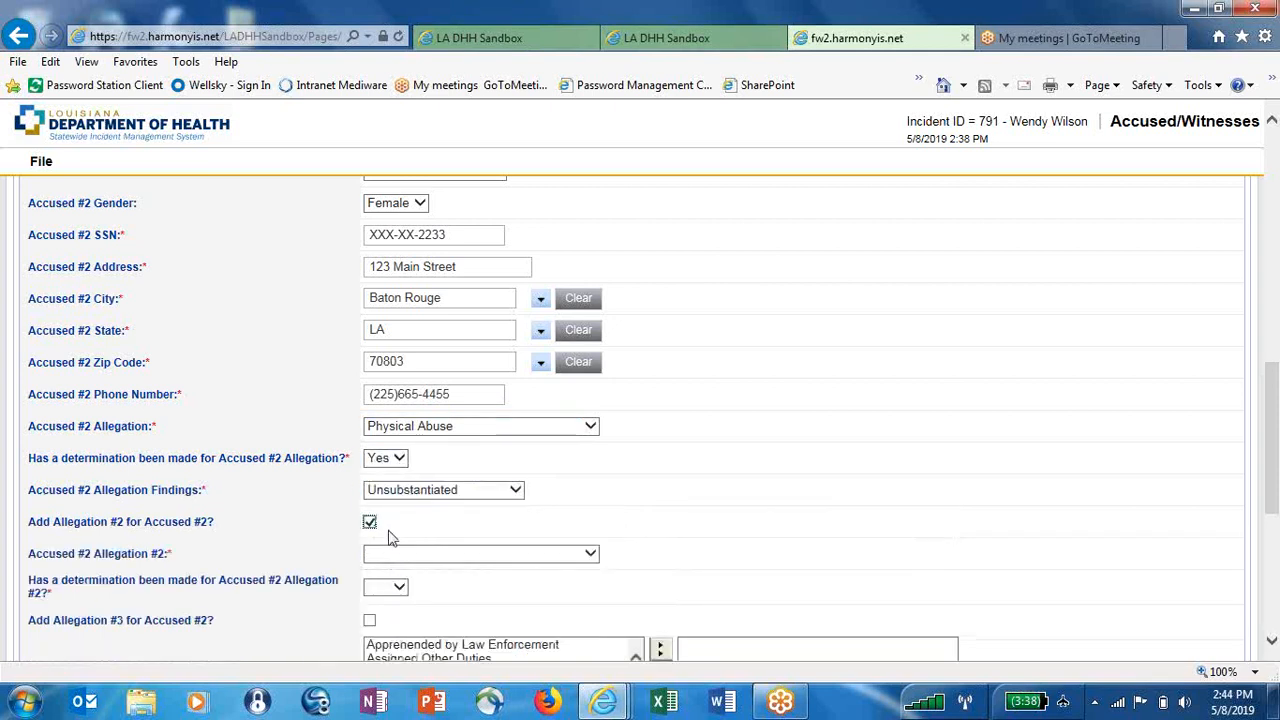
left_click(400, 554)
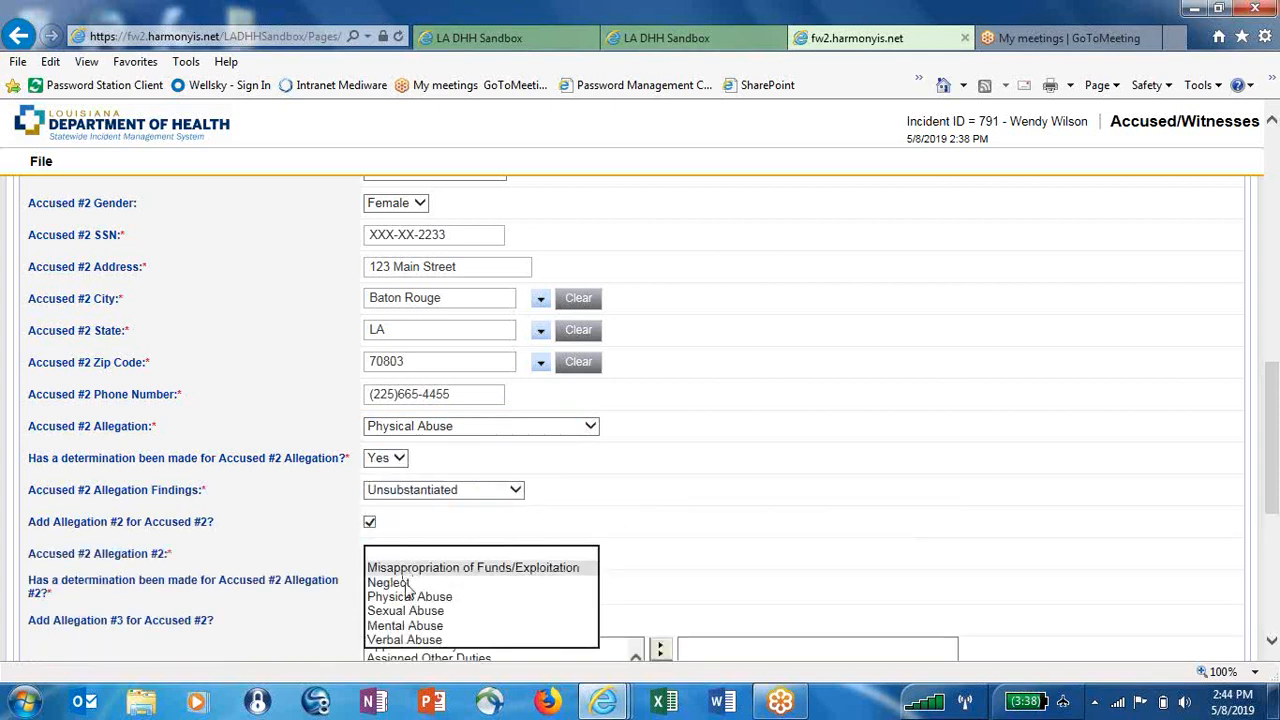
left_click(410, 640)
left_click(390, 587)
left_click(386, 599)
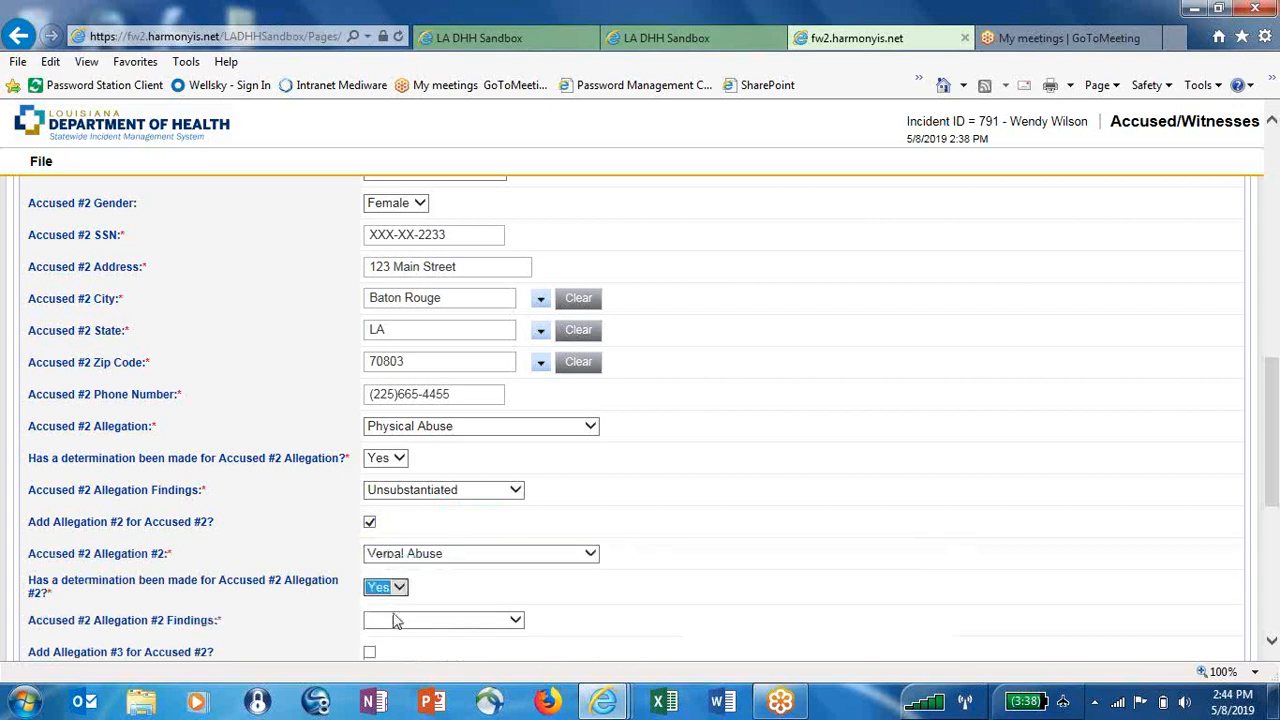
left_click(395, 620)
left_click(403, 667)
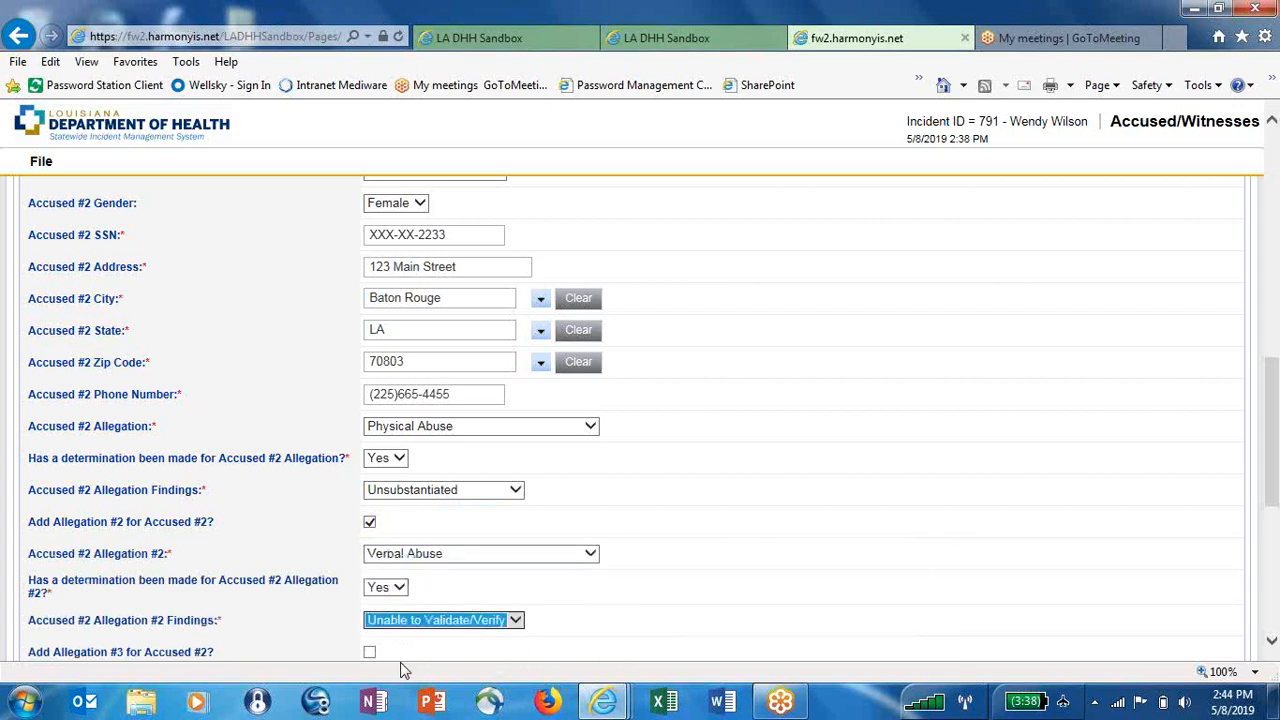
Add protective actions Disciplined and Moved Out of Resident Care for Accused #2
left_click(1271, 641)
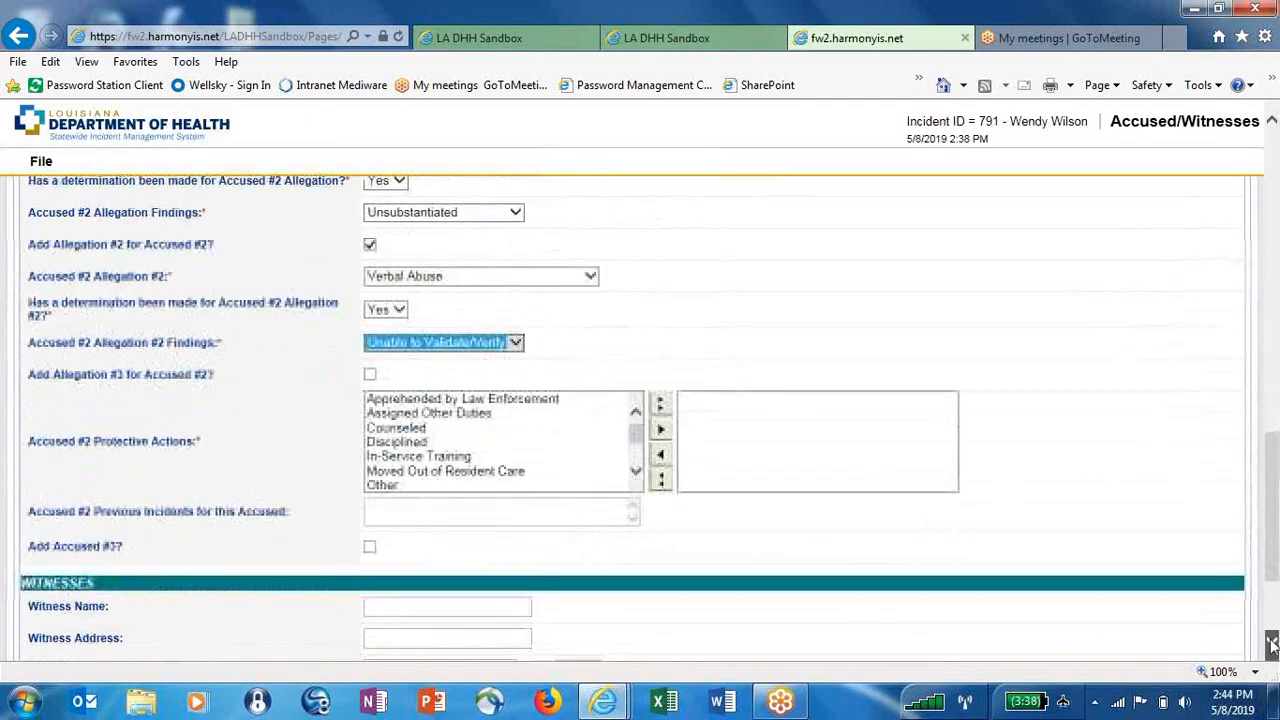
left_click(476, 446)
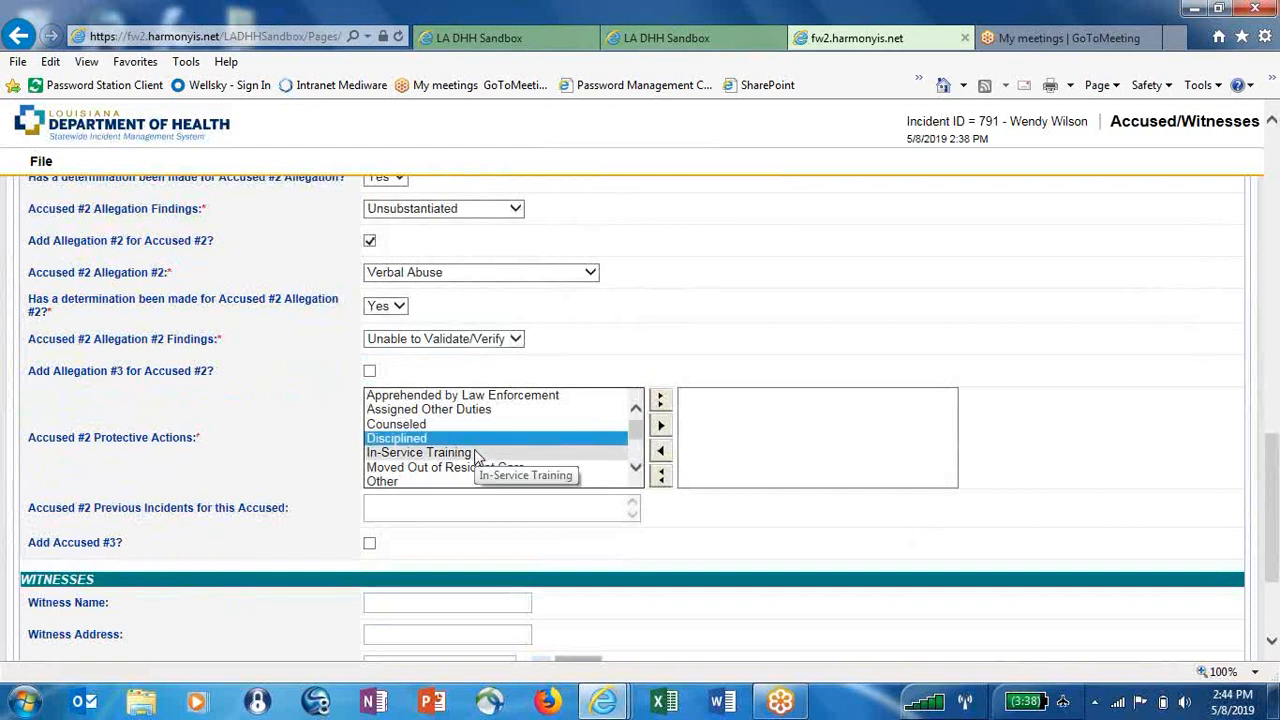
left_click(477, 468, "ctrl")
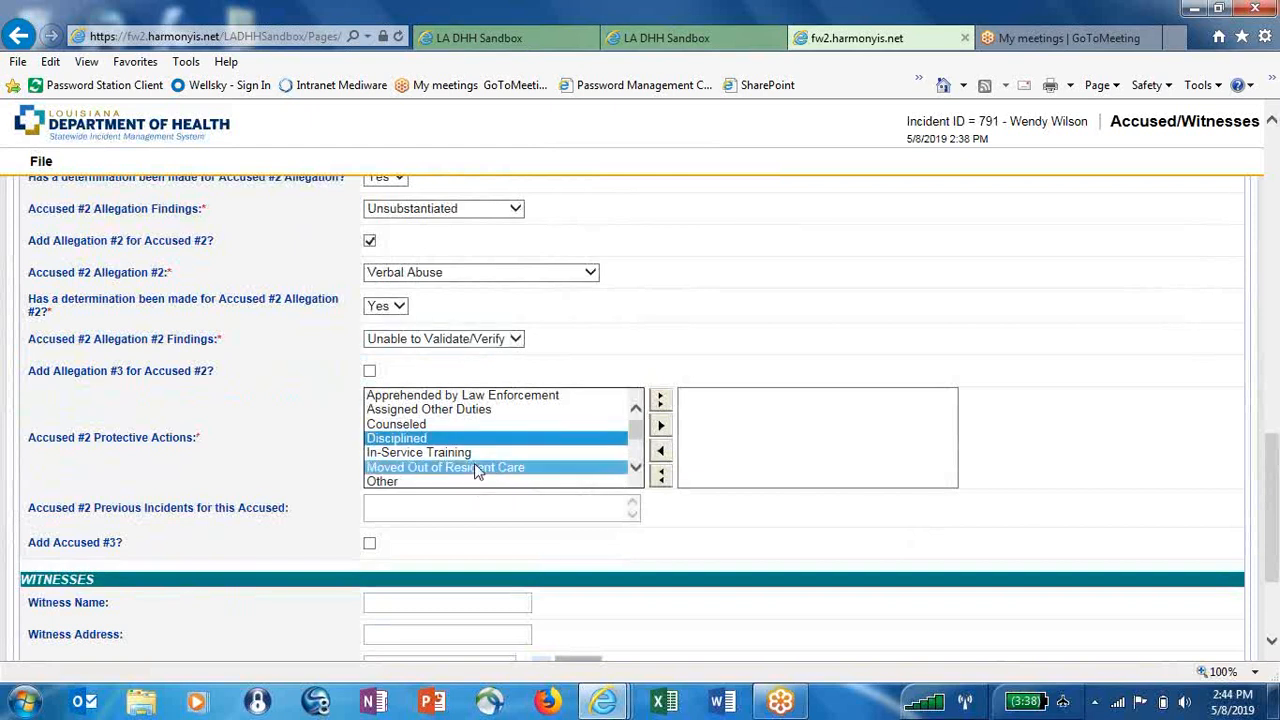
left_click(660, 425)
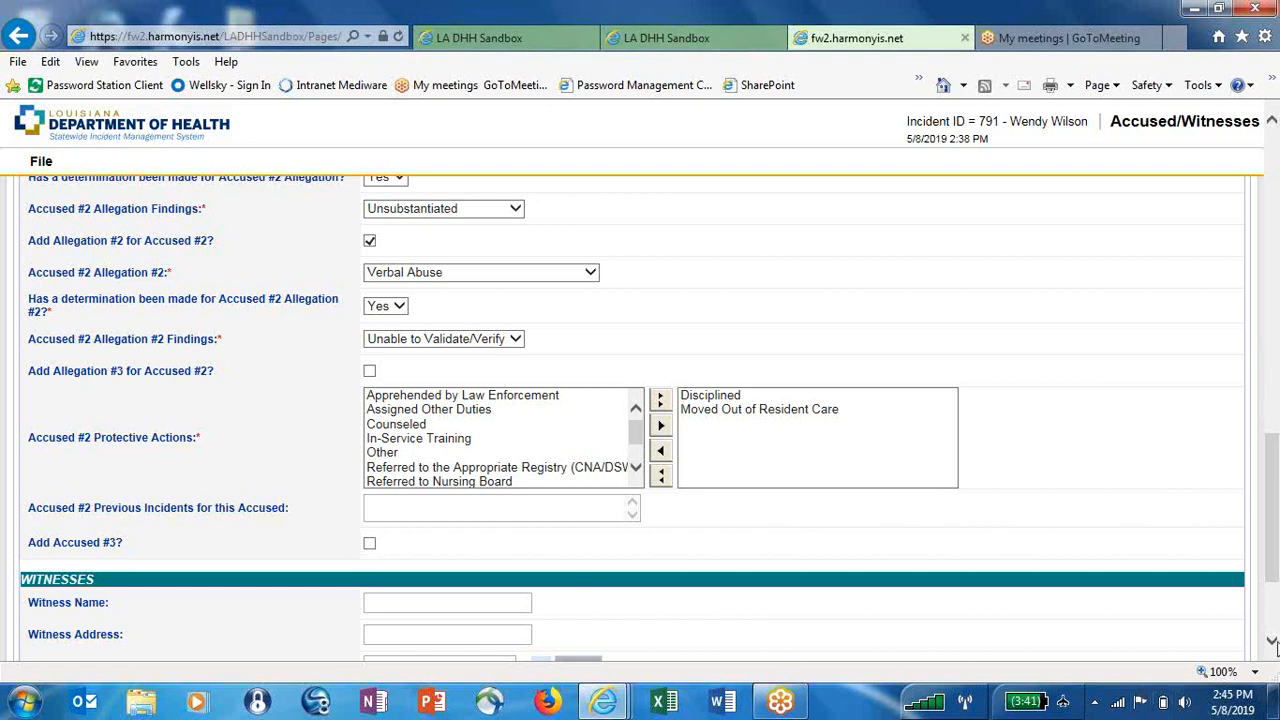
scroll(1272, 645, "down", 3)
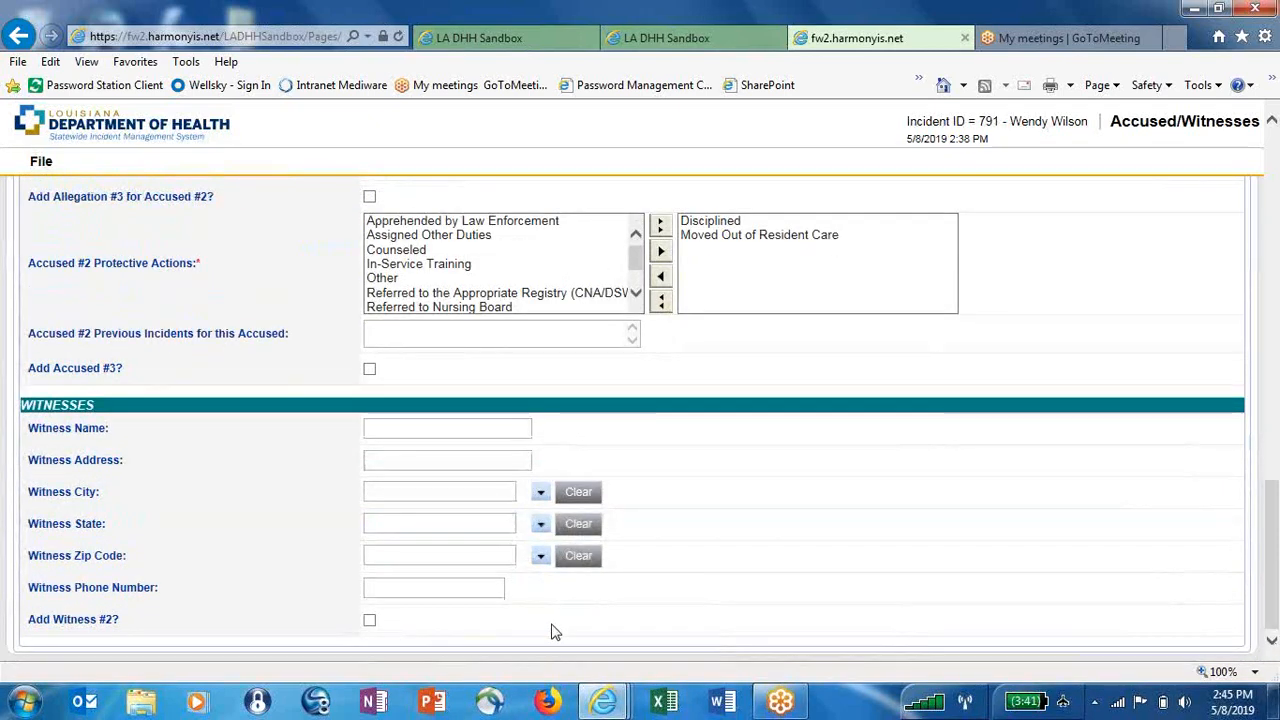
Begin the witness entry with the name and a city chosen from the suggestions
left_click(414, 425)
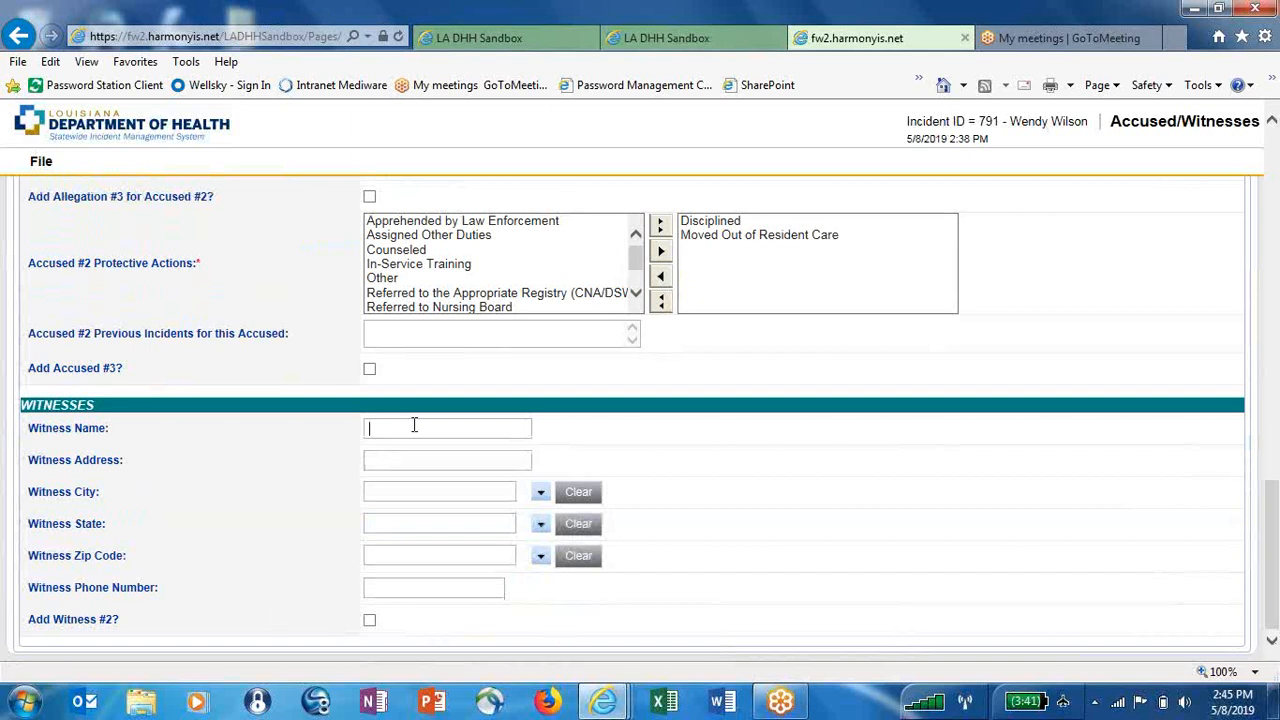
type("Charles")
key("Tab")
type("Person")
key("Tab")
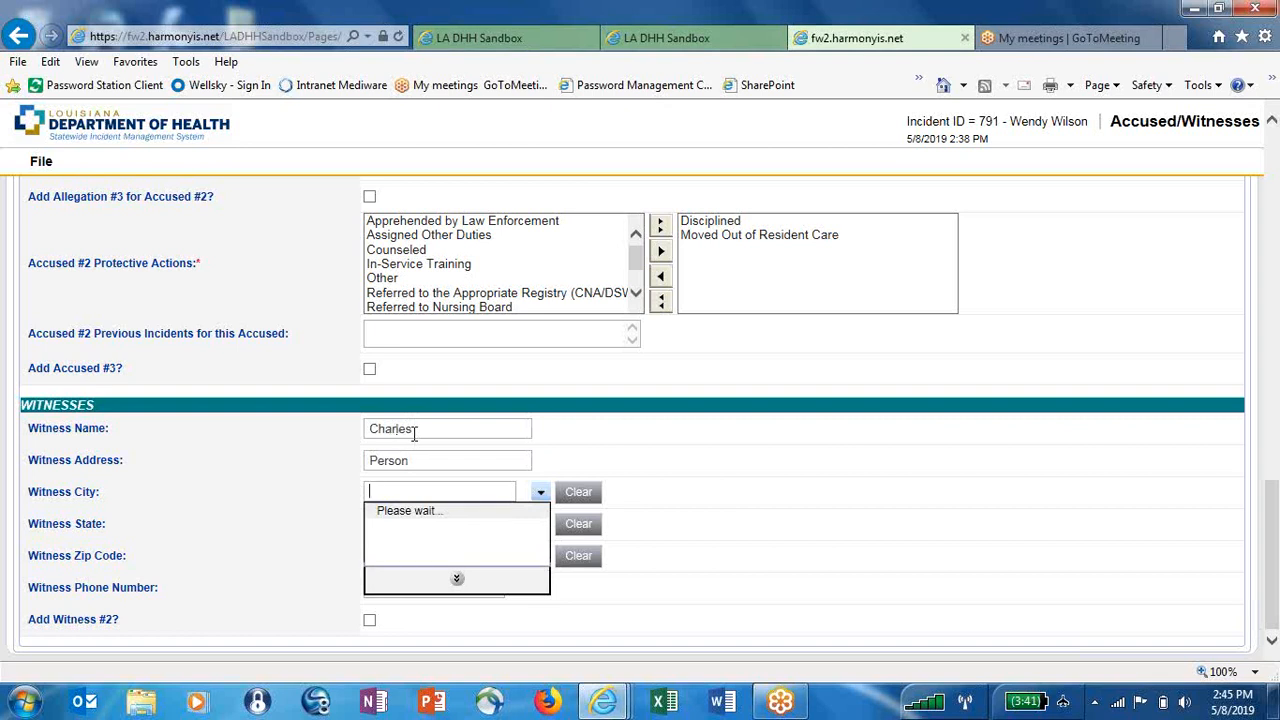
type("Baton")
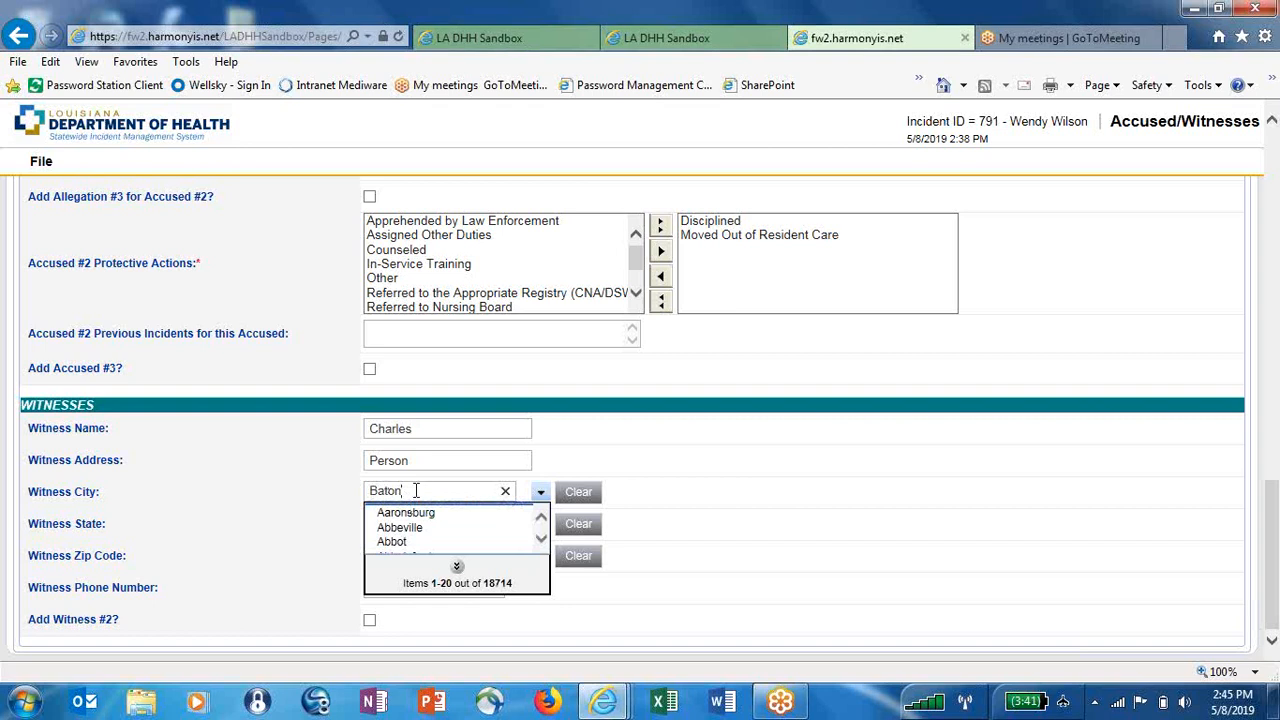
type("Rouge")
left_click(411, 514)
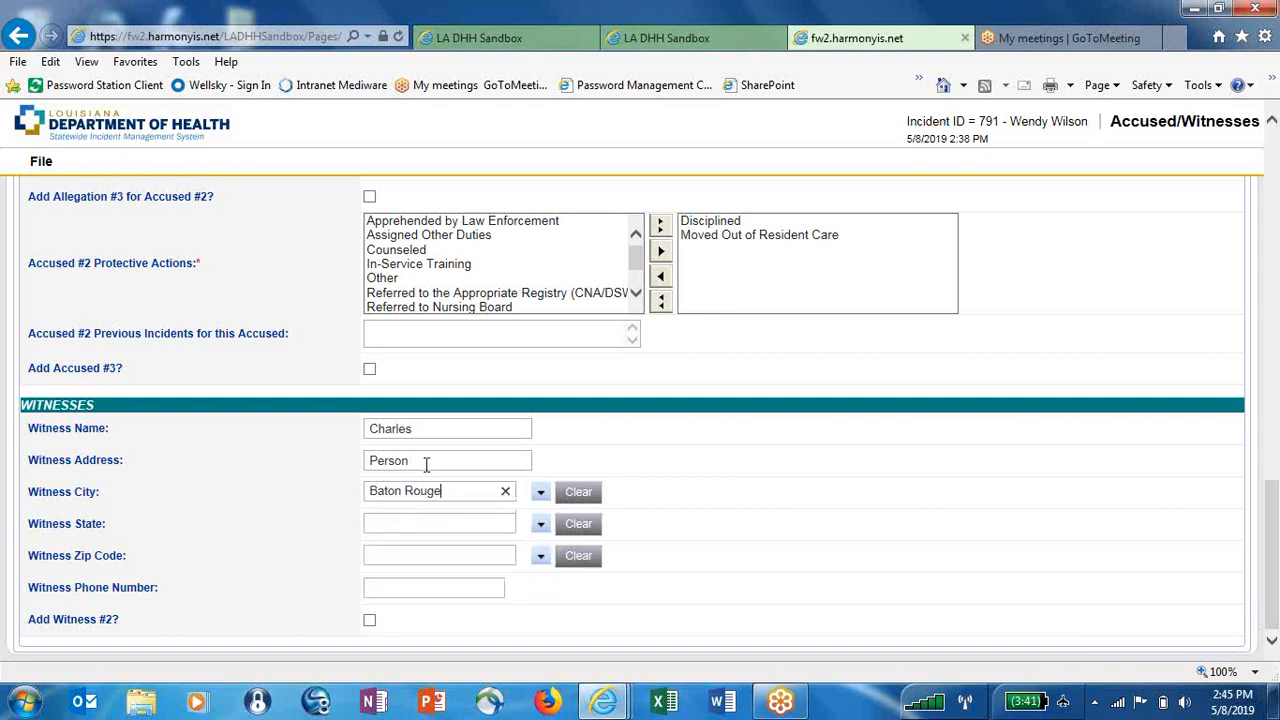
Correct the witness's street address and full name, and set the state to LA
left_click_drag(405, 460, 348, 466)
type("123 Main Street")
left_click(423, 429)
type("Person")
left_click(420, 525)
type("L")
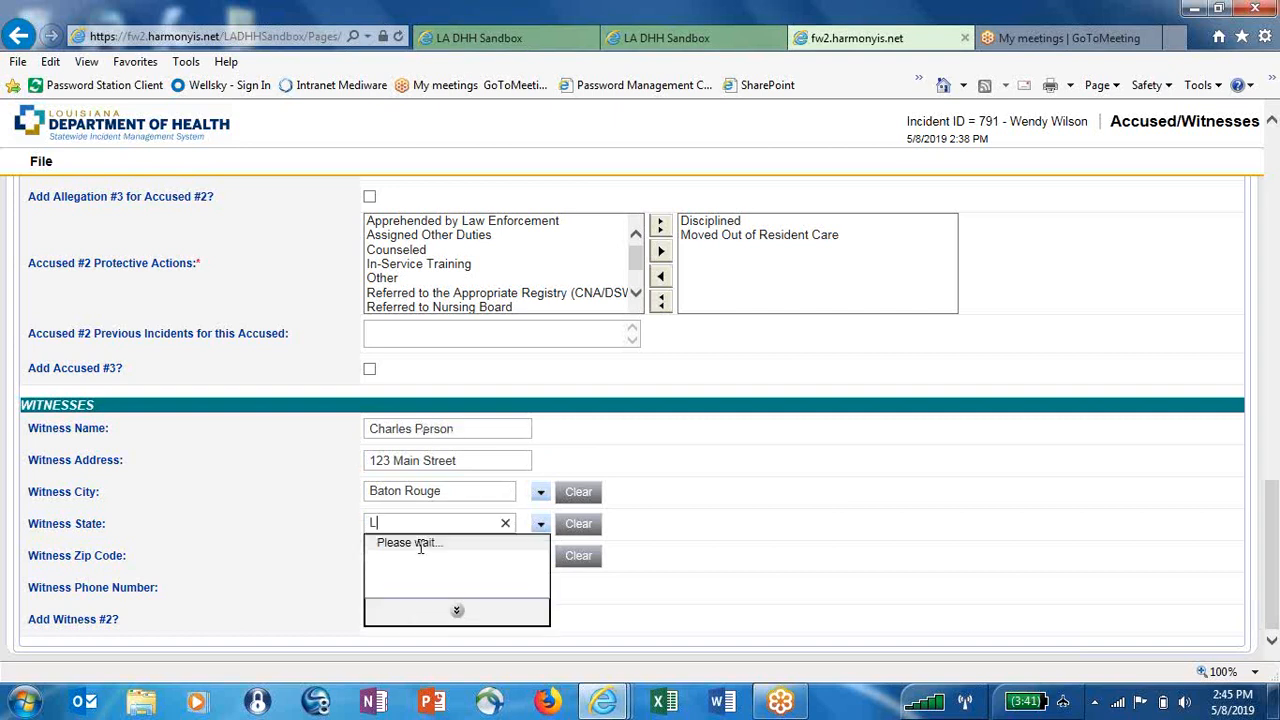
type("A")
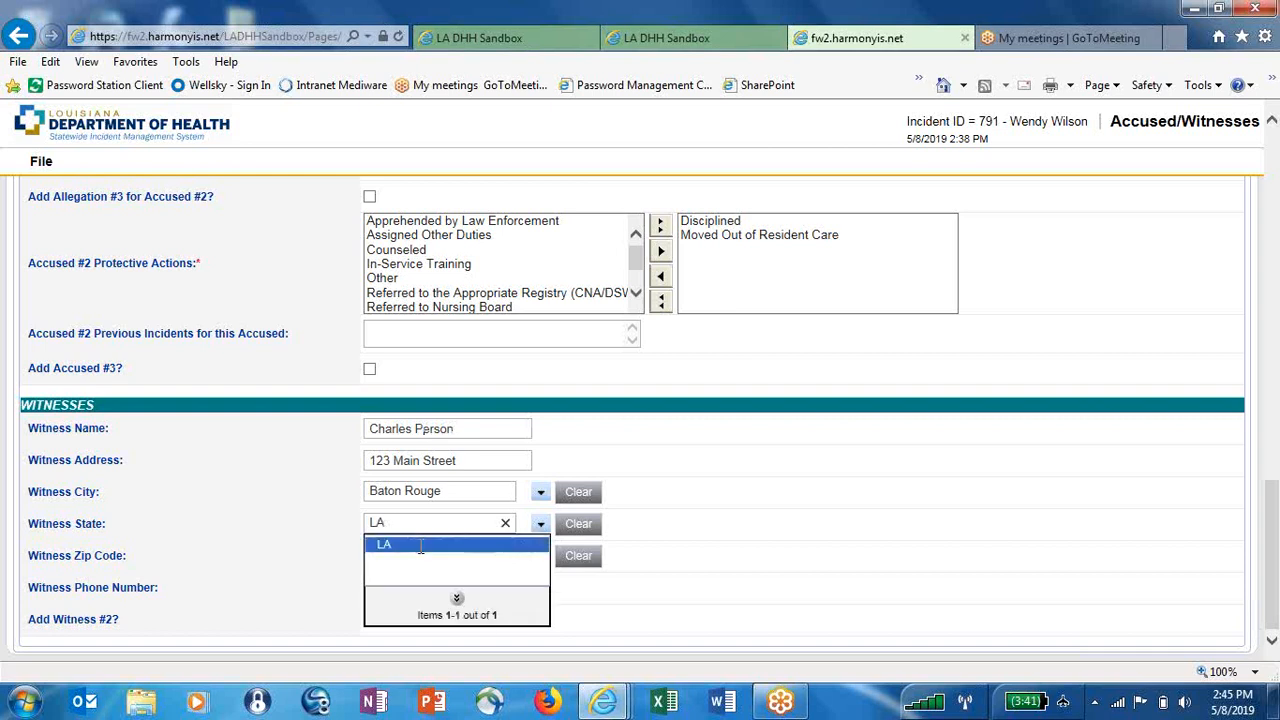
left_click(408, 544)
Choose the witness's zip code from the list and enter the phone number
left_click(404, 554)
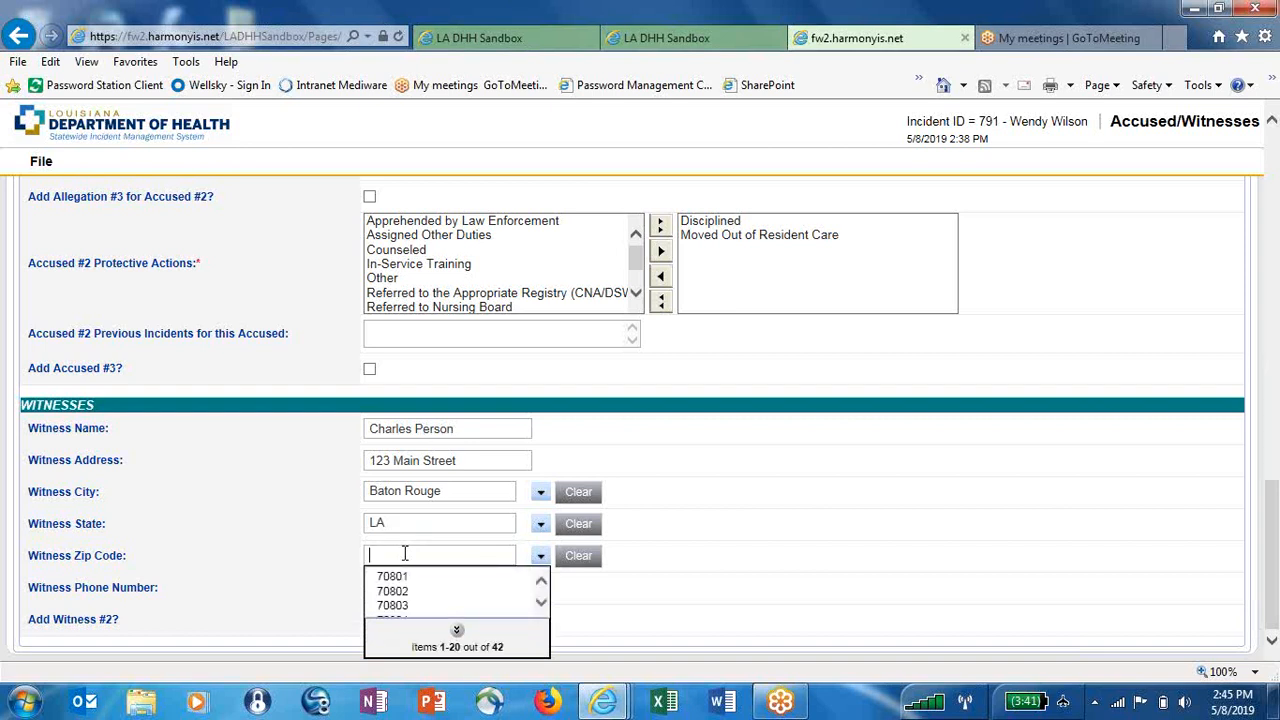
left_click(388, 580)
scroll(388, 582, "up", 1)
scroll(388, 582, "down", 1)
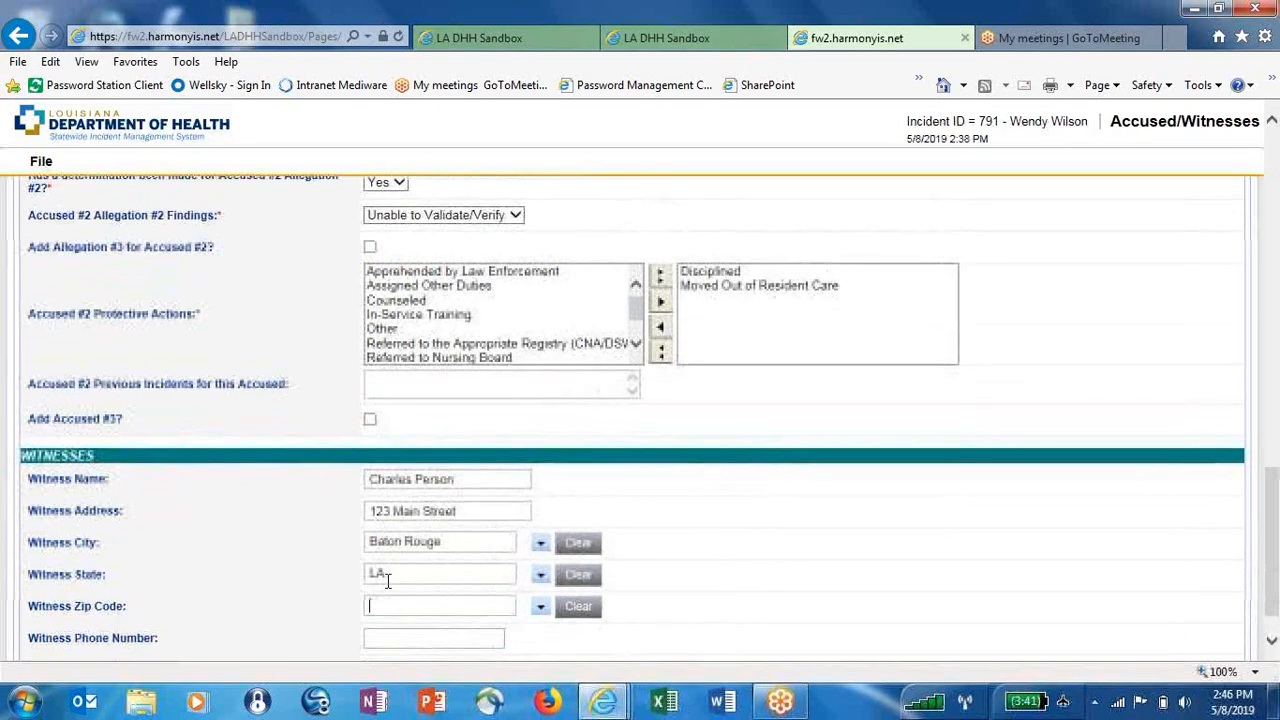
scroll(388, 582, "down", 1)
scroll(391, 586, "up", 1)
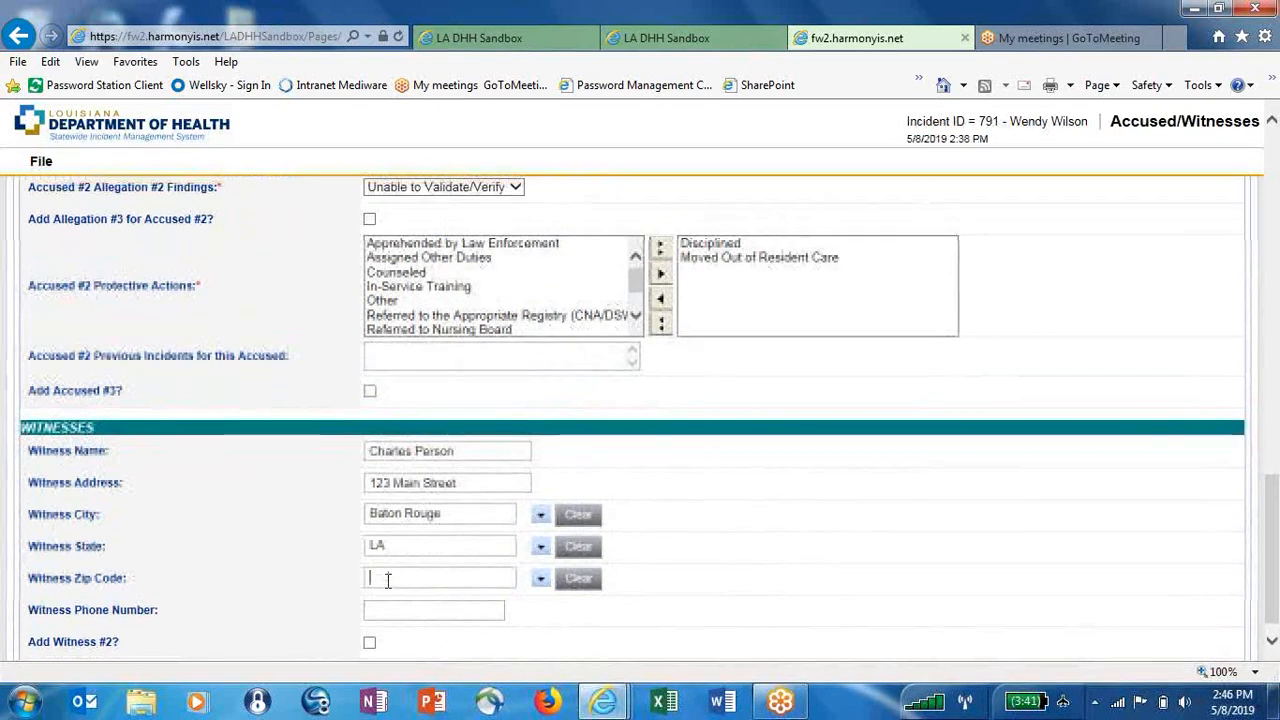
left_click(399, 582)
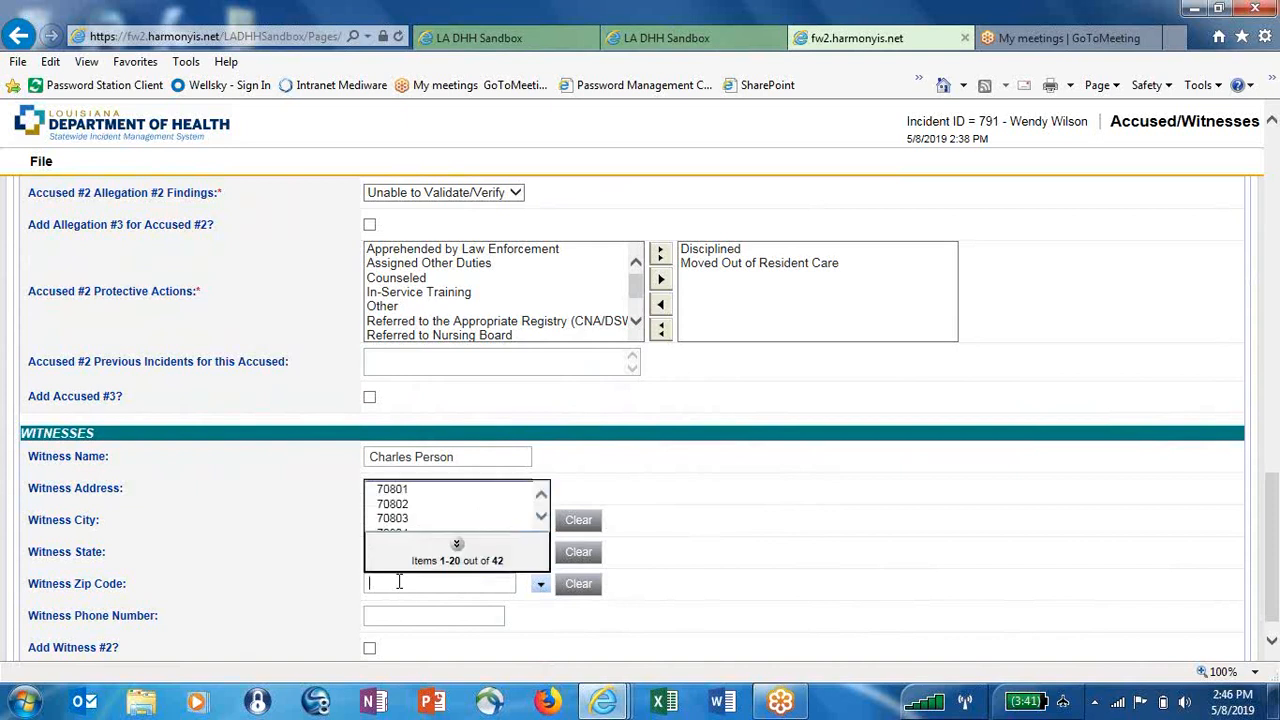
left_click(416, 514)
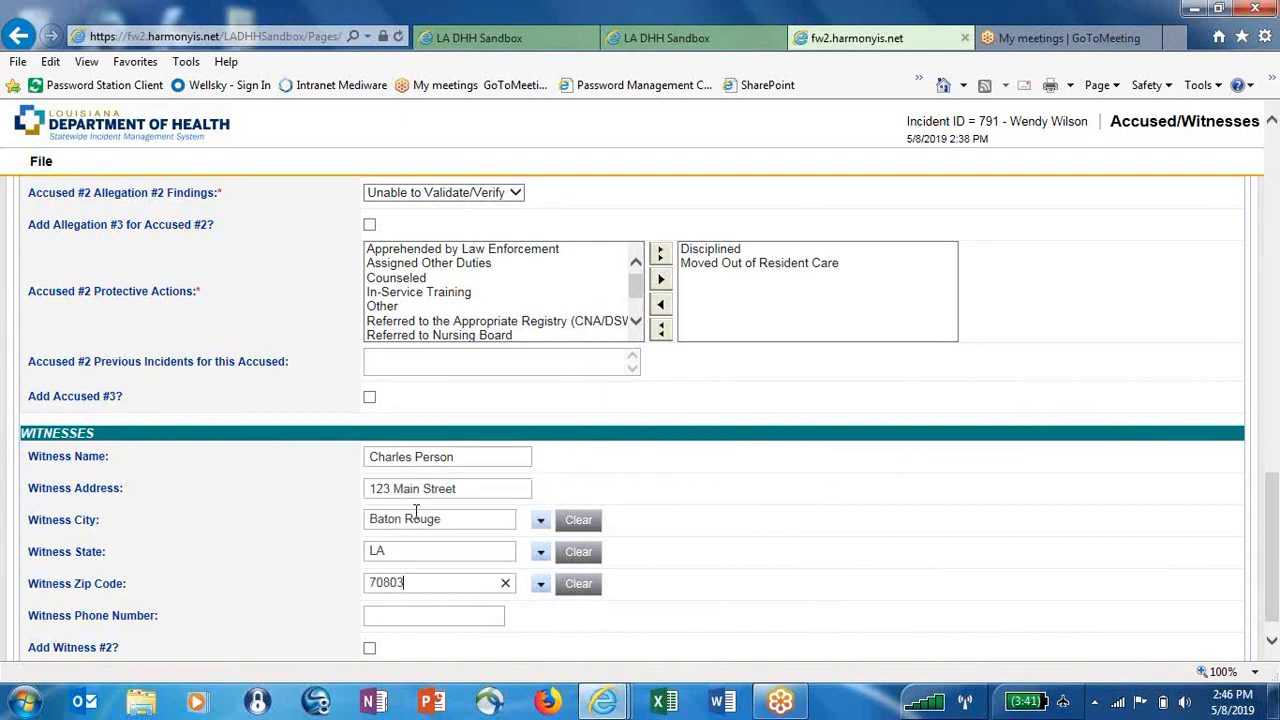
left_click(408, 613)
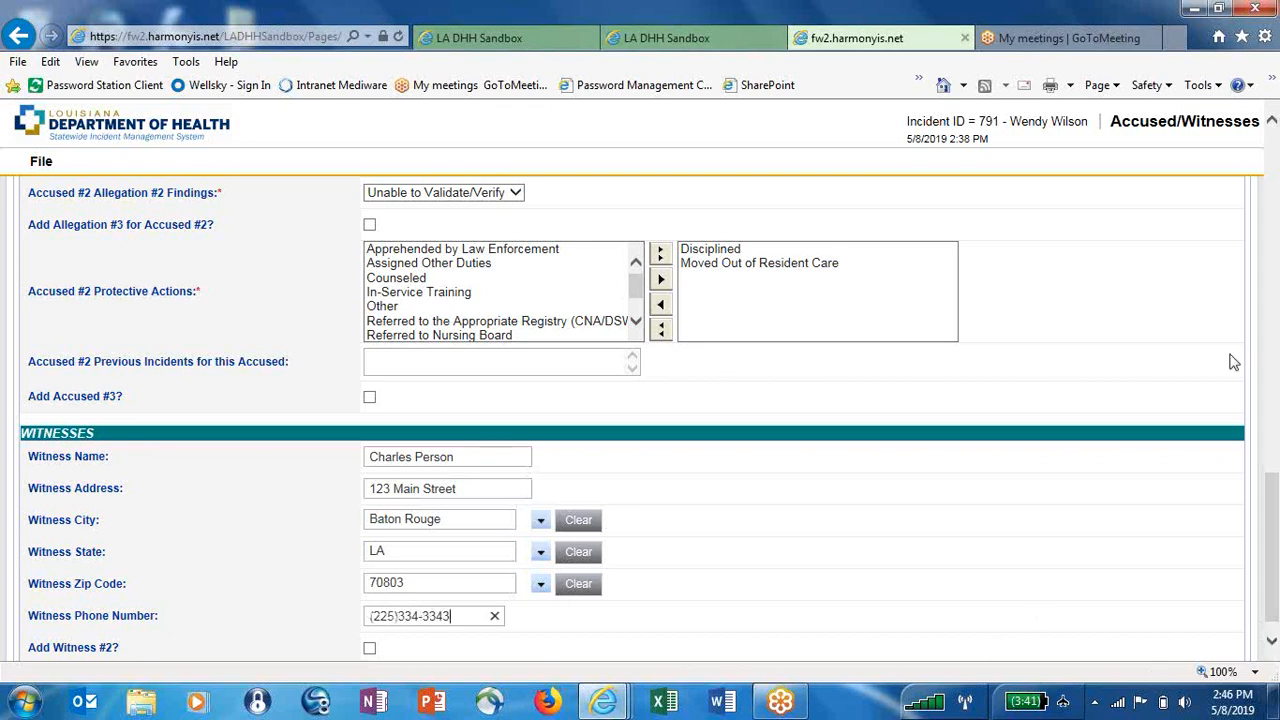
left_click(1164, 44)
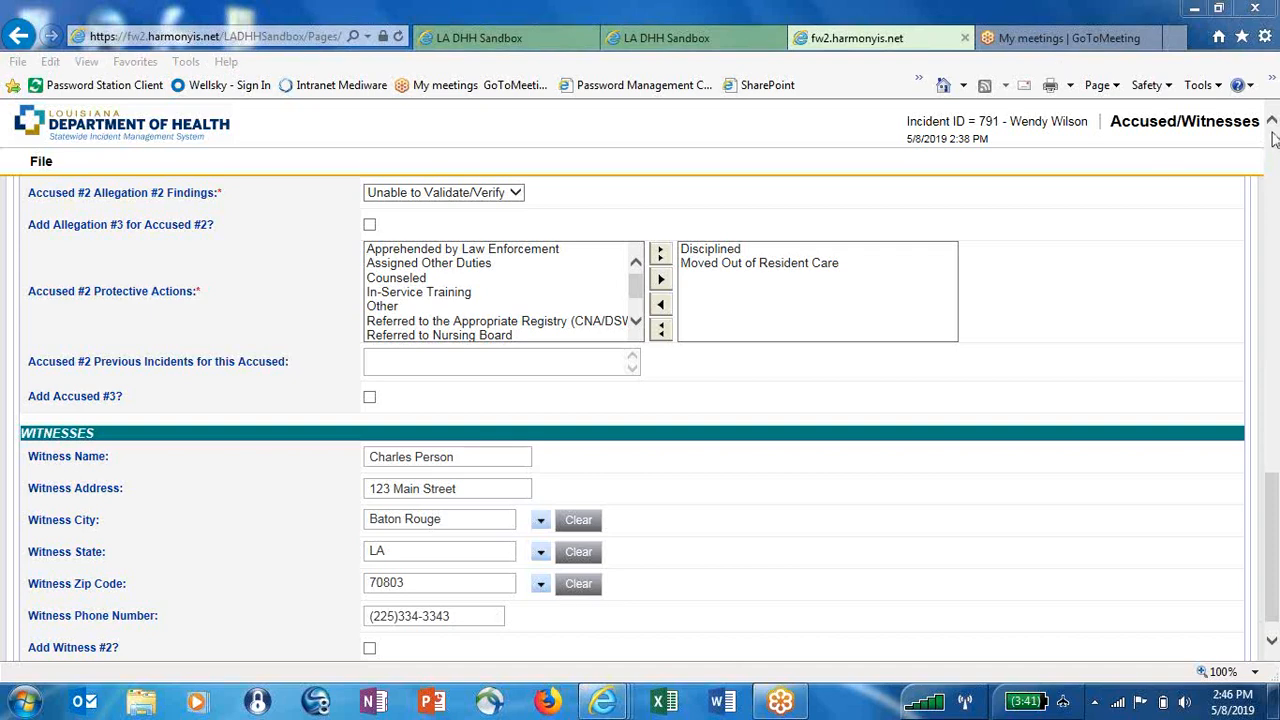
scroll(1272, 132, "up", 15)
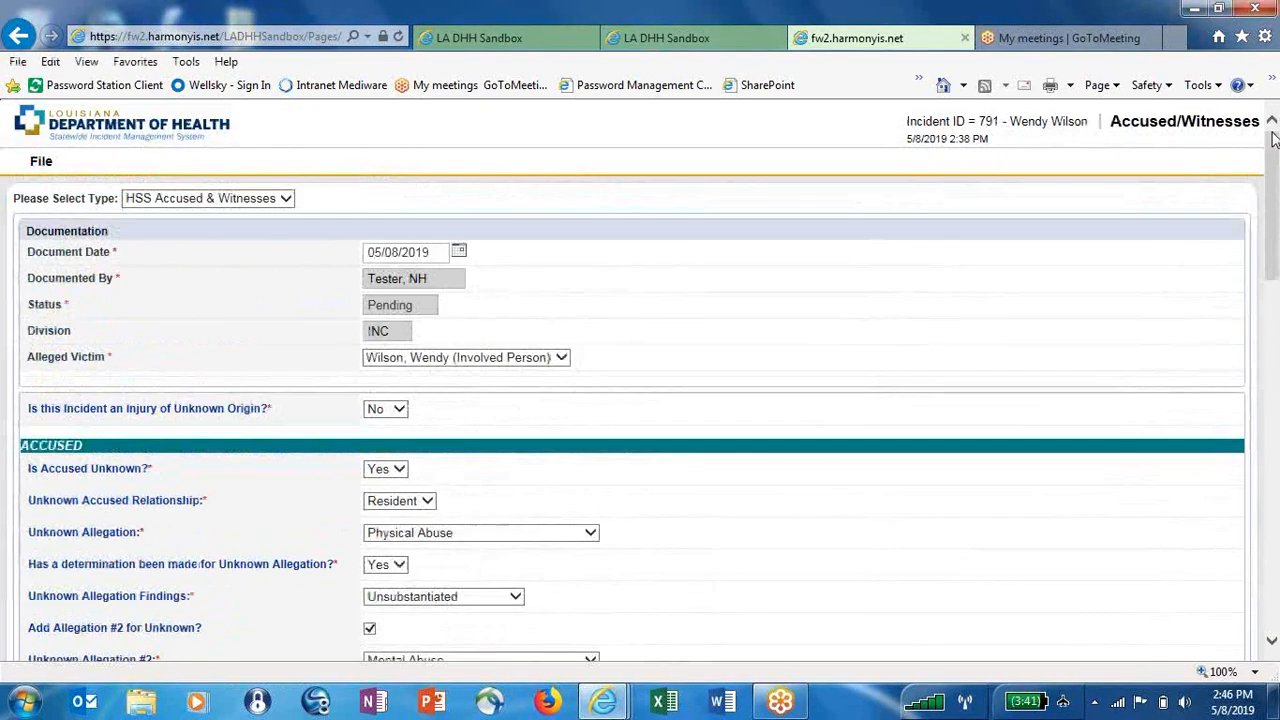
Save and close the Accused/Witnesses record and acknowledge the 'Save was Successful' message
left_click(35, 170)
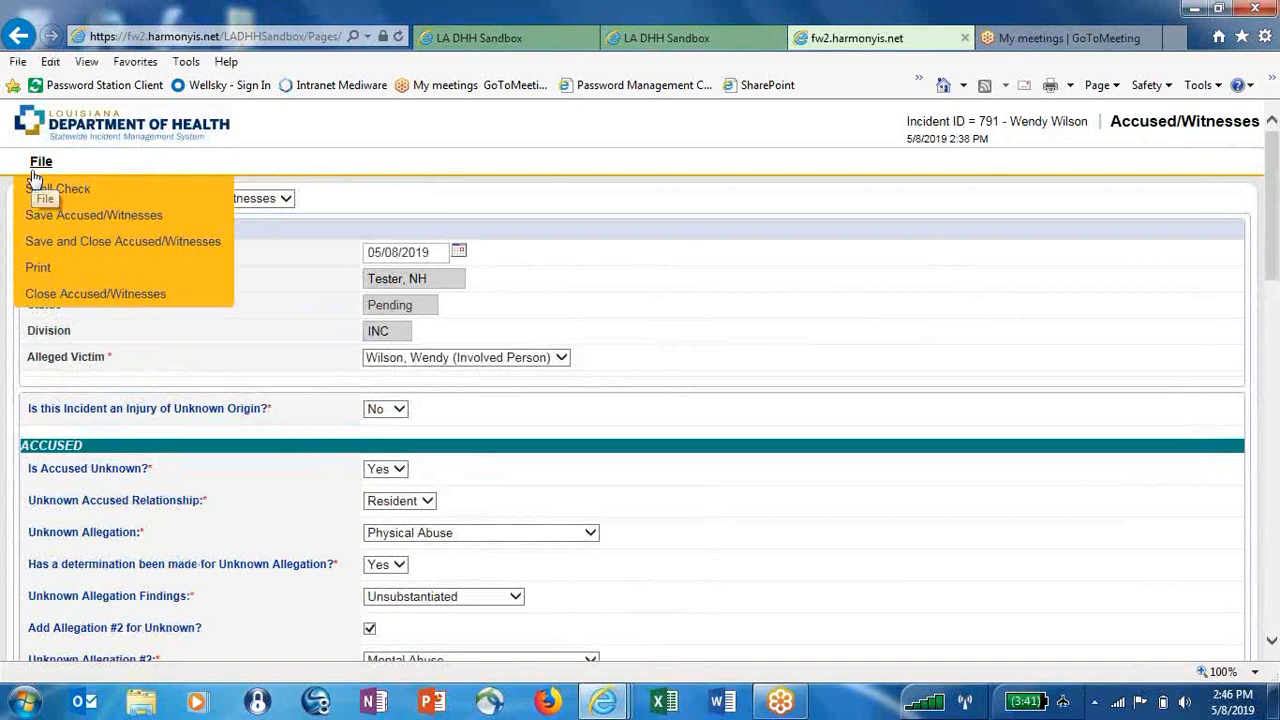
left_click(43, 241)
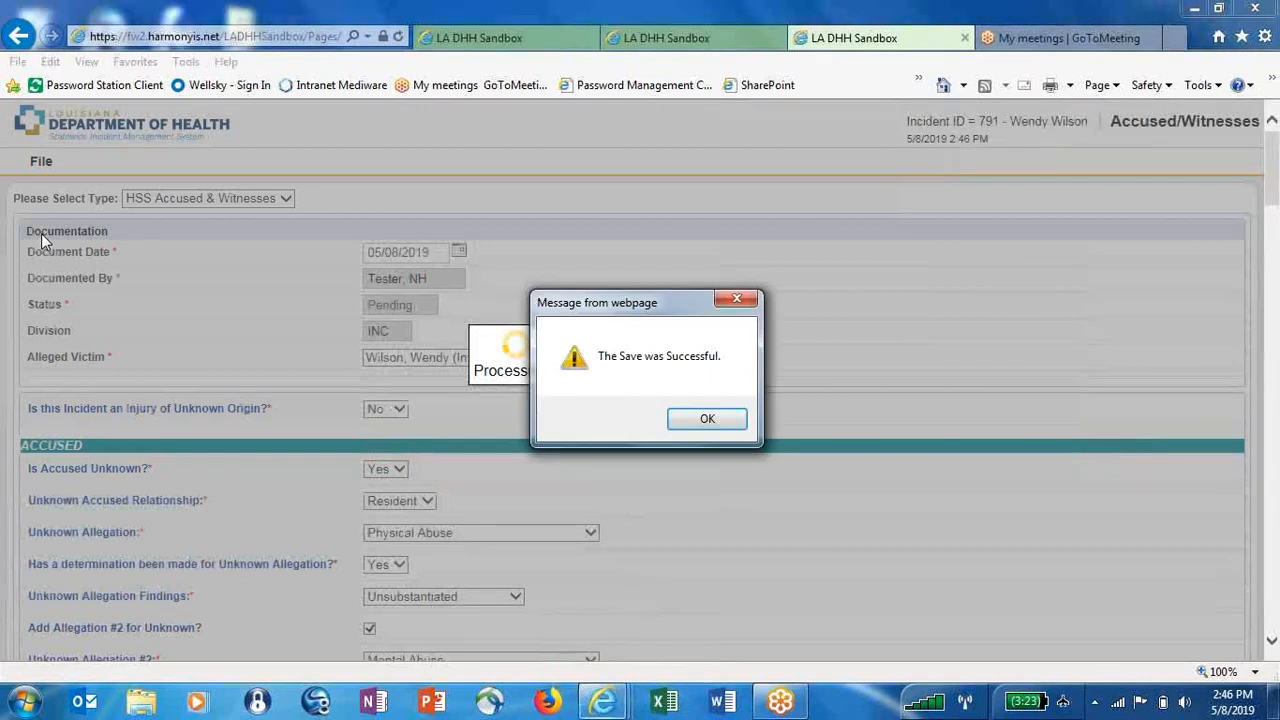
left_click(707, 419)
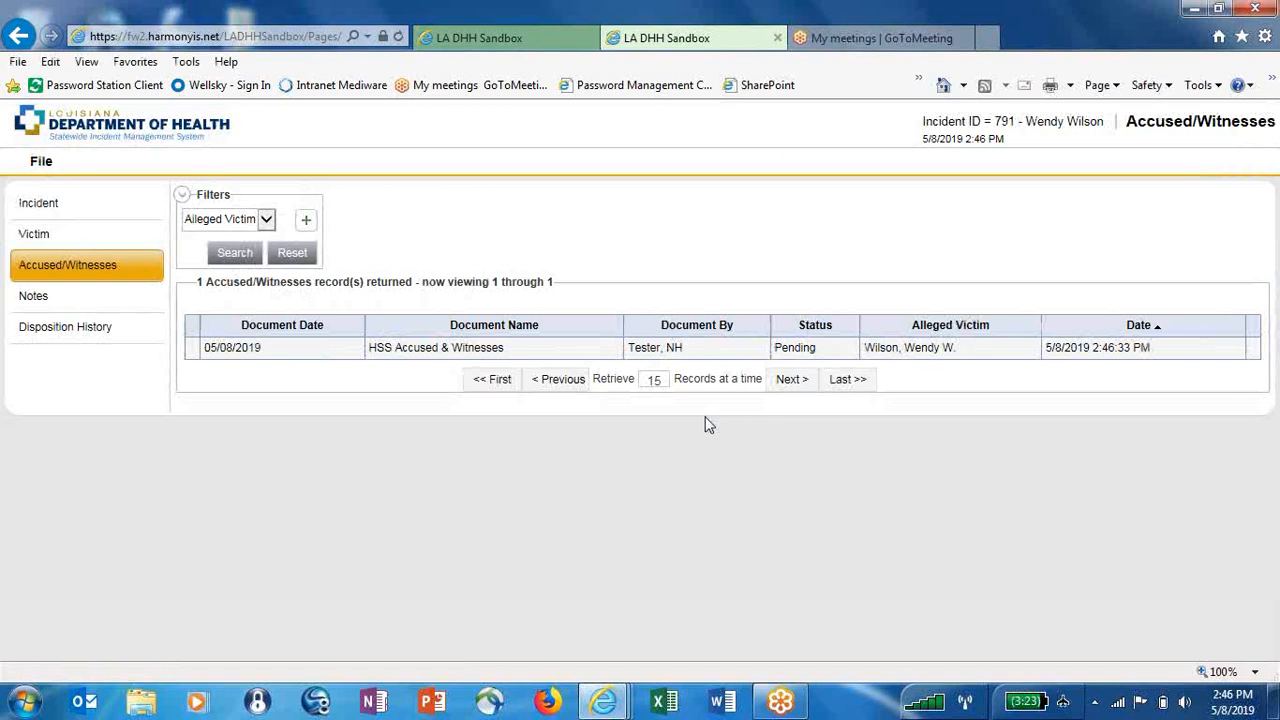
Add a new note on the incident's Notes page for the alleged victim
left_click(106, 309)
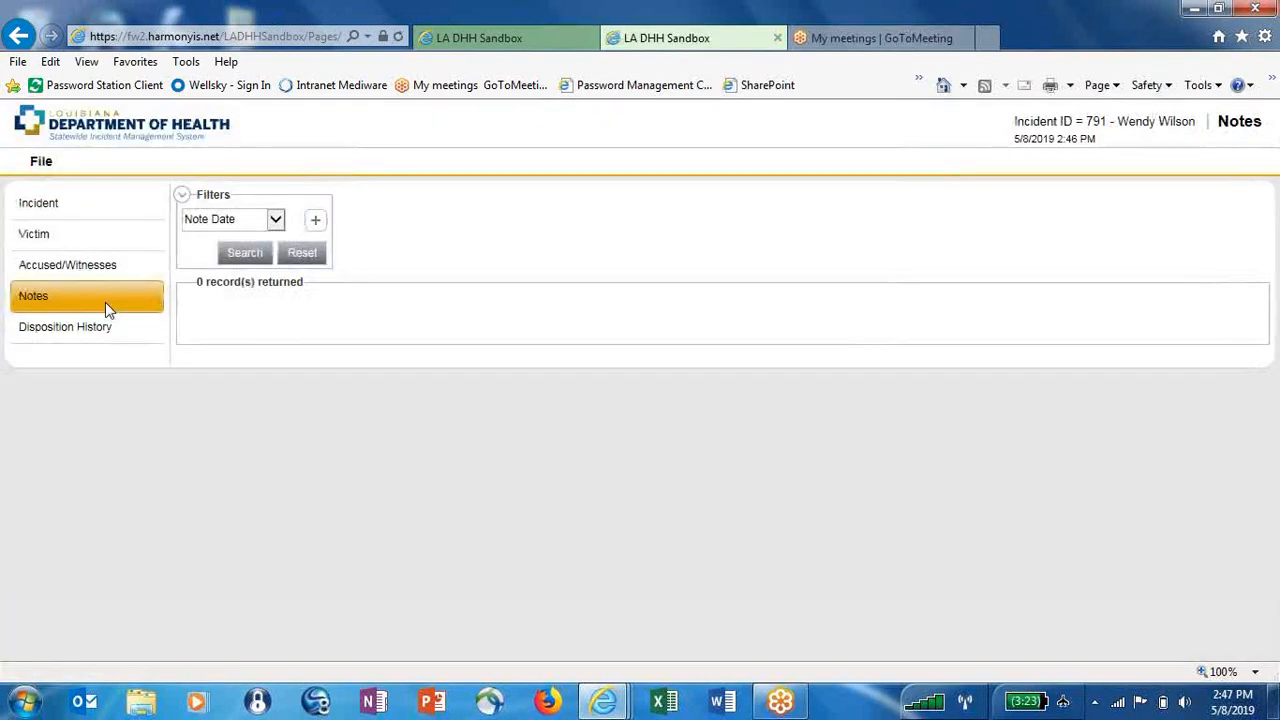
left_click(41, 162)
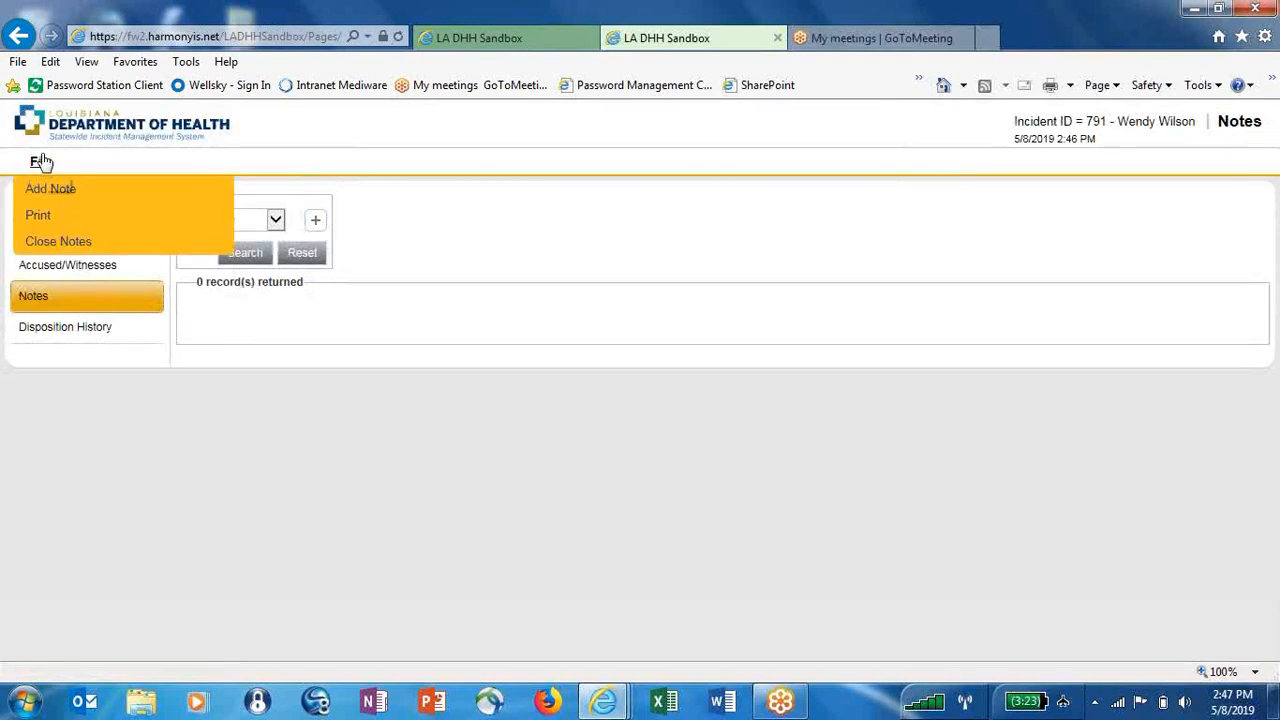
left_click(53, 196)
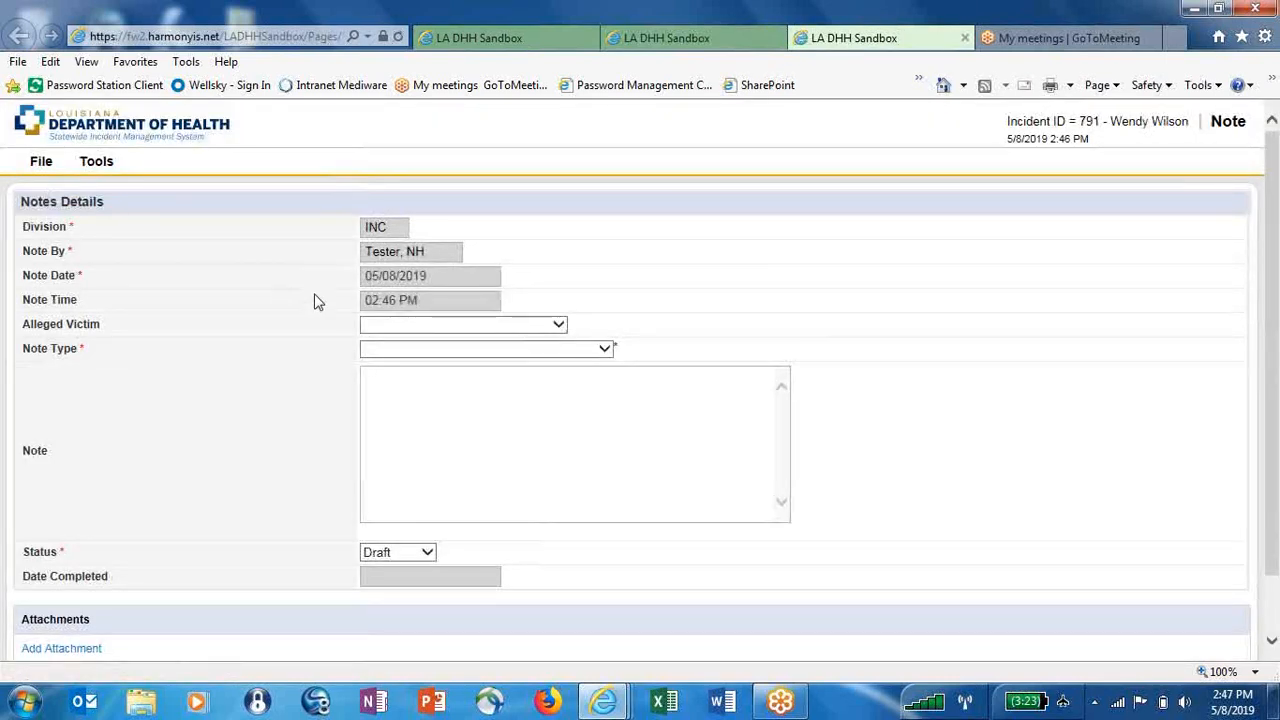
left_click(500, 330)
left_click(496, 343)
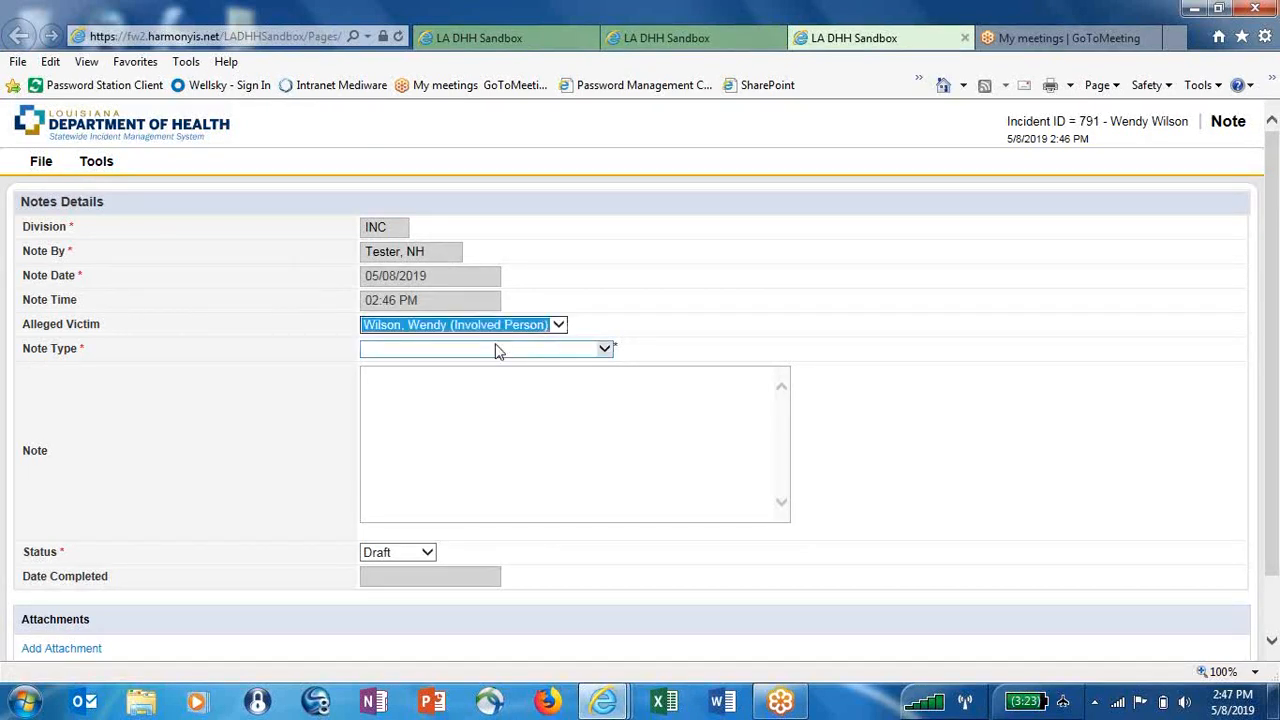
Set the note type to Investigation Findings with the text 'Enter notes here'
left_click(472, 352)
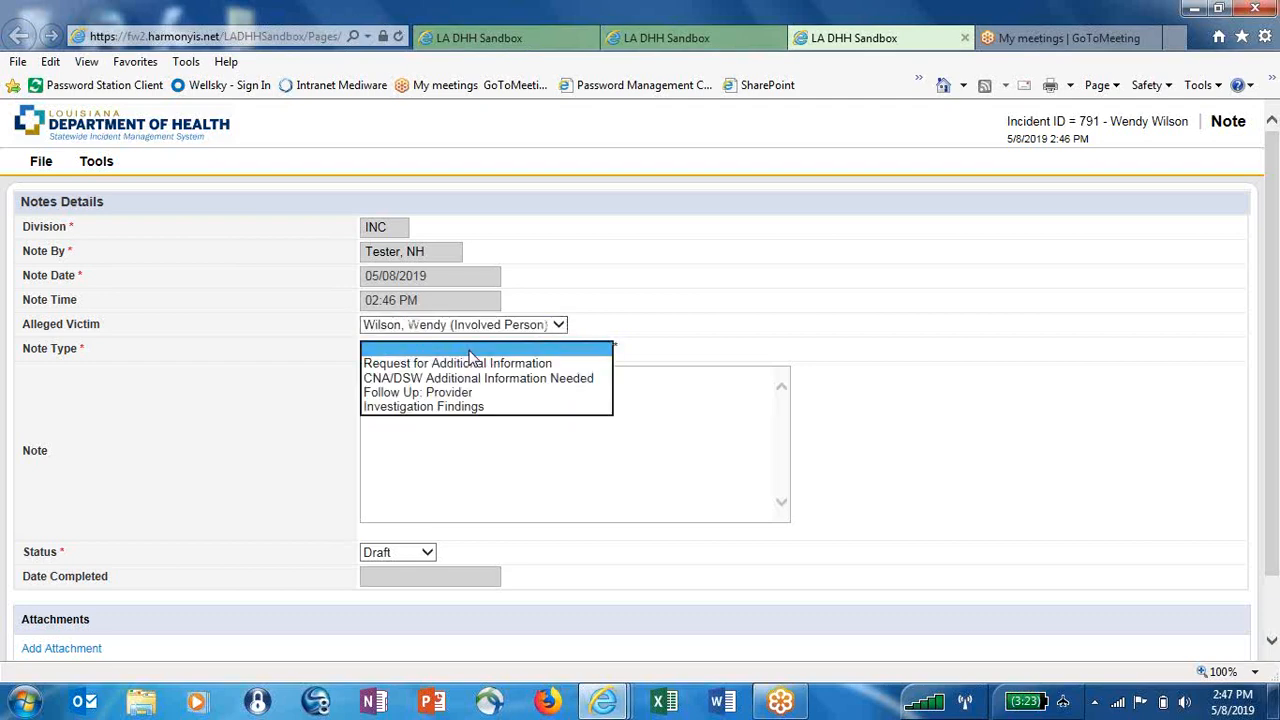
left_click(438, 406)
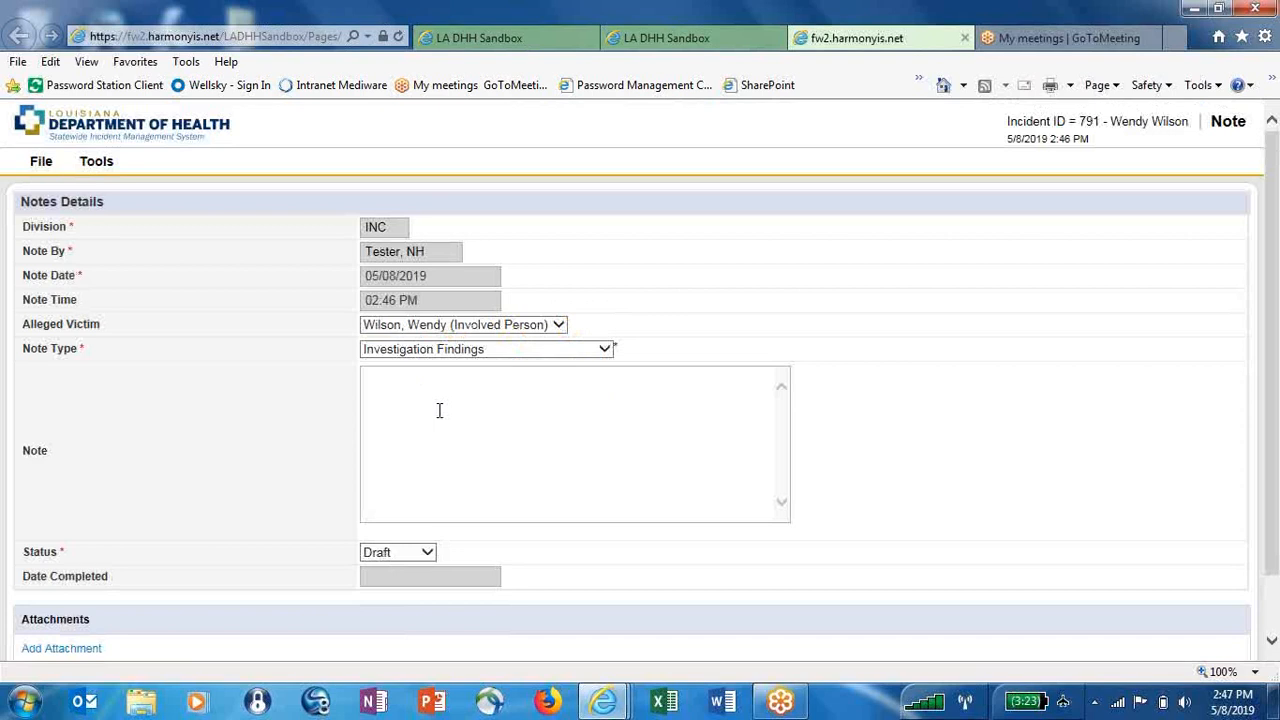
left_click(437, 406)
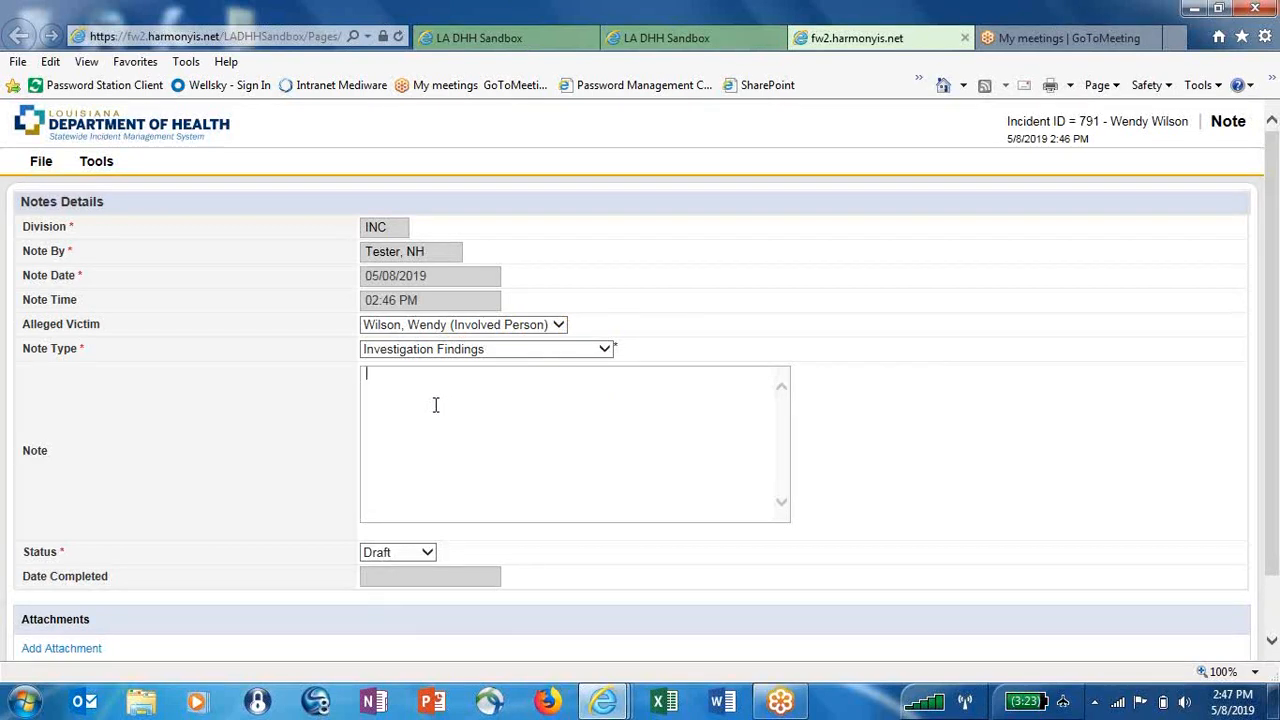
type("Enter notes here")
left_click_drag(1275, 427, 1275, 470)
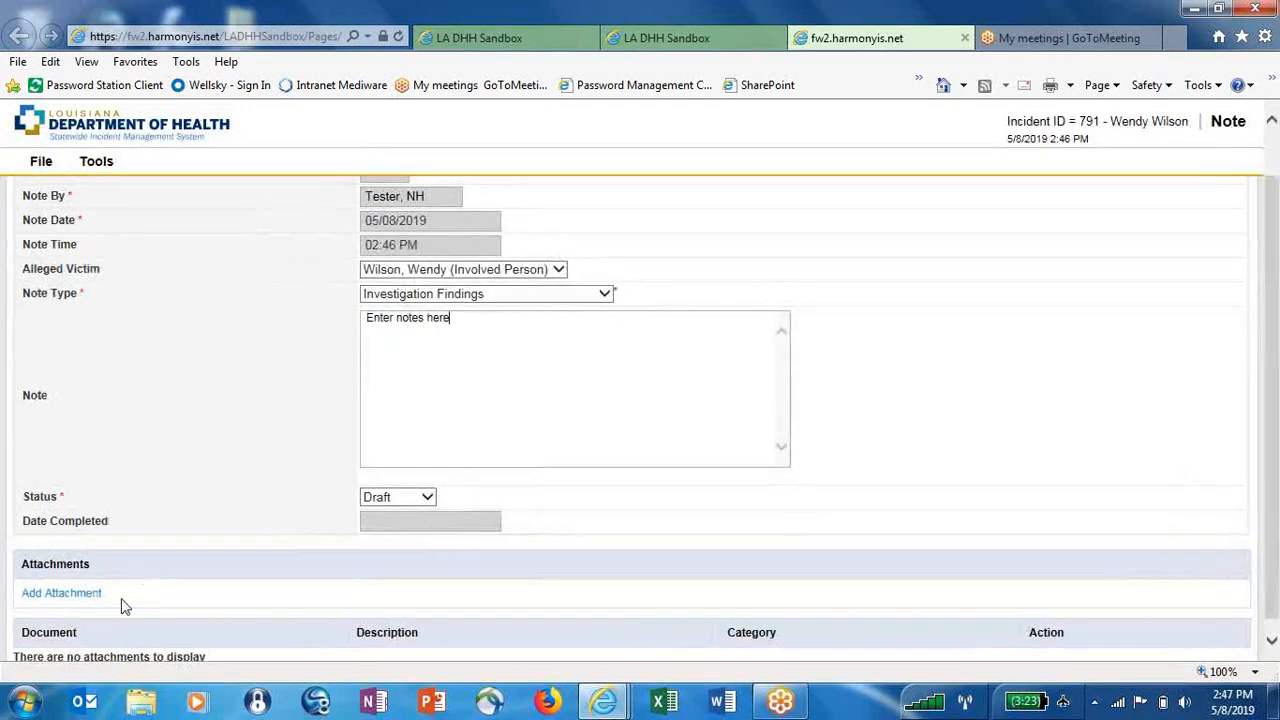
Close the attachment form without attaching anything and set the note status to Complete
left_click(62, 593)
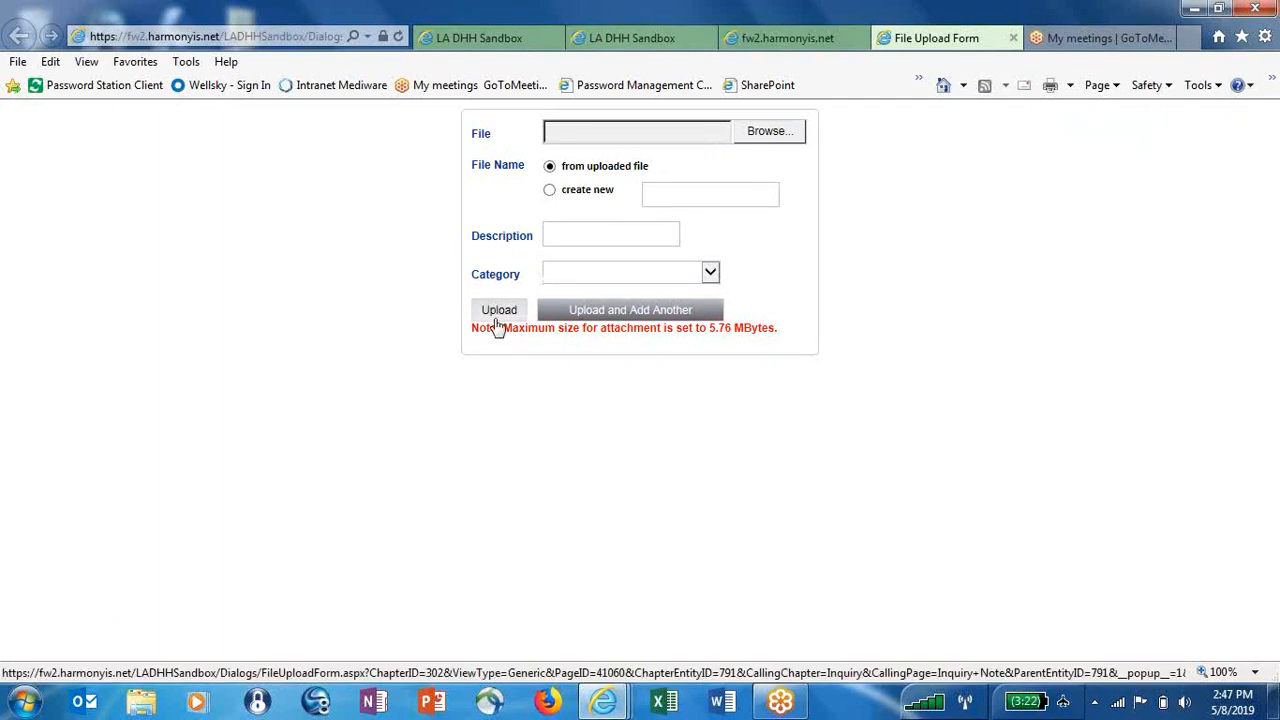
left_click(1013, 39)
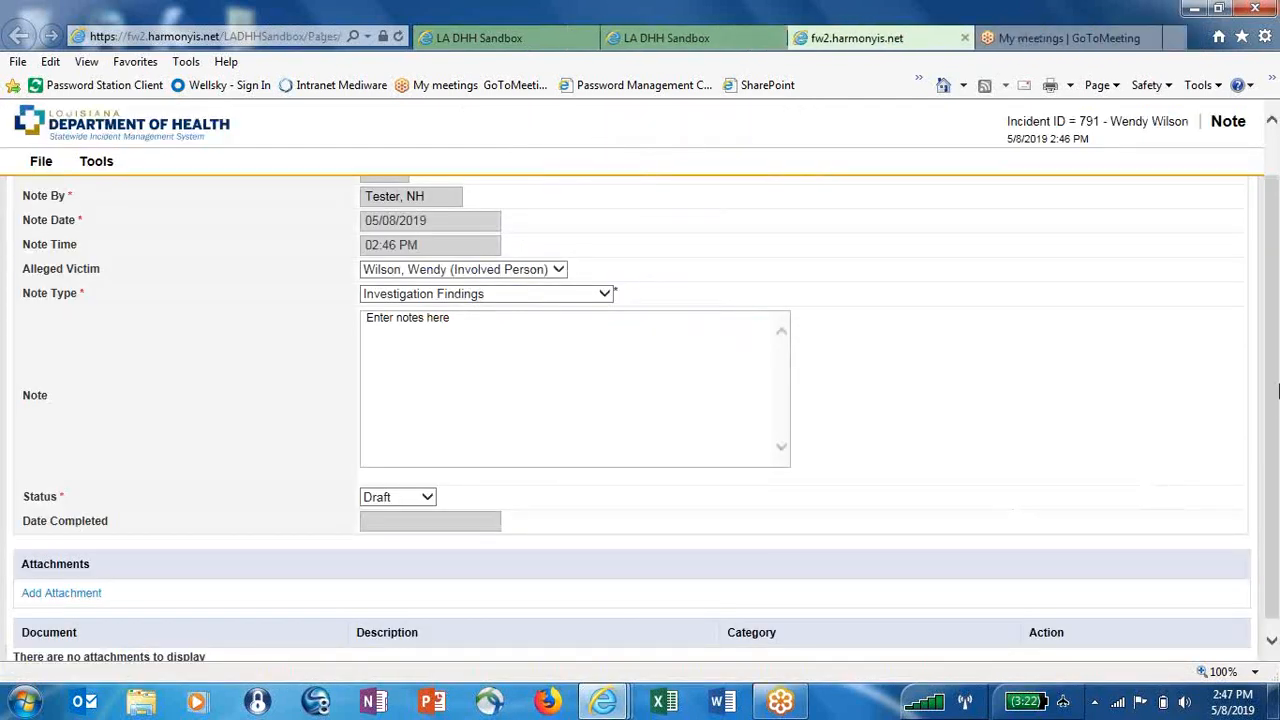
scroll(1277, 390, "down", 1)
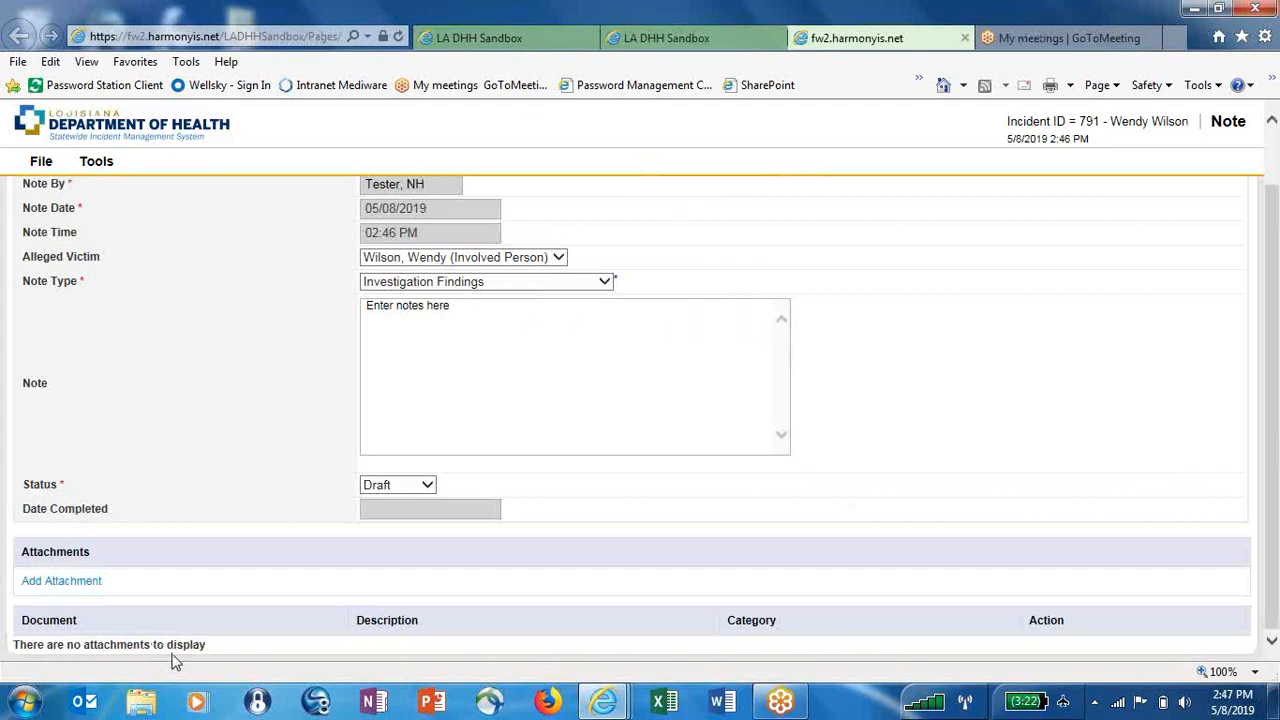
left_click(391, 486)
left_click(390, 458)
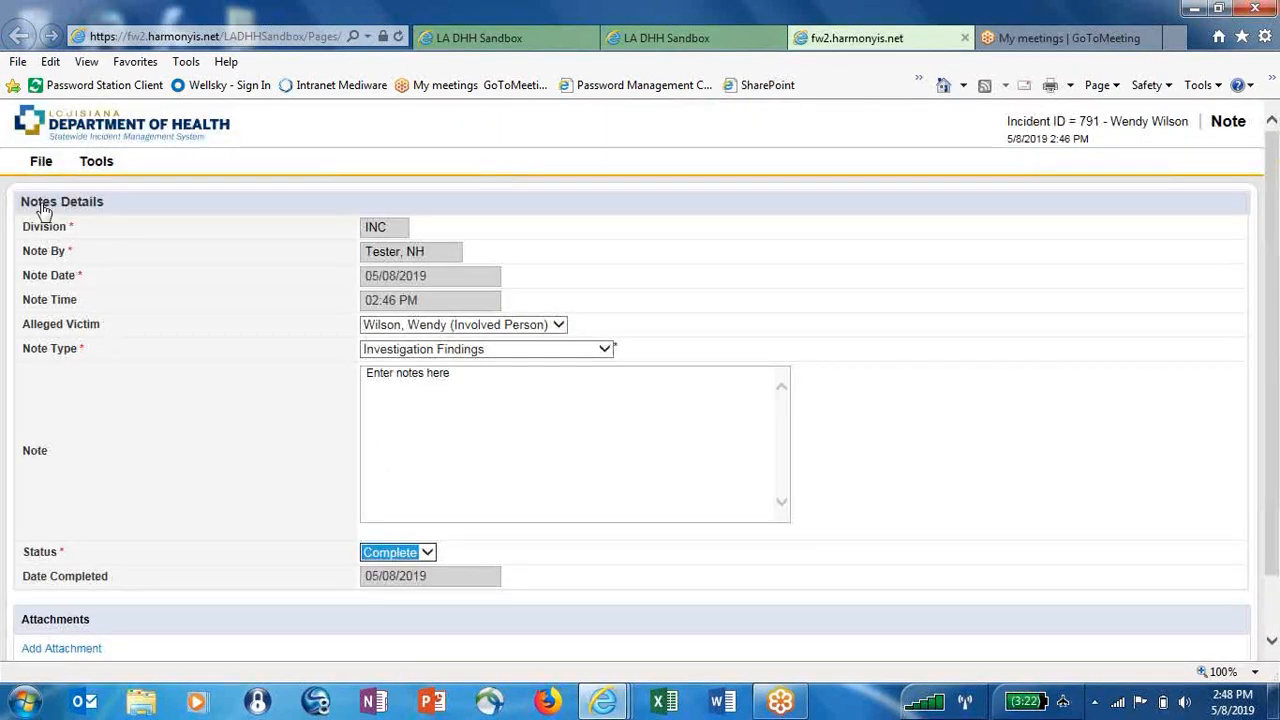
Save and close the note and confirm the success message
left_click(42, 166)
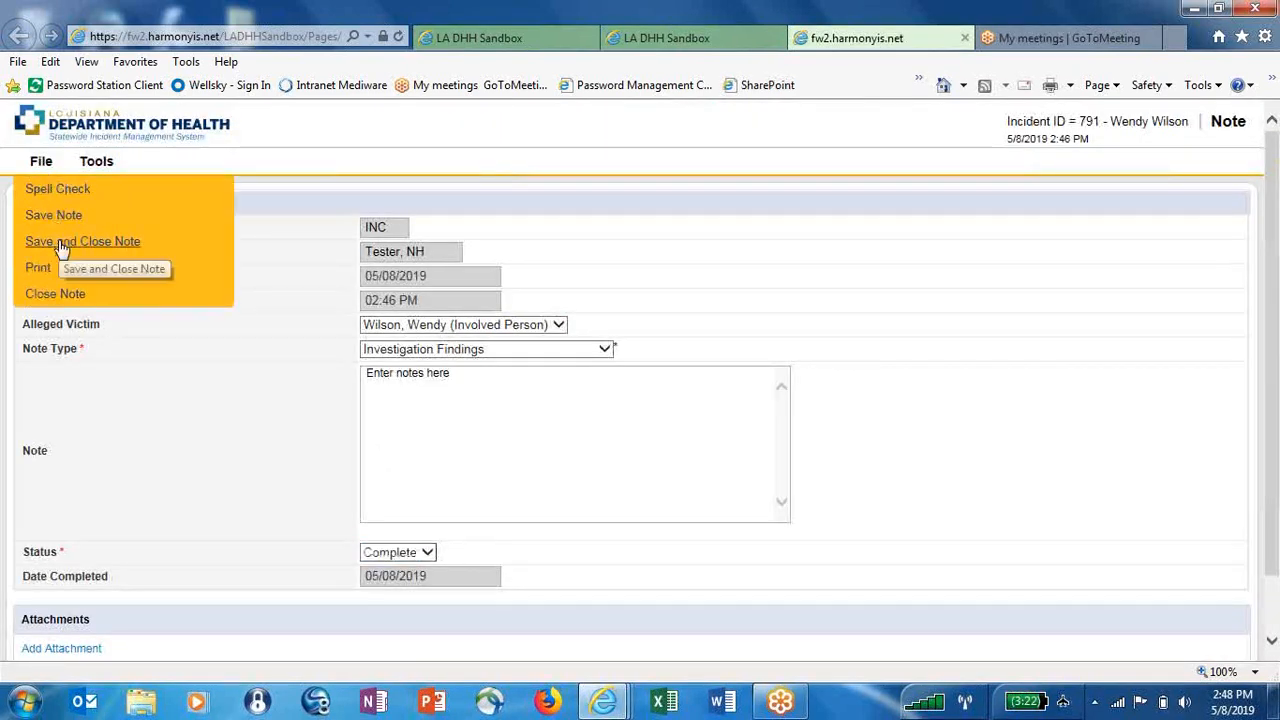
left_click(58, 245)
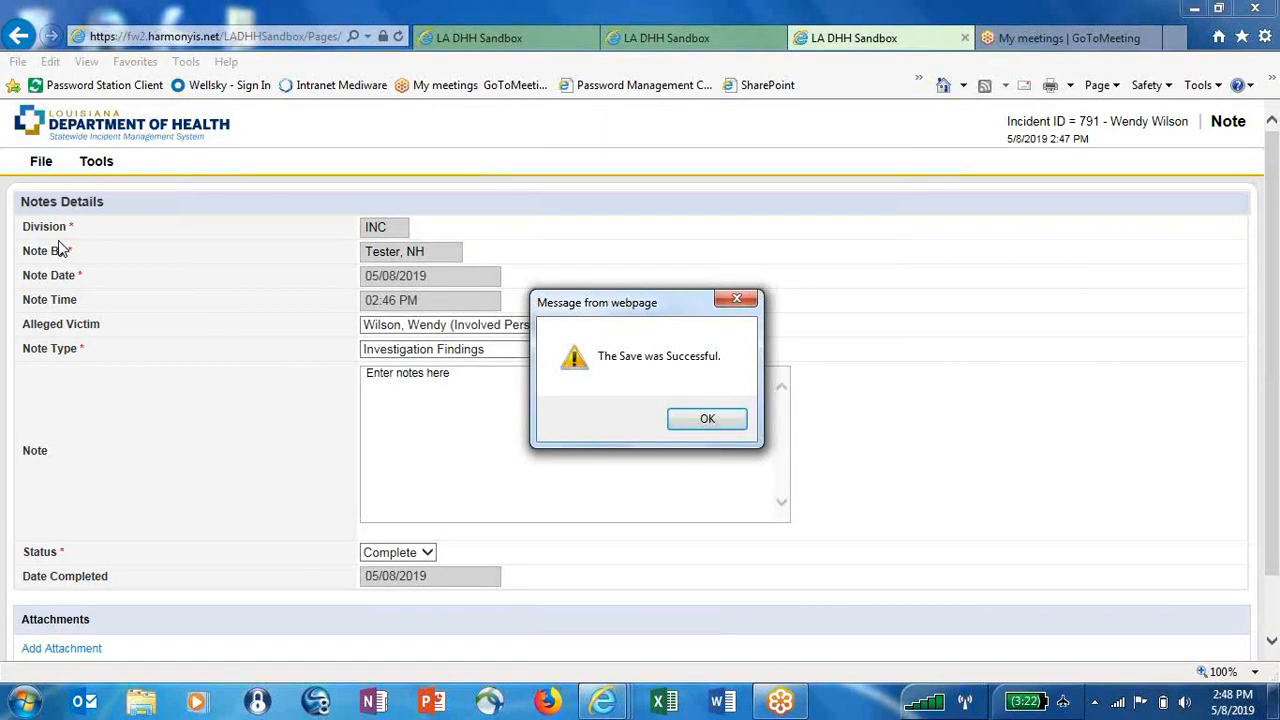
left_click(699, 424)
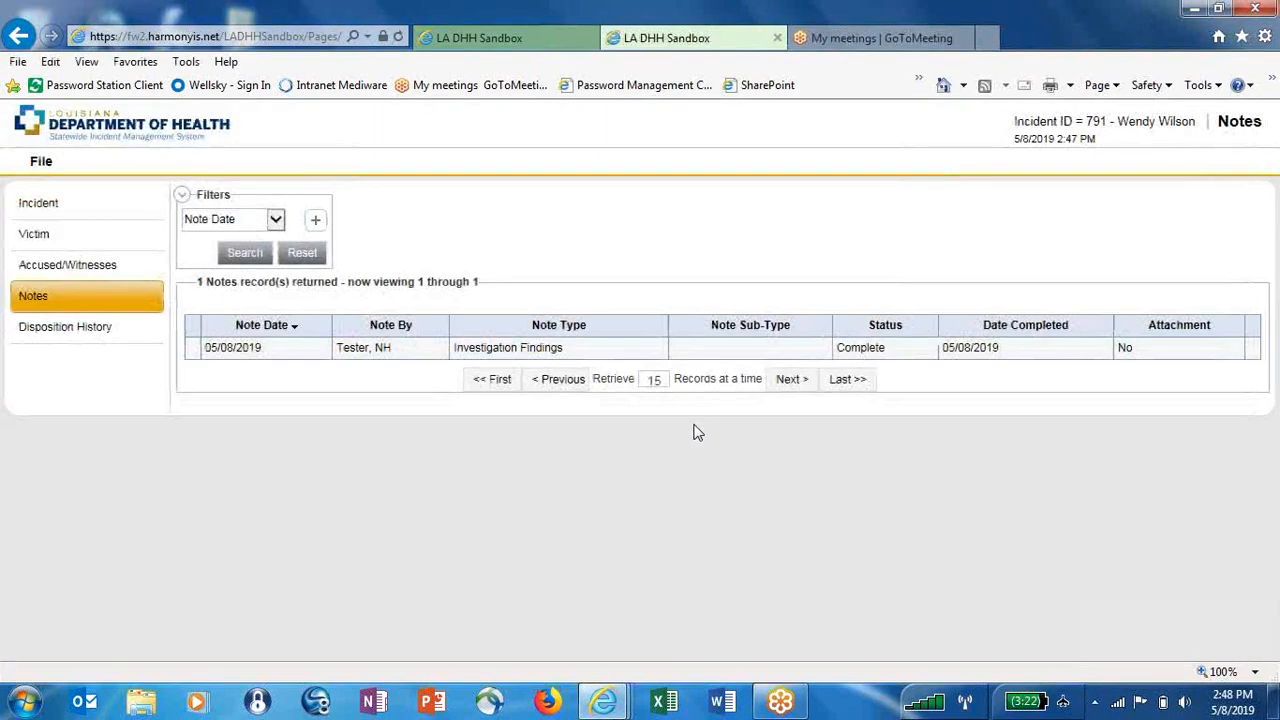
On incident 791's main form, set Disposition to Incident Closed and Status to Complete, then save
left_click(100, 217)
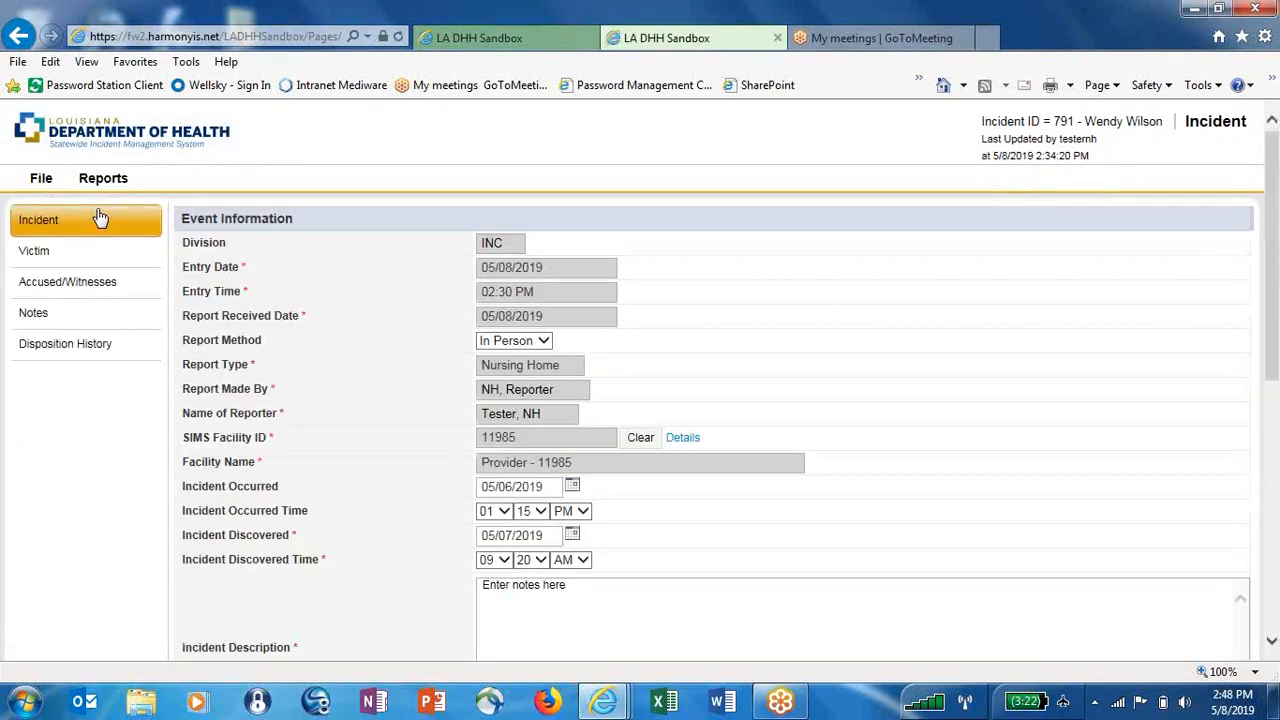
left_click_drag(1276, 288, 1276, 541)
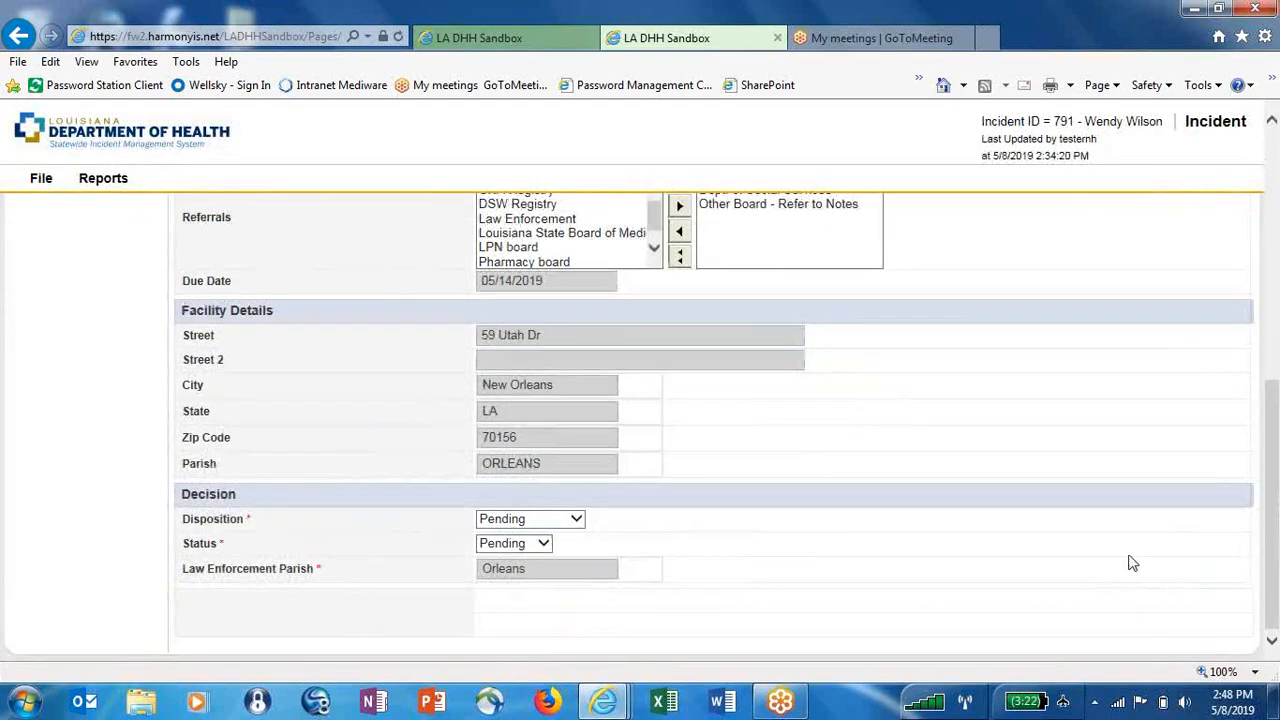
left_click(537, 522)
left_click(539, 534)
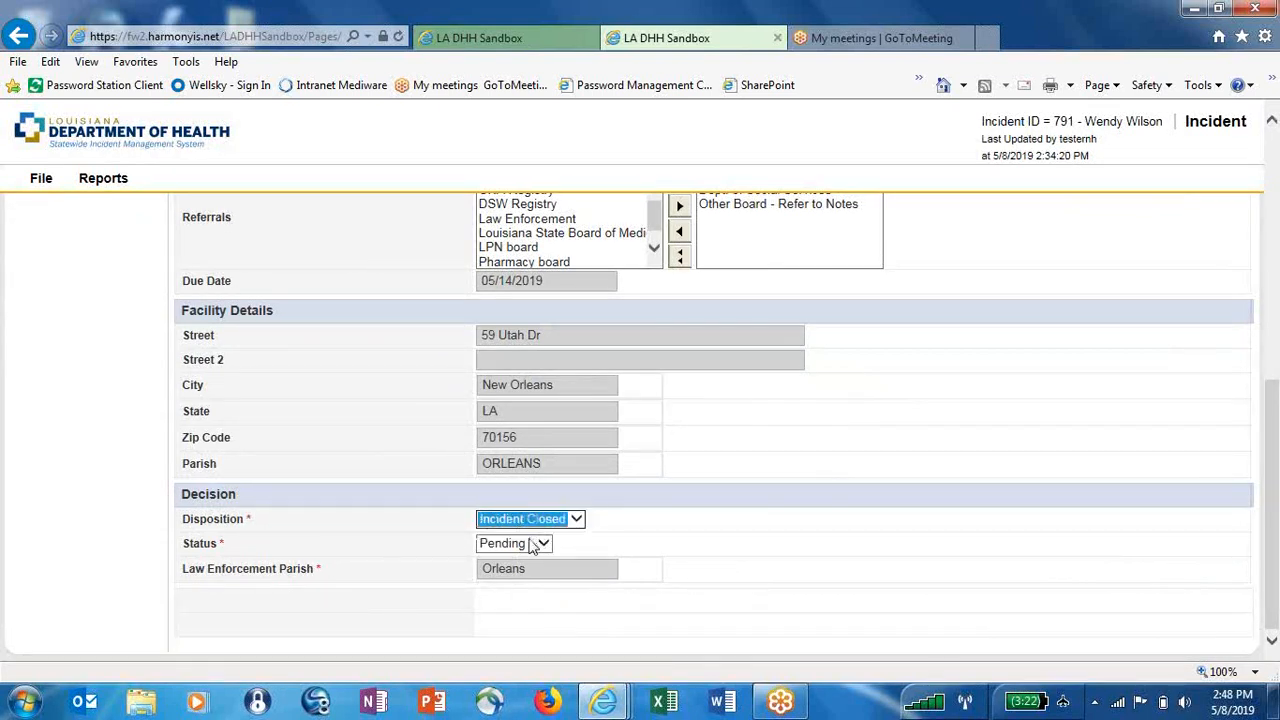
left_click(530, 545)
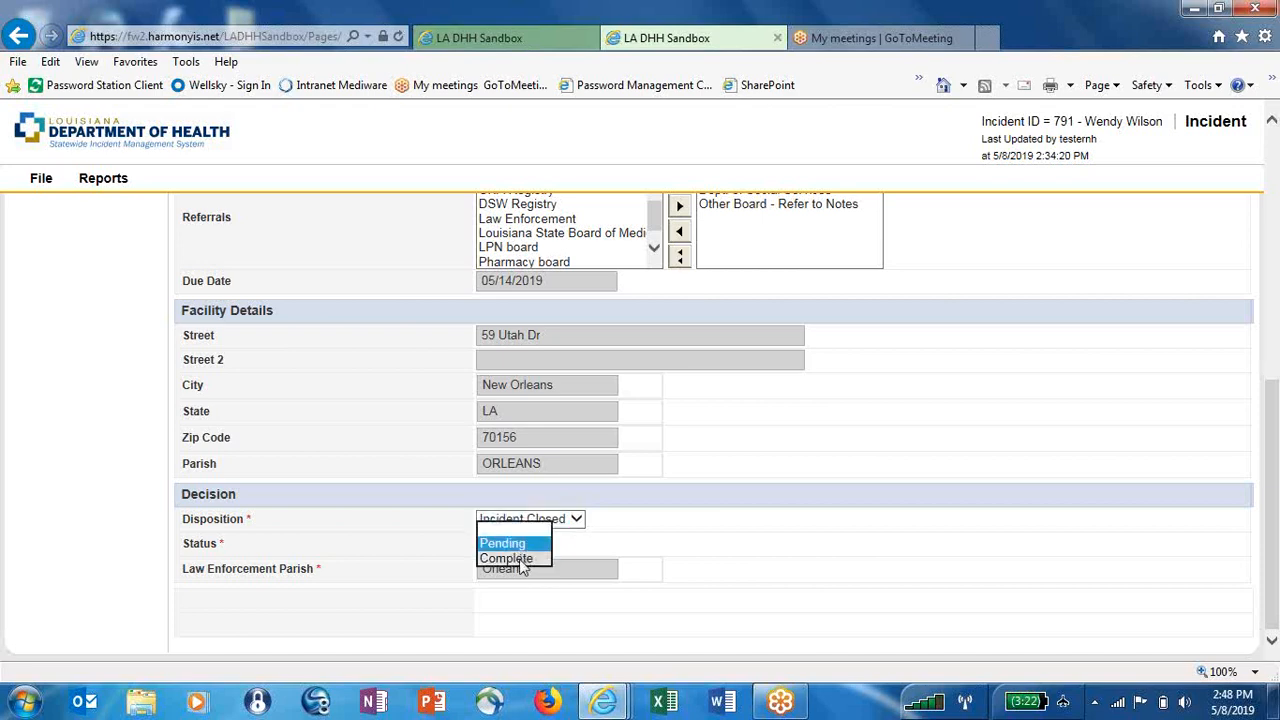
left_click(519, 559)
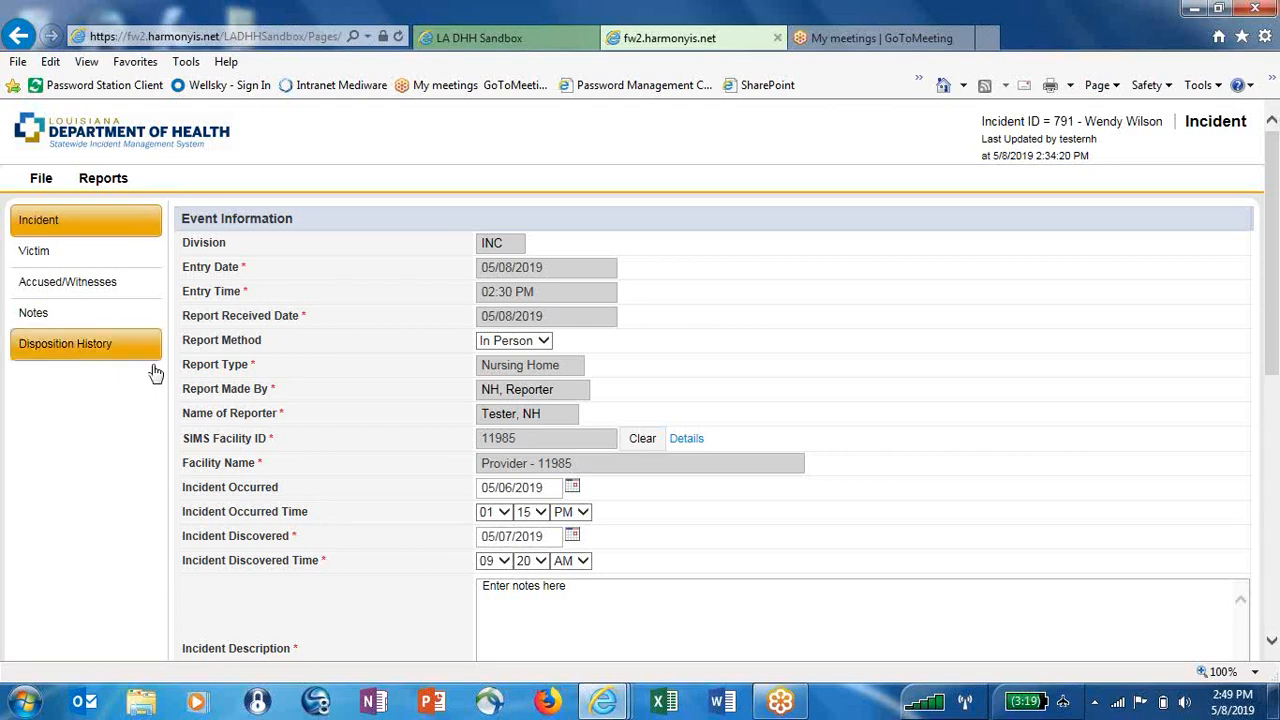
left_click(40, 176)
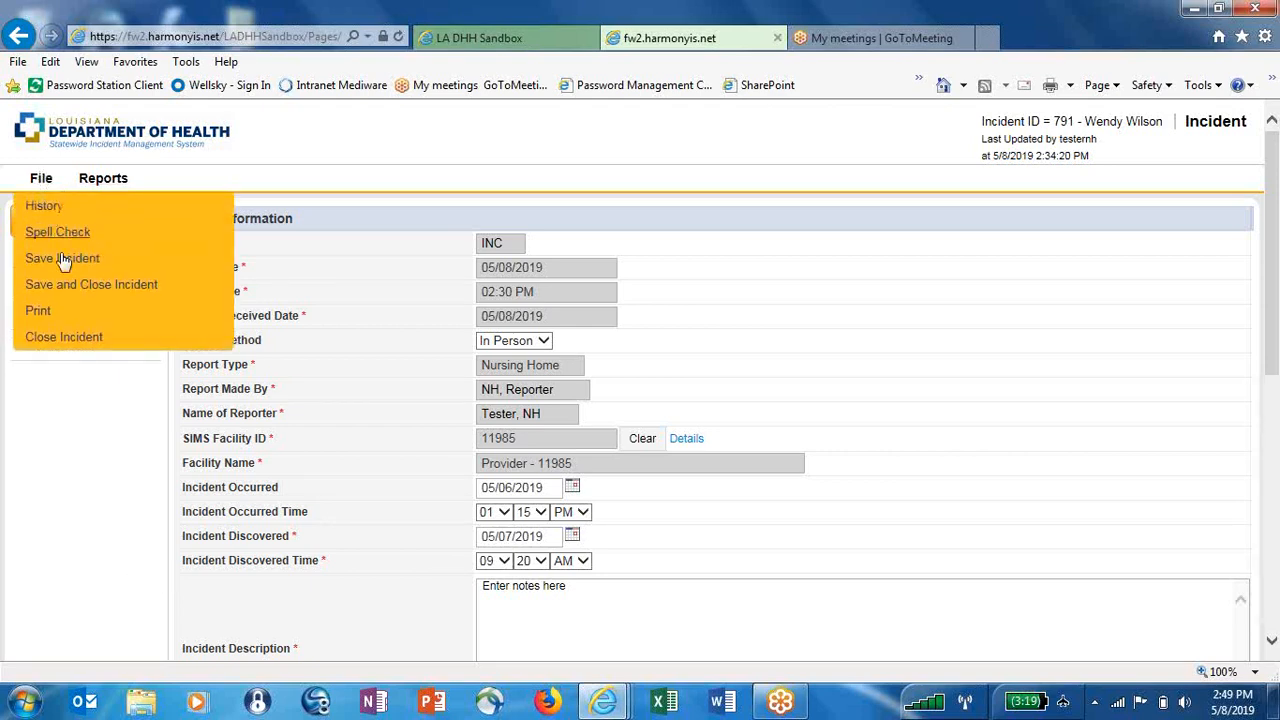
left_click(72, 286)
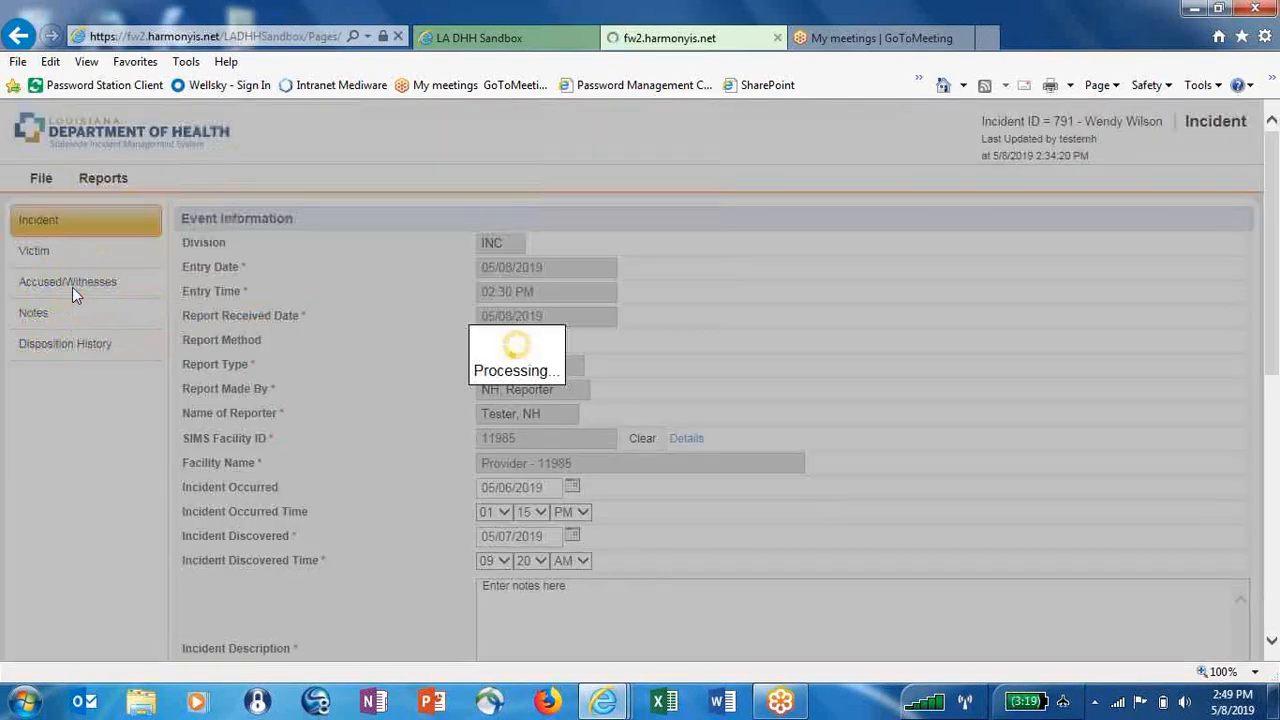